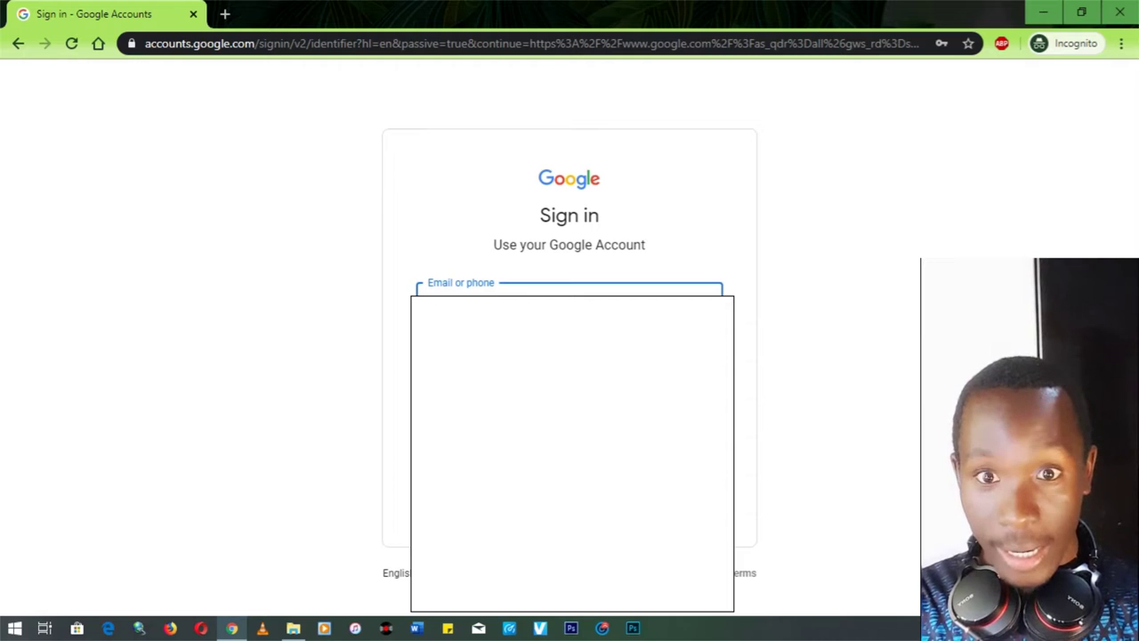
Submit the Google account's email and password to sign in.
{"action": "key", "text": "Return"}
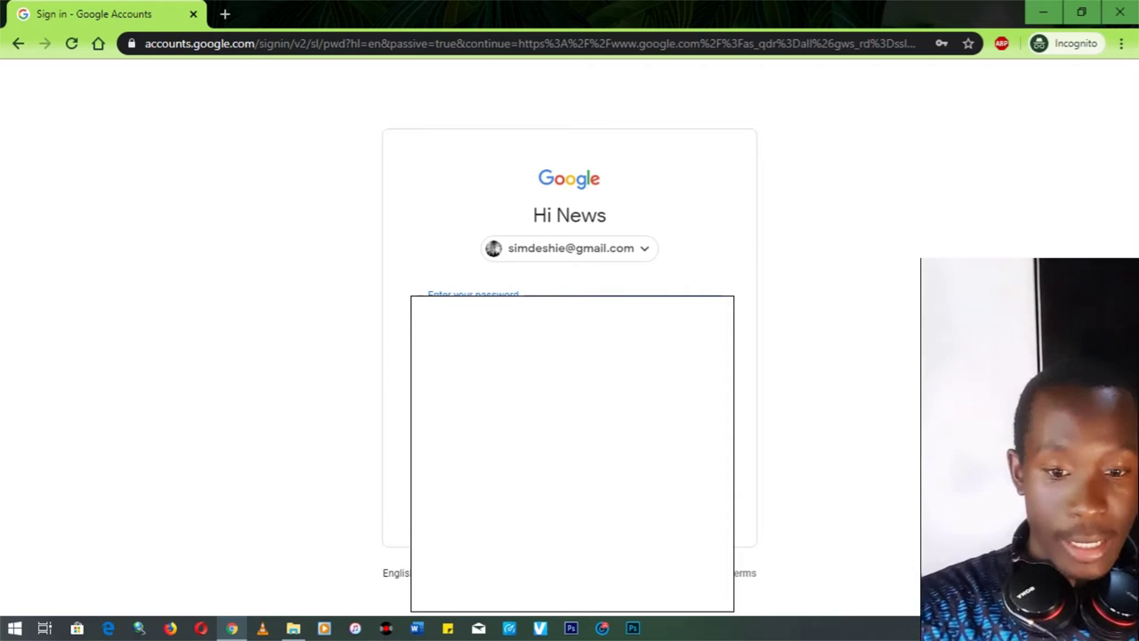
{"action": "left_click", "coordinate": [649, 370]}
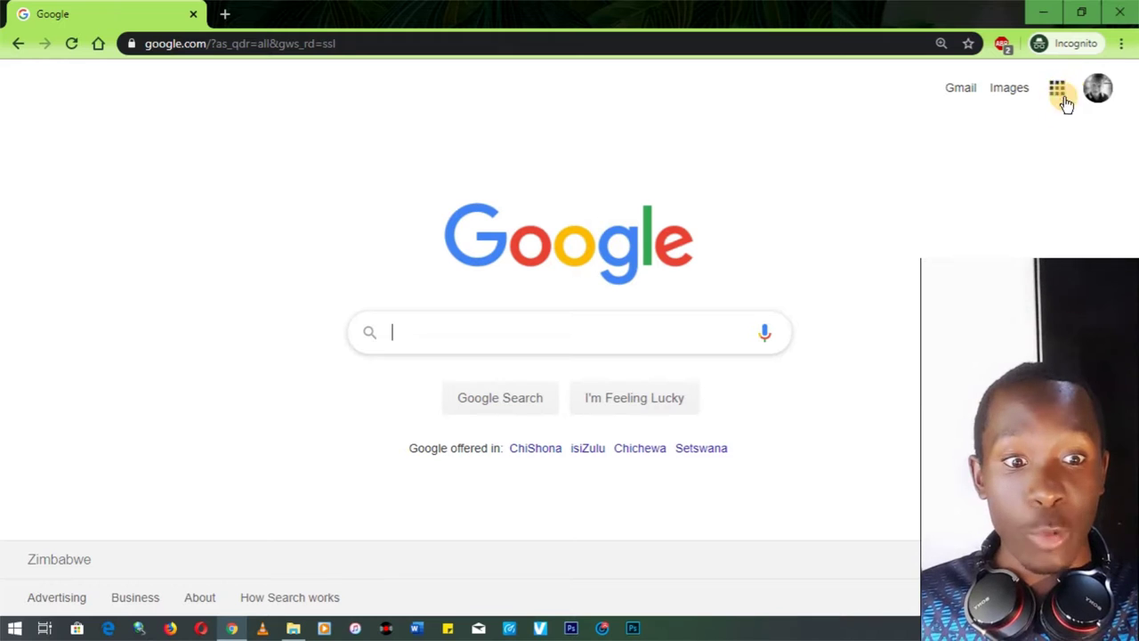
Go to YouTube from the Google apps grid after a glance at the account details.
{"action": "left_click", "coordinate": [1059, 88]}
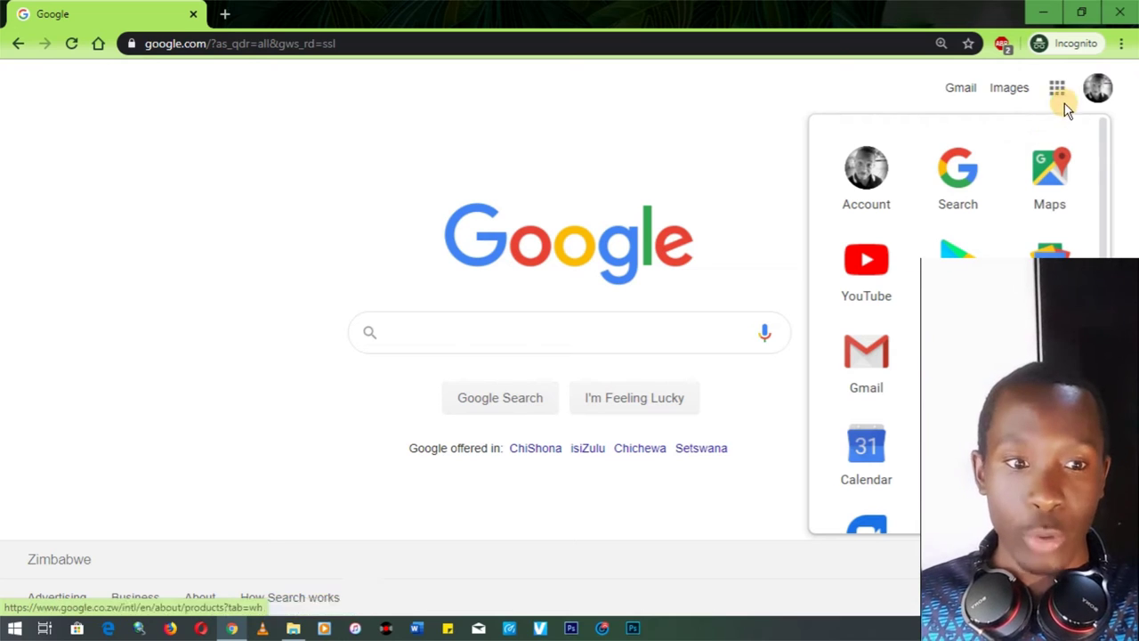
{"action": "left_click", "coordinate": [1098, 89]}
{"action": "left_click", "coordinate": [1100, 93]}
{"action": "left_click", "coordinate": [1100, 93]}
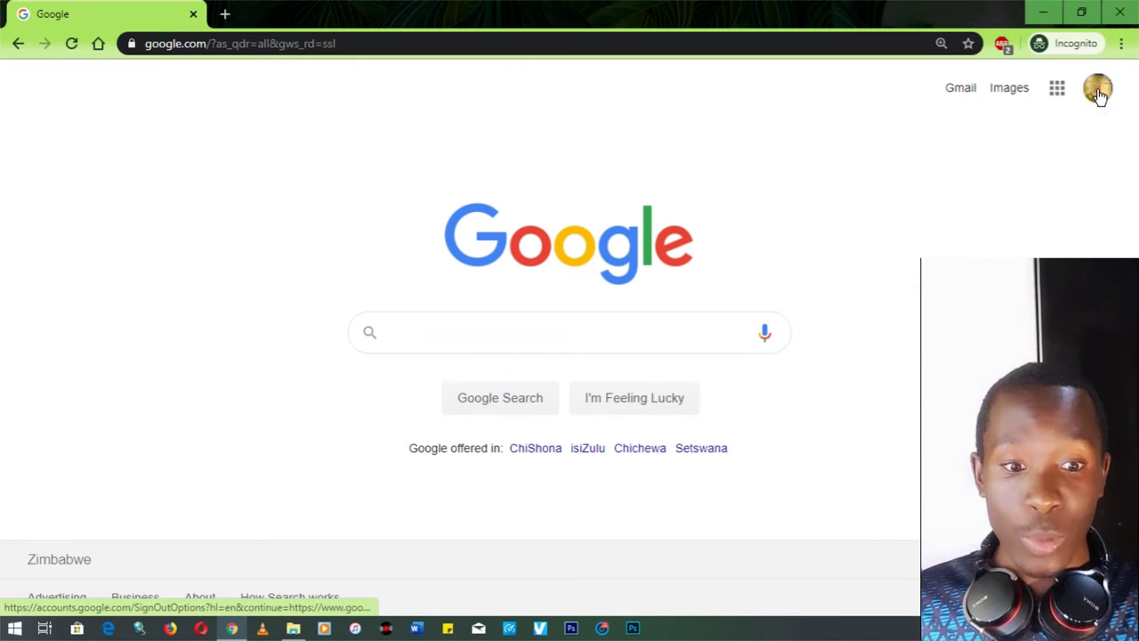
{"action": "left_click", "coordinate": [1062, 93]}
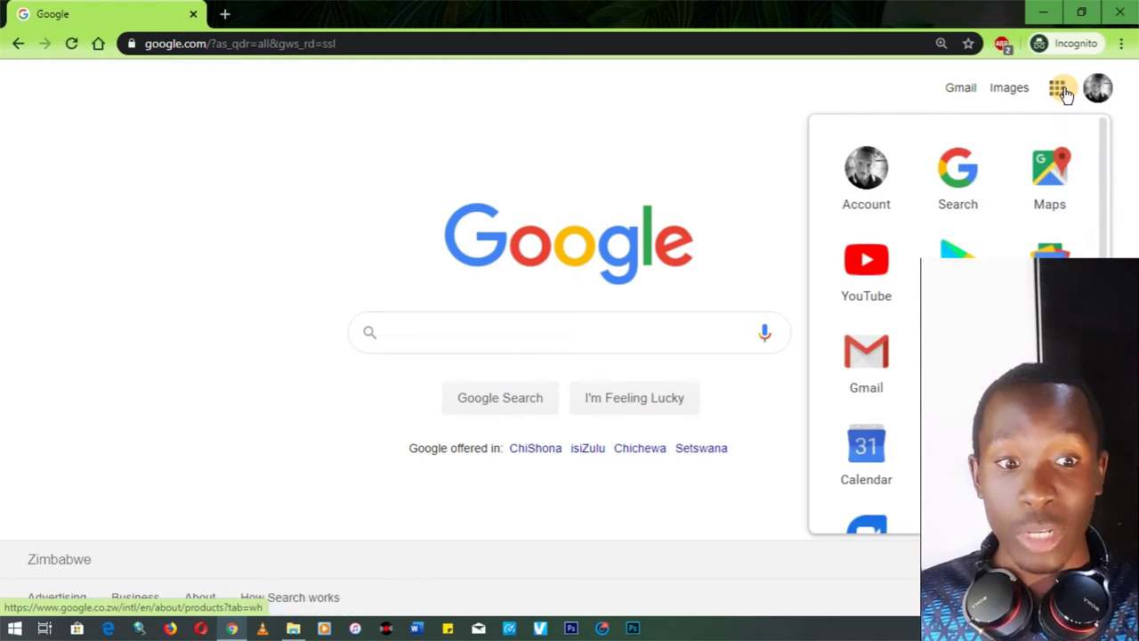
{"action": "left_click", "coordinate": [892, 278]}
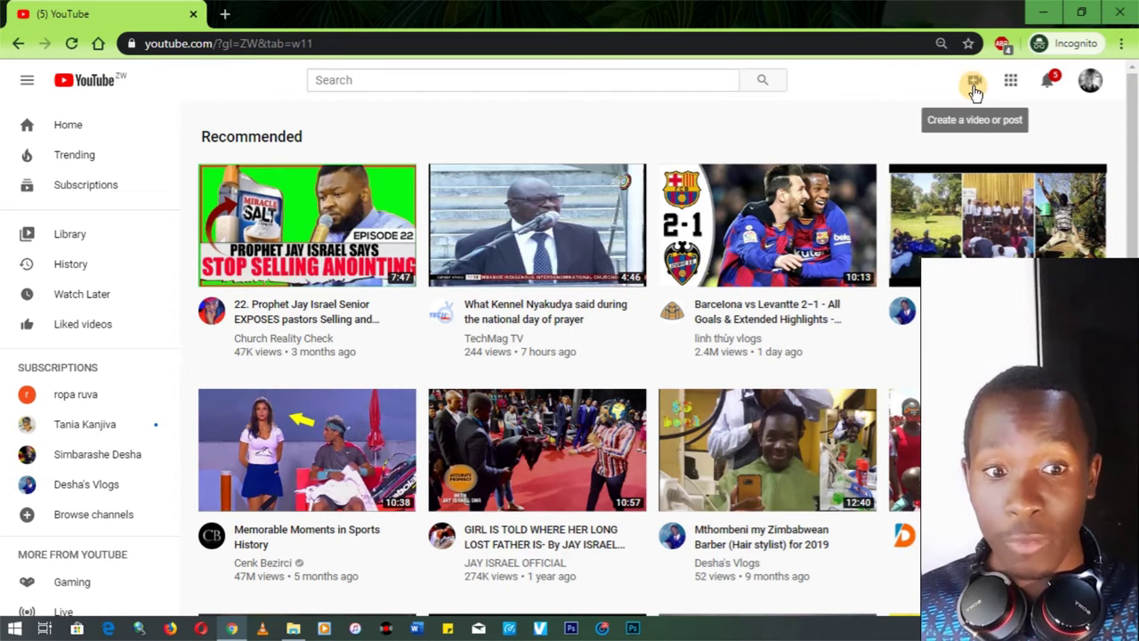
Check the YouTube apps and notifications menus, then open Your channel from the avatar menu.
{"action": "left_click", "coordinate": [1011, 81]}
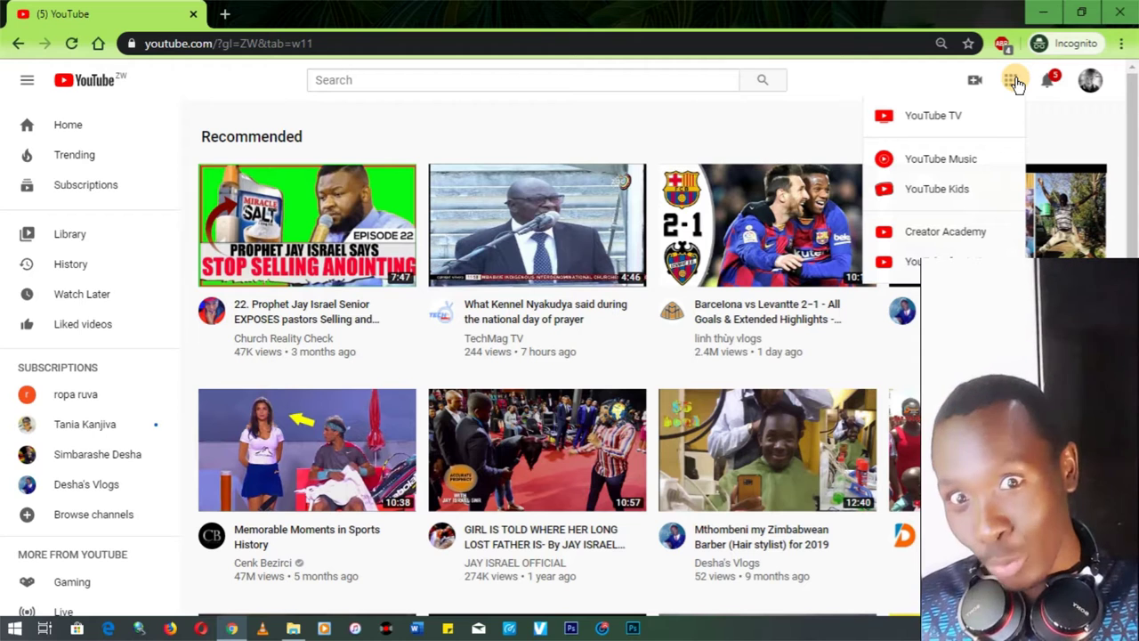
{"action": "left_click", "coordinate": [1011, 80]}
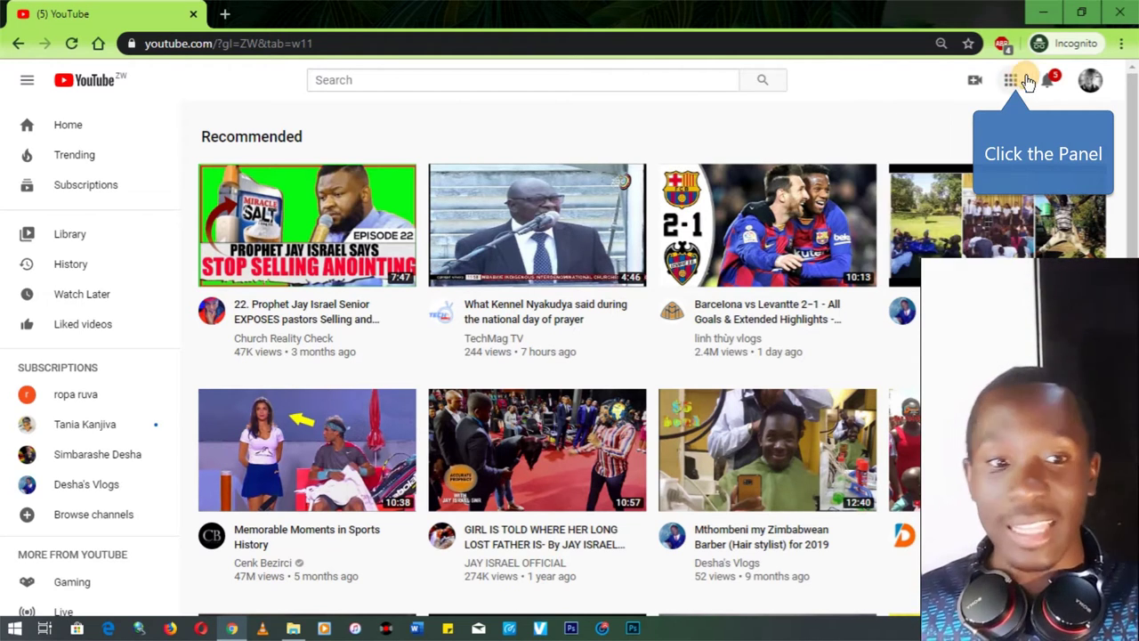
{"action": "left_click", "coordinate": [1043, 80]}
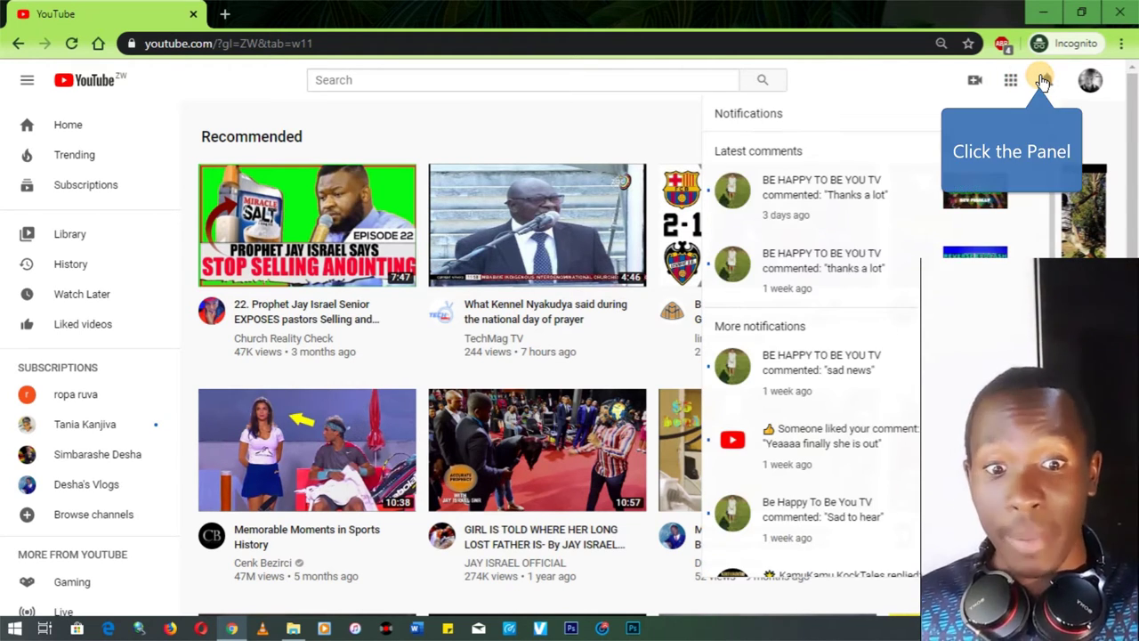
{"action": "left_click", "coordinate": [1043, 80]}
{"action": "left_click", "coordinate": [1089, 80]}
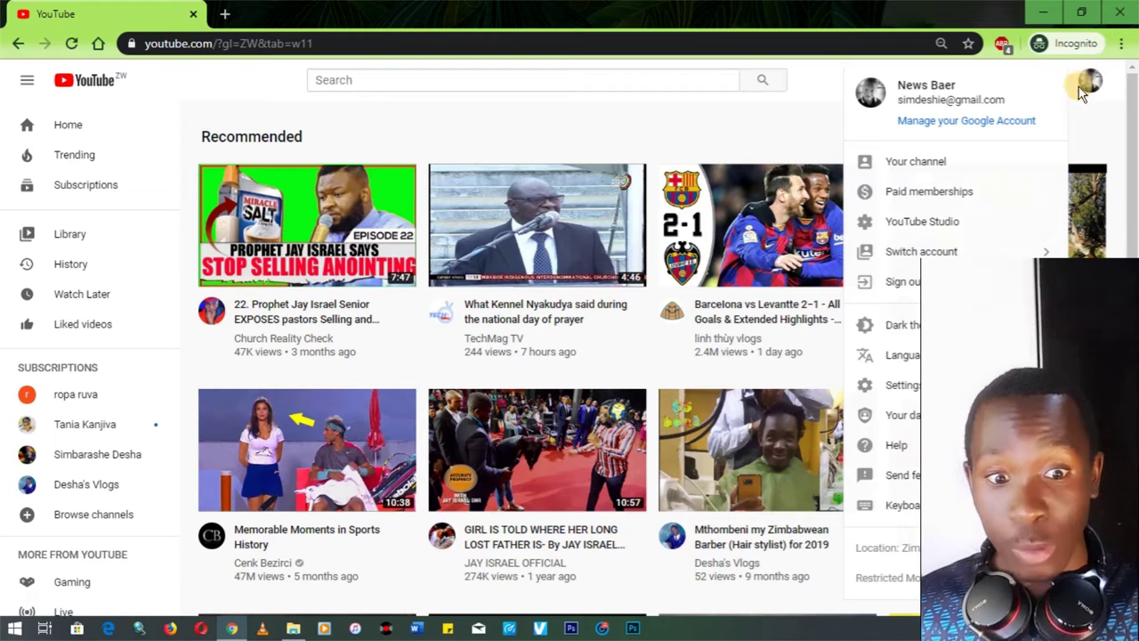
{"action": "left_click", "coordinate": [922, 167]}
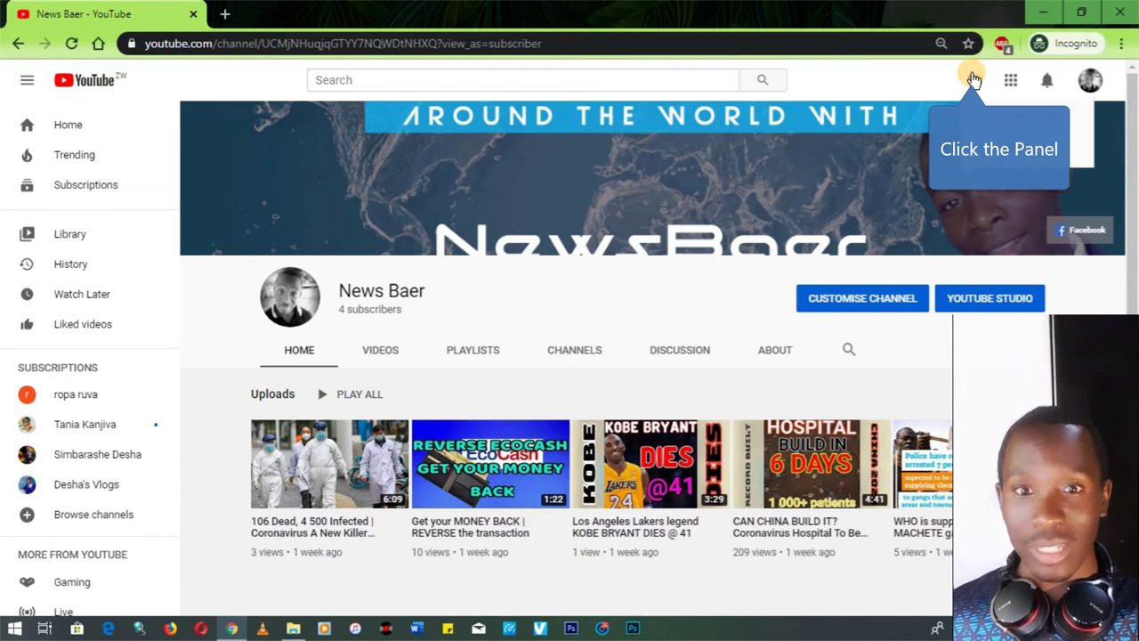
Choose Upload video from the Create camera menu.
{"action": "left_click", "coordinate": [973, 79]}
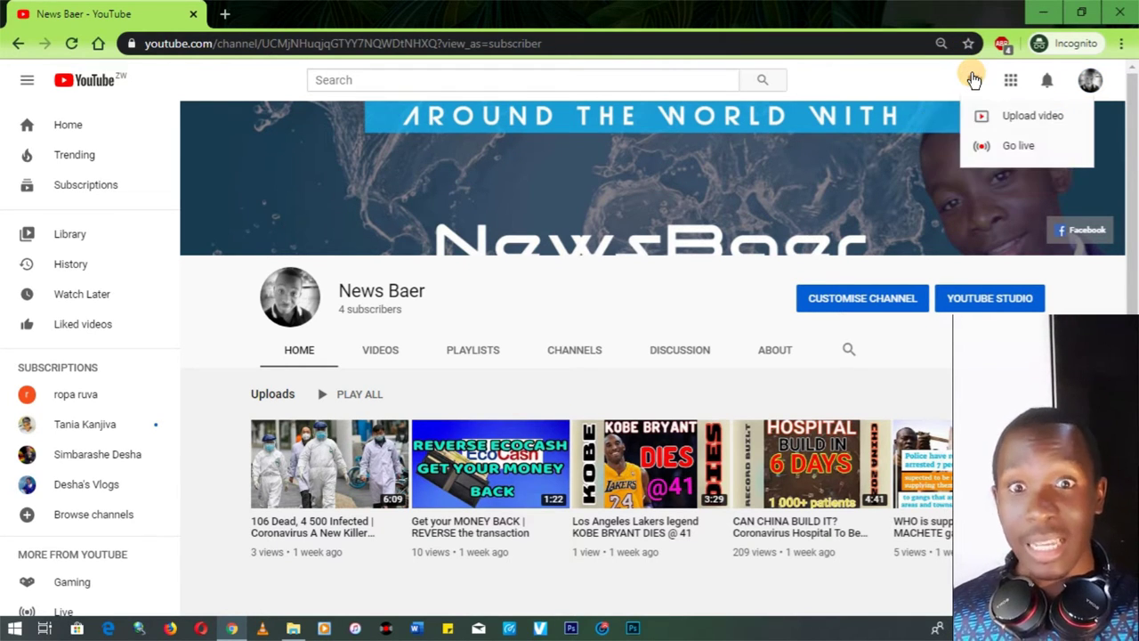
{"action": "left_click", "coordinate": [1015, 118]}
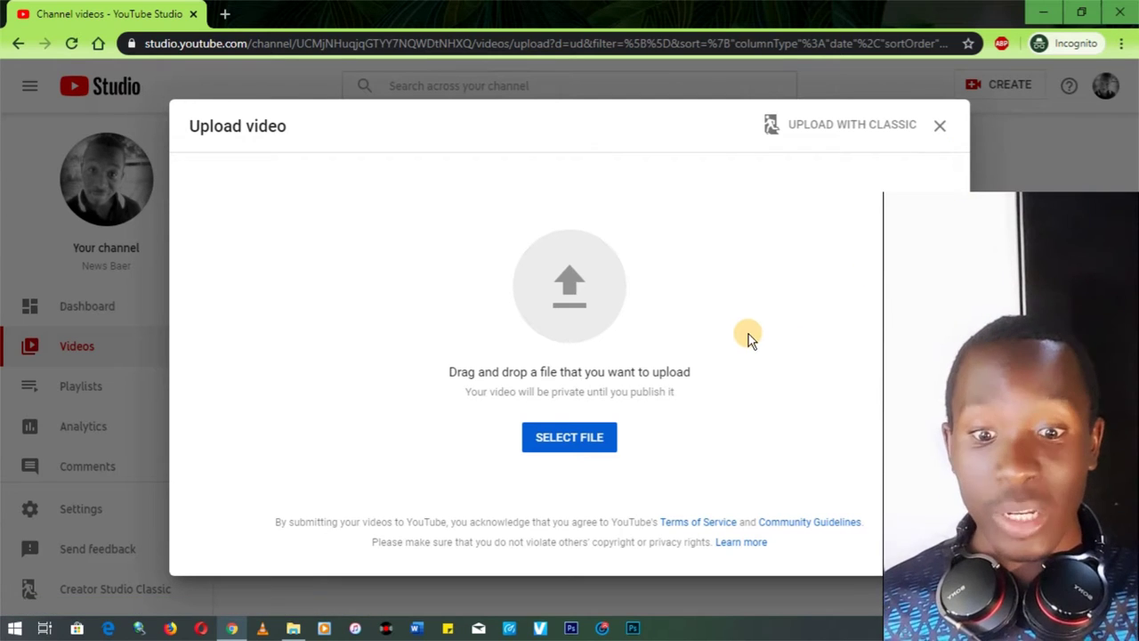
{"action": "left_click", "coordinate": [579, 436]}
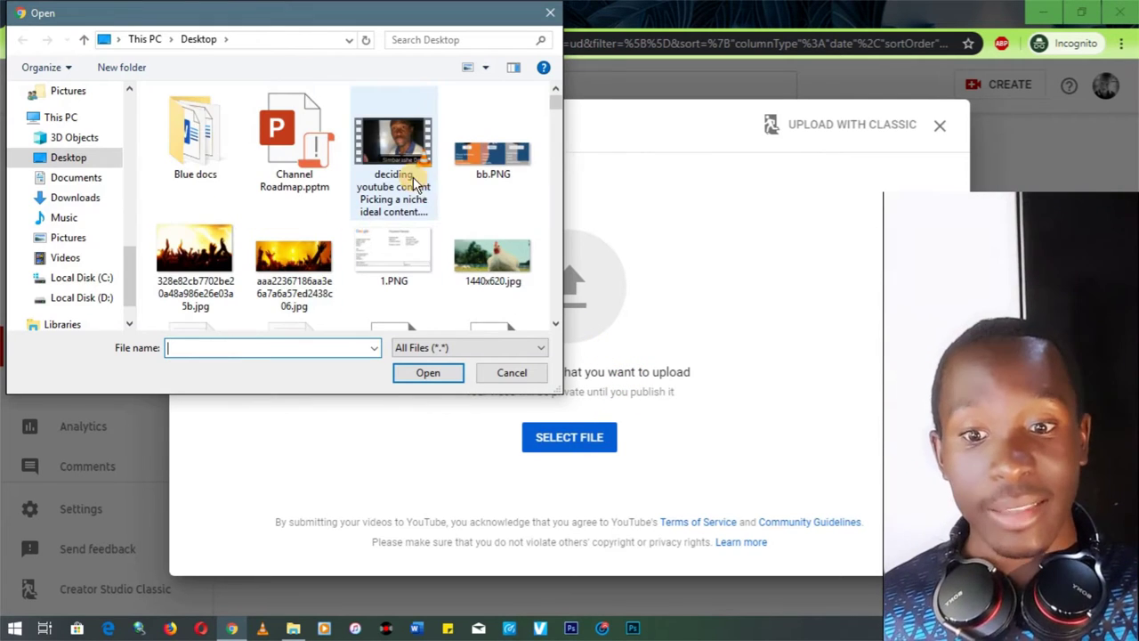
{"action": "scroll", "coordinate": [400, 196], "scroll_direction": "up", "scroll_amount": 3}
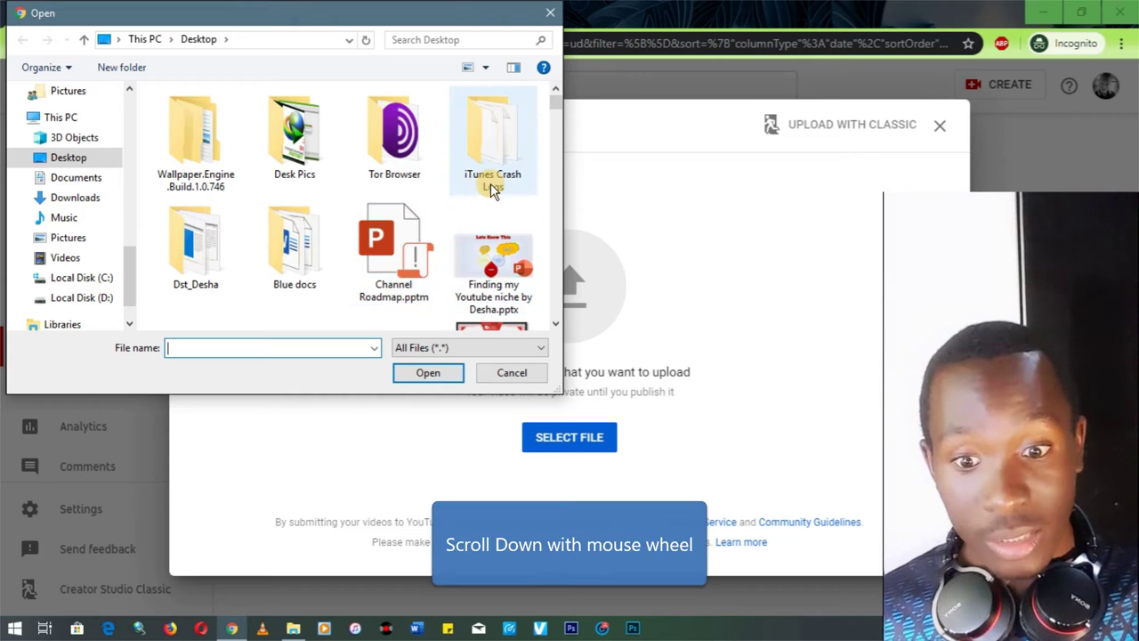
{"action": "scroll", "coordinate": [490, 196], "scroll_direction": "down", "scroll_amount": 3}
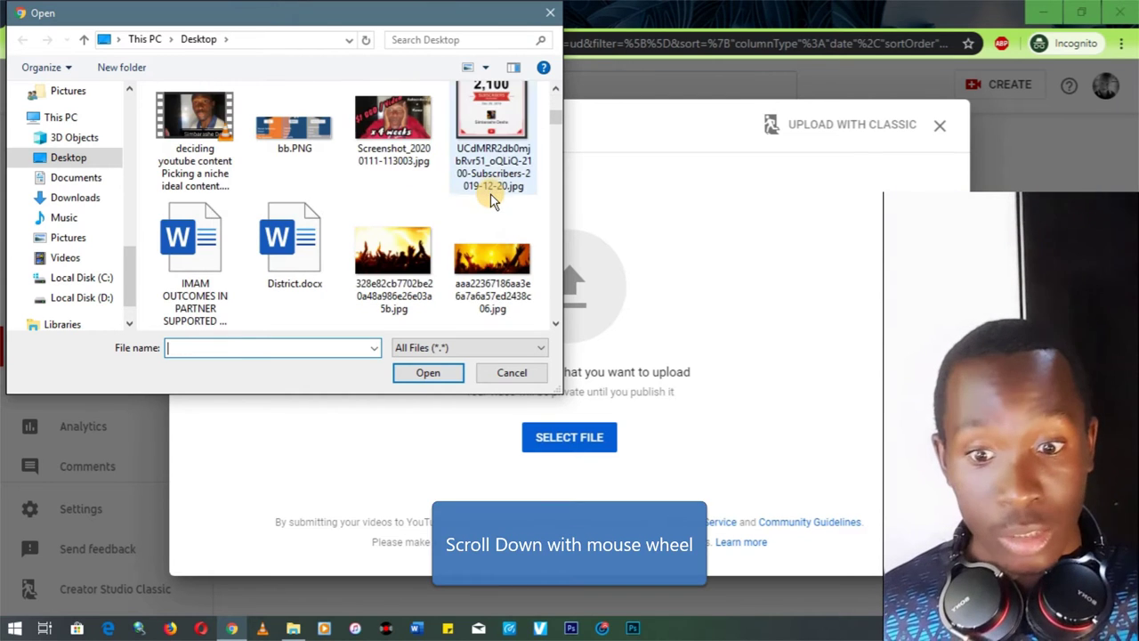
{"action": "left_click", "coordinate": [210, 135]}
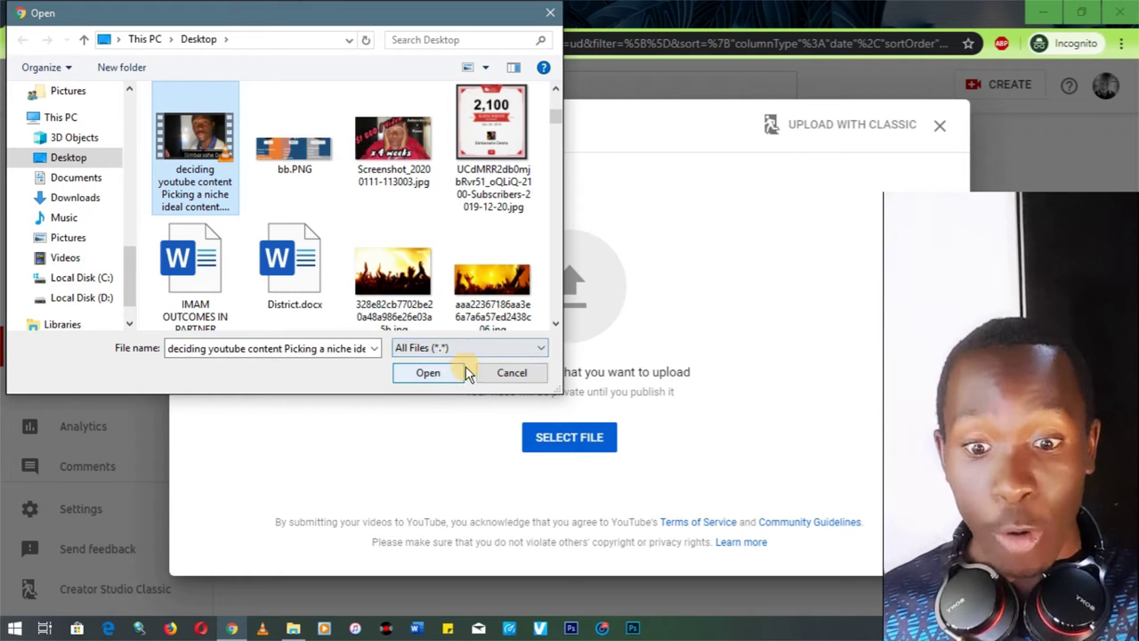
{"action": "left_click", "coordinate": [512, 372]}
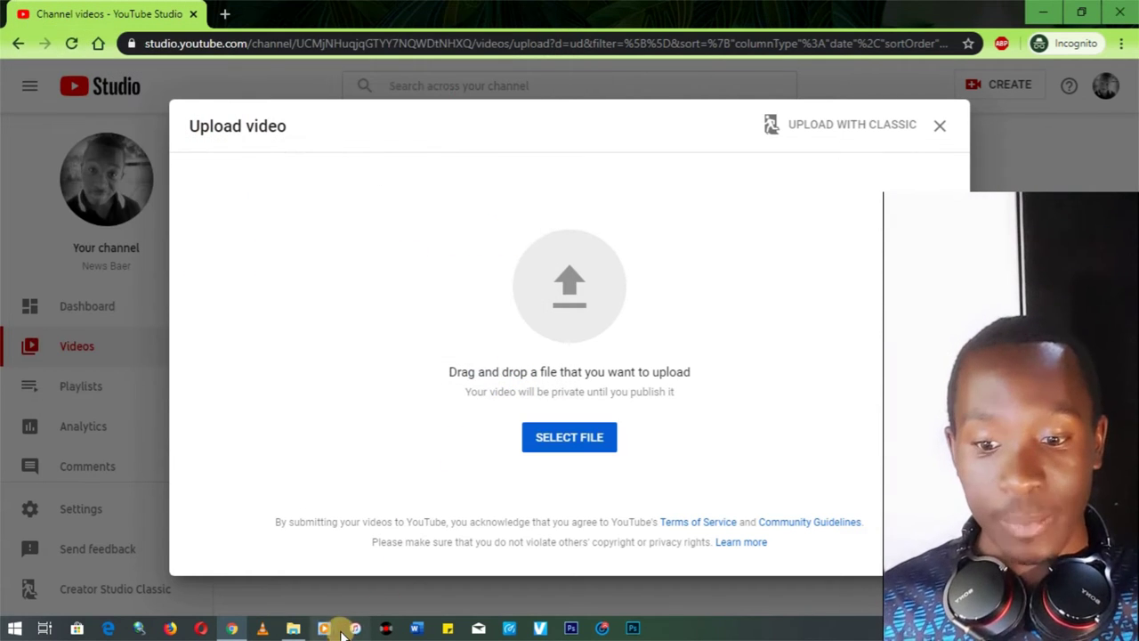
Browse to the Desktop in File Explorer and try dragging the 836 MB video.
{"action": "left_click", "coordinate": [297, 628]}
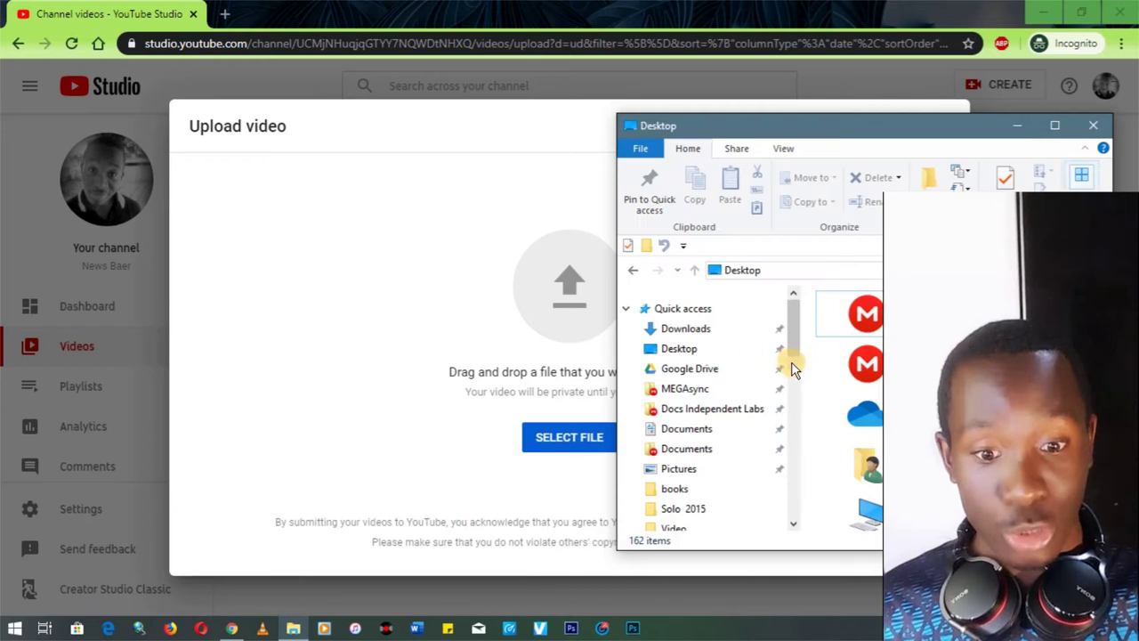
{"action": "scroll", "coordinate": [737, 449], "scroll_direction": "down", "scroll_amount": 1}
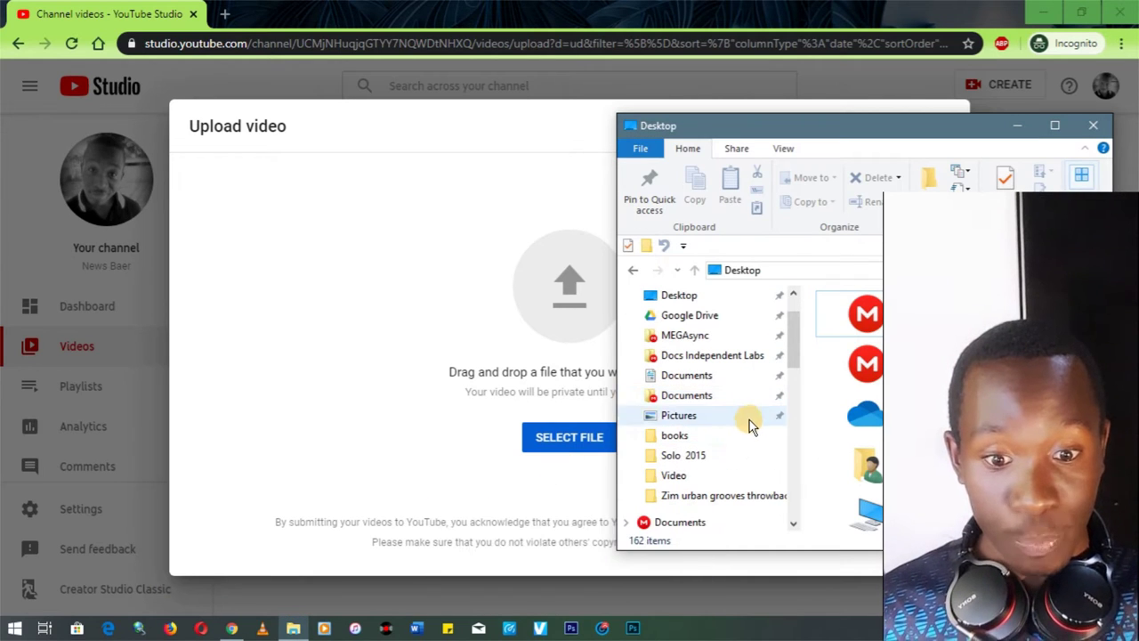
{"action": "left_click", "coordinate": [716, 297]}
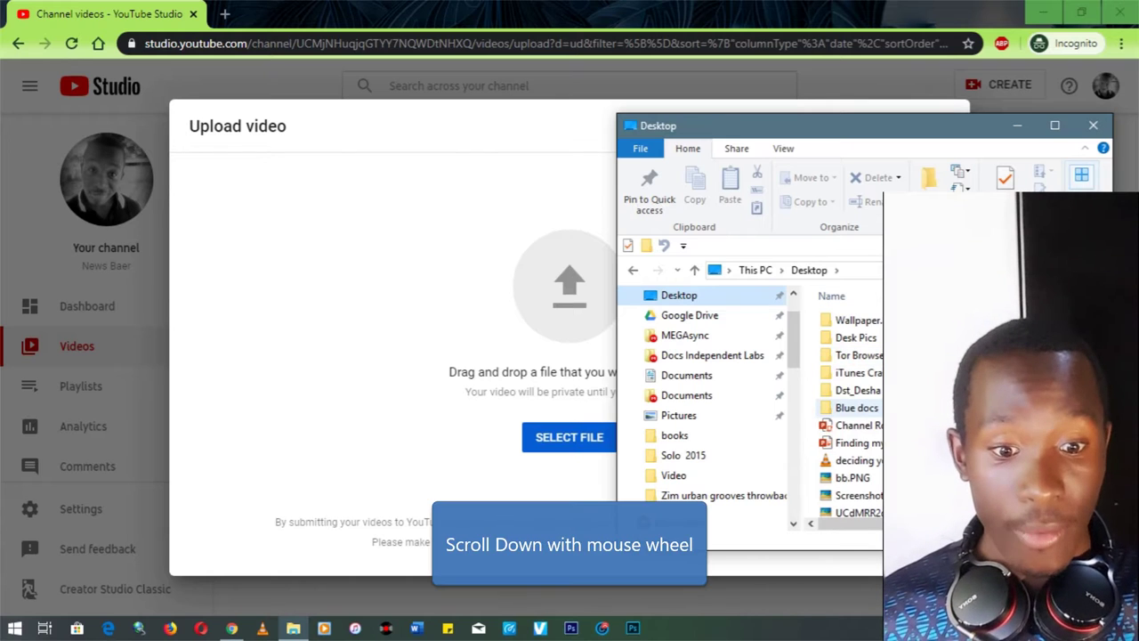
{"action": "scroll", "coordinate": [850, 410], "scroll_direction": "down", "scroll_amount": 1}
{"action": "left_click", "coordinate": [849, 419]}
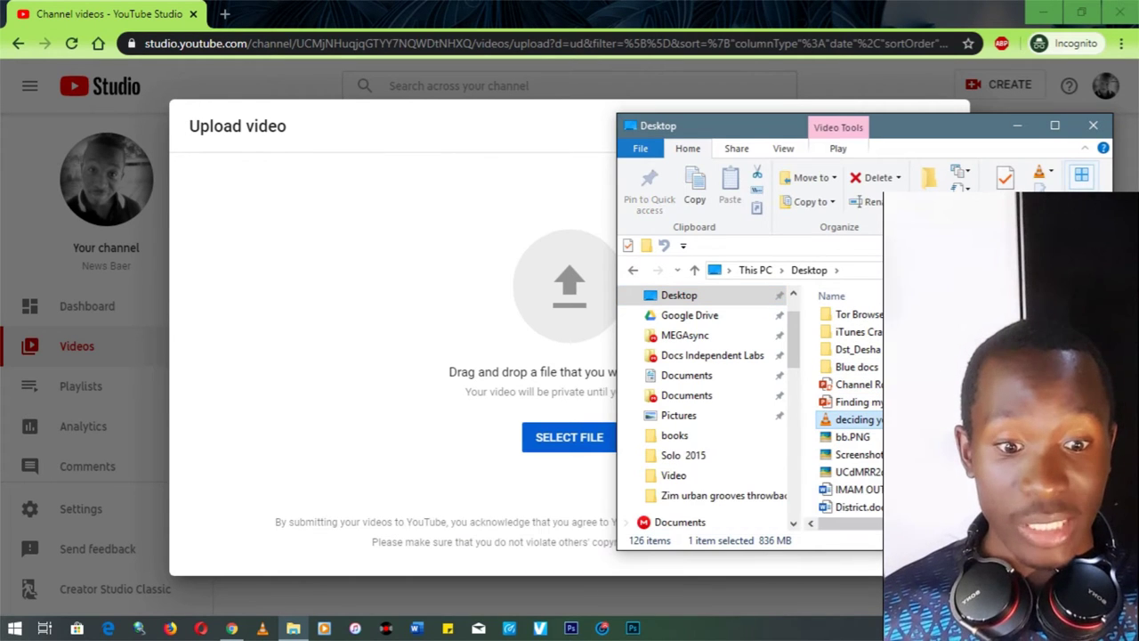
{"action": "mouse_move", "coordinate": [849, 419]}
{"action": "left_mouse_down"}
{"action": "mouse_move", "coordinate": [629, 403]}
{"action": "mouse_move", "coordinate": [863, 416]}
{"action": "left_mouse_up"}
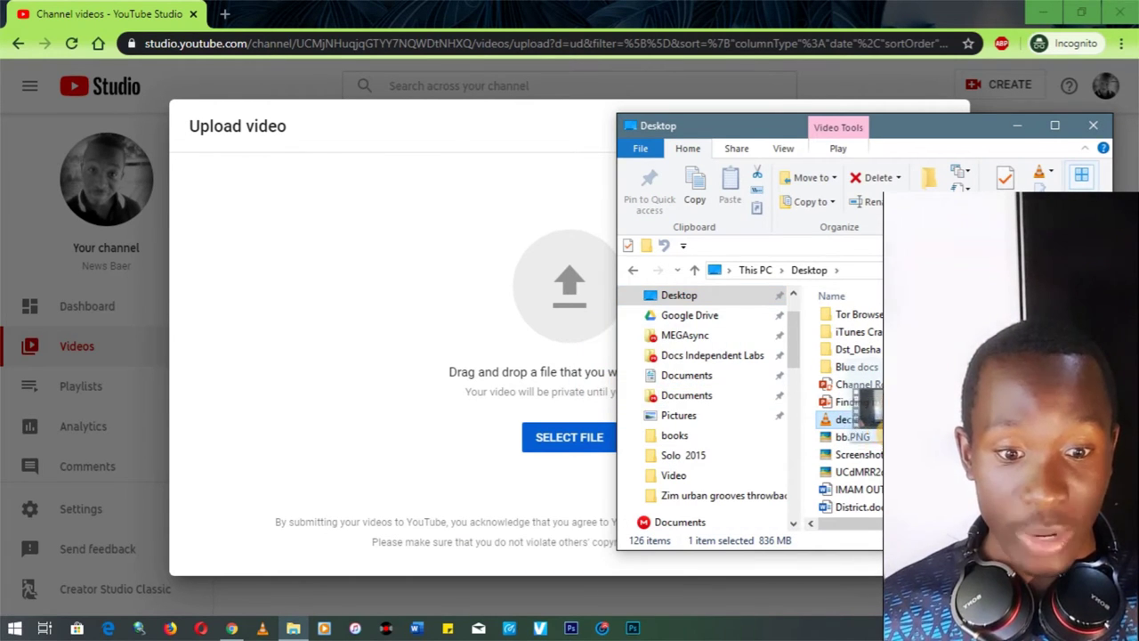
Drop the smaller XiaoYing video file onto the Upload video dialog.
{"action": "scroll", "coordinate": [849, 409], "scroll_direction": "down", "scroll_amount": 4}
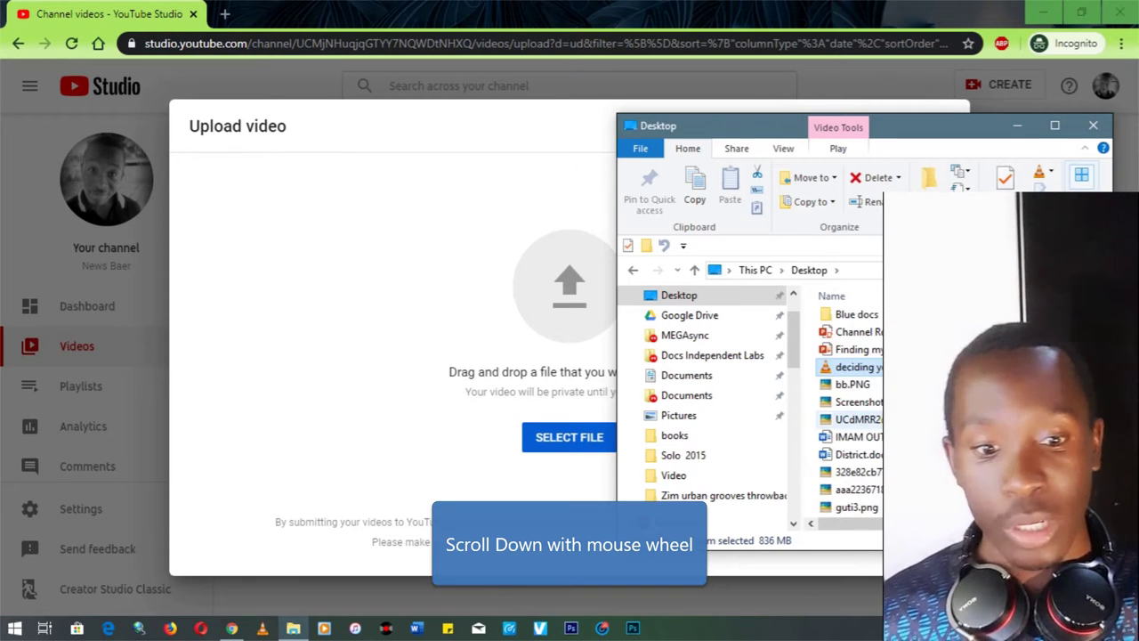
{"action": "scroll", "coordinate": [877, 345], "scroll_direction": "down", "scroll_amount": 6}
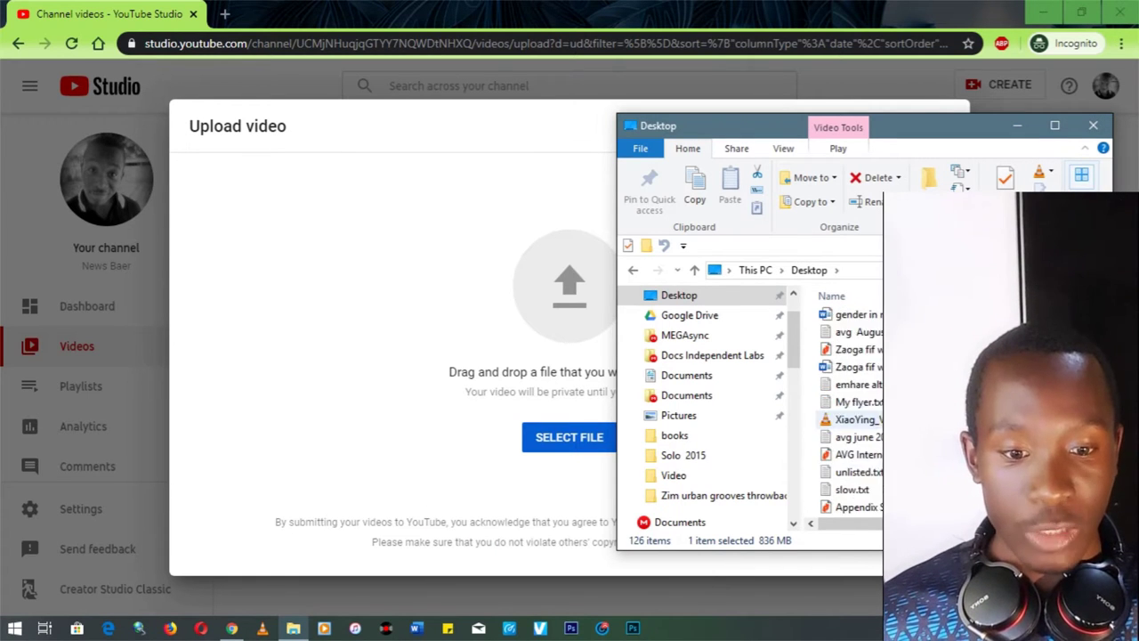
{"action": "left_click", "coordinate": [876, 316]}
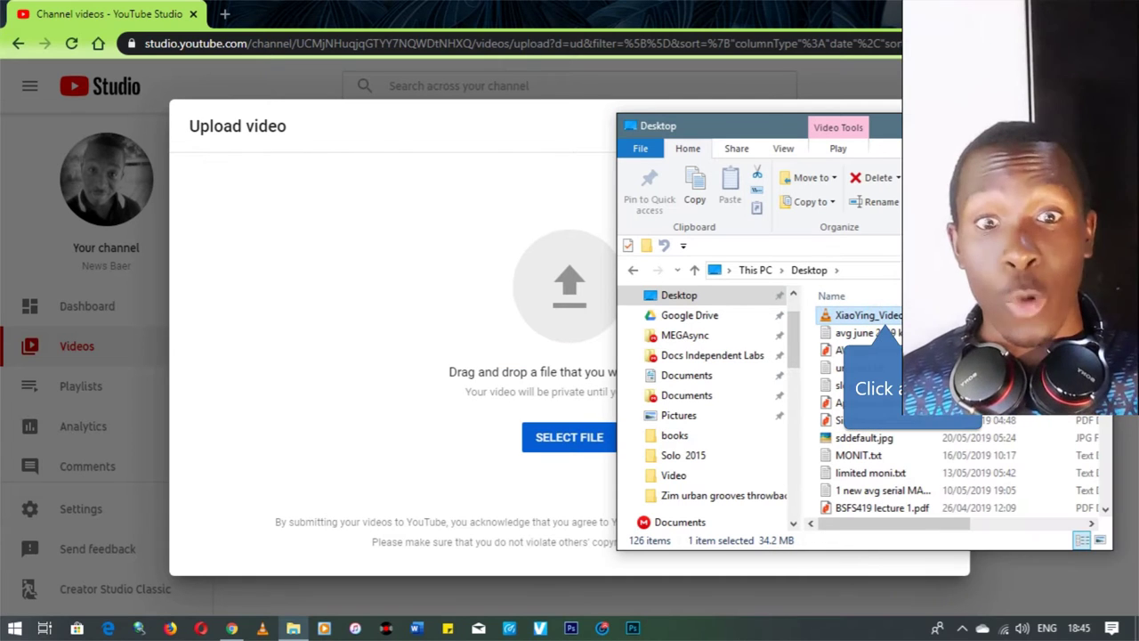
{"action": "left_click_drag", "start_coordinate": [859, 315], "coordinate": [580, 354]}
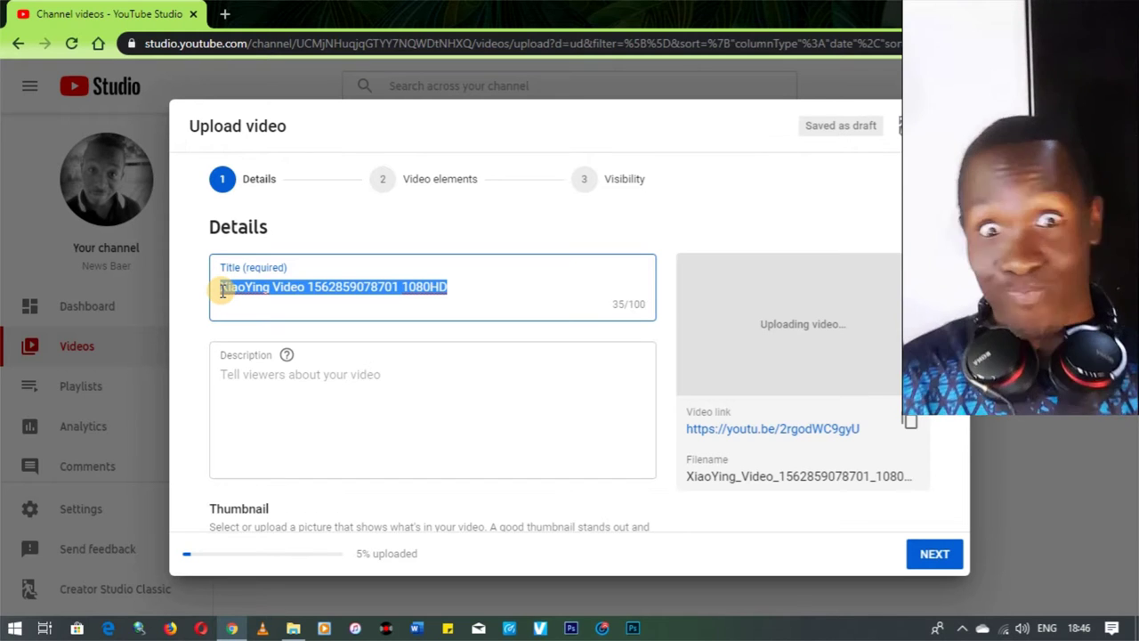
Replace the auto-filled title with 'testing youtube money'.
{"action": "left_click", "coordinate": [225, 287]}
{"action": "left_click_drag", "start_coordinate": [225, 287], "coordinate": [370, 320]}
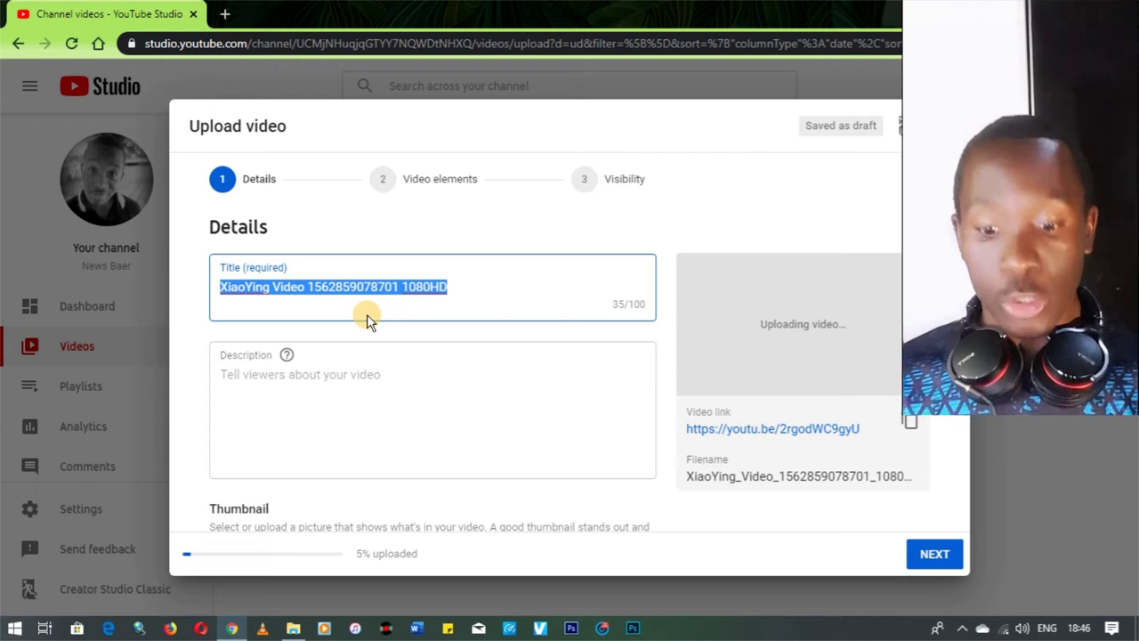
{"action": "type", "text": "tes"}
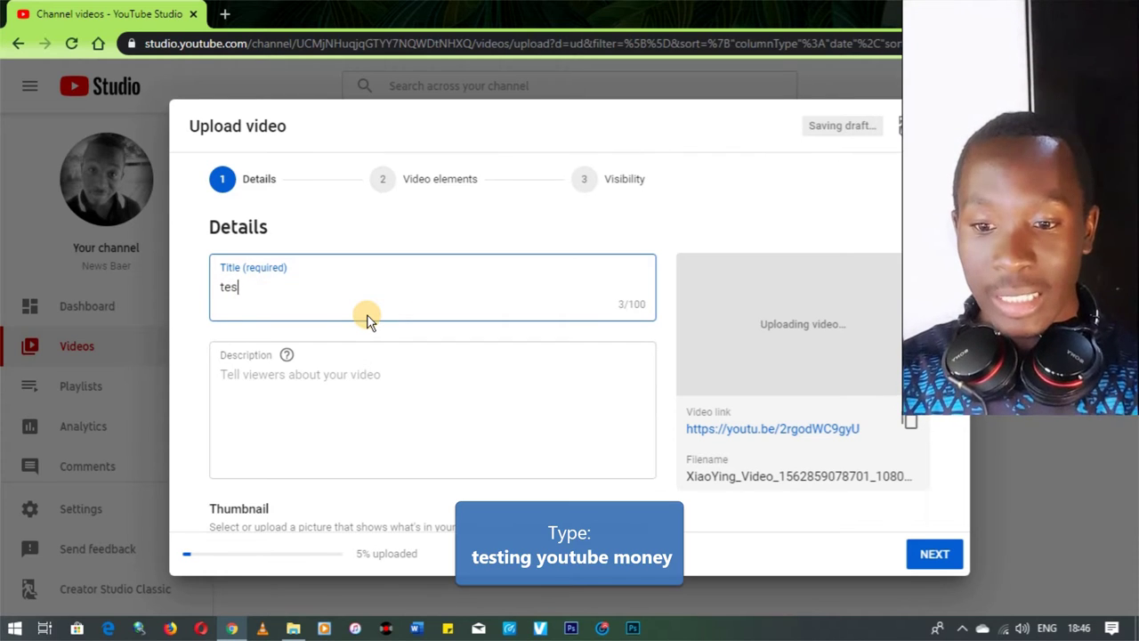
{"action": "type", "text": "ting yo"}
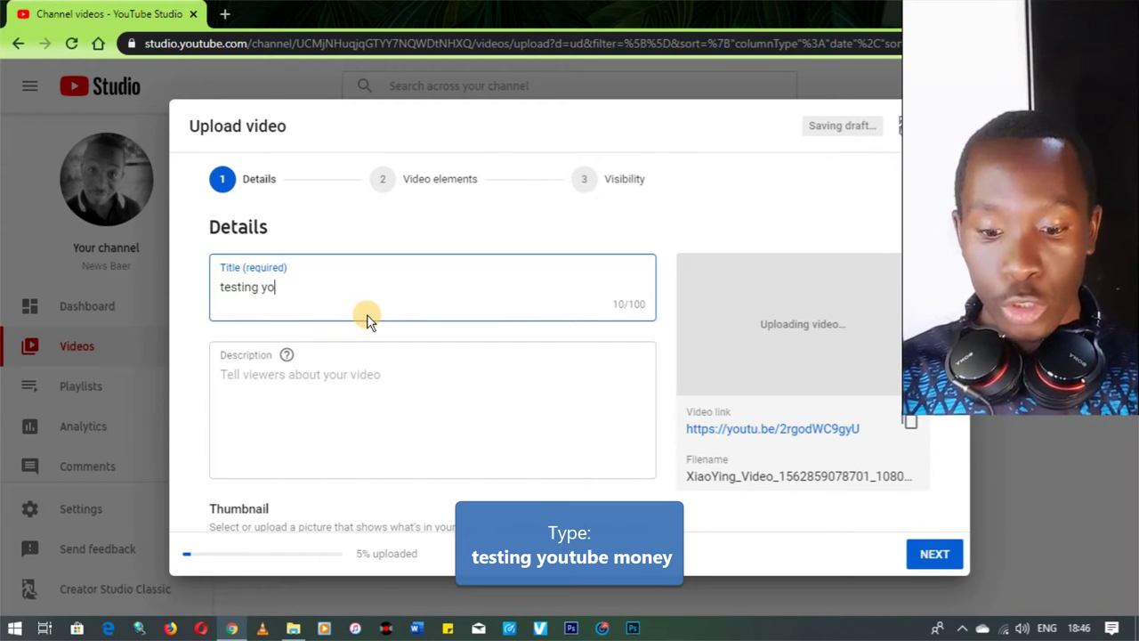
{"action": "type", "text": "utube money"}
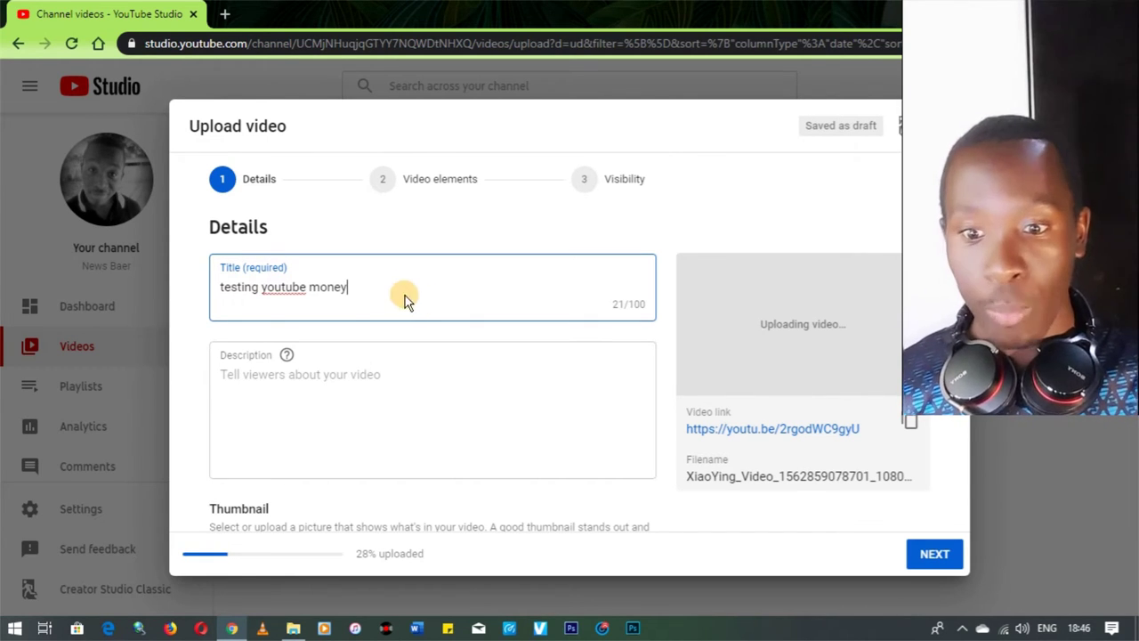
Copy the new title text and place the caret in the empty Description.
{"action": "left_click", "coordinate": [347, 384]}
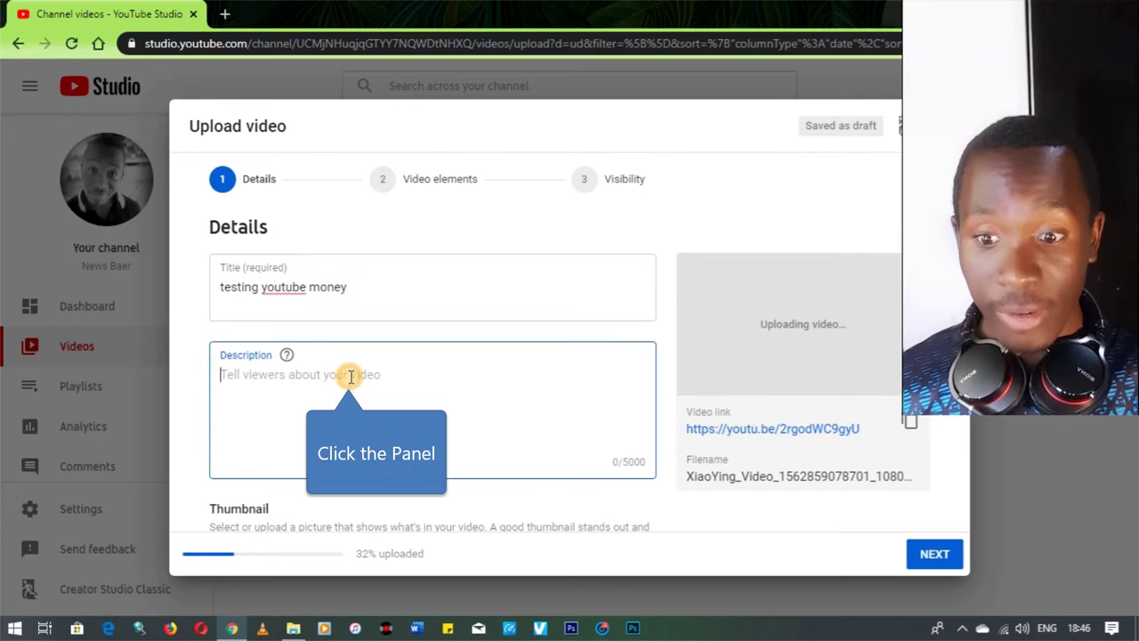
{"action": "triple_click", "coordinate": [333, 287]}
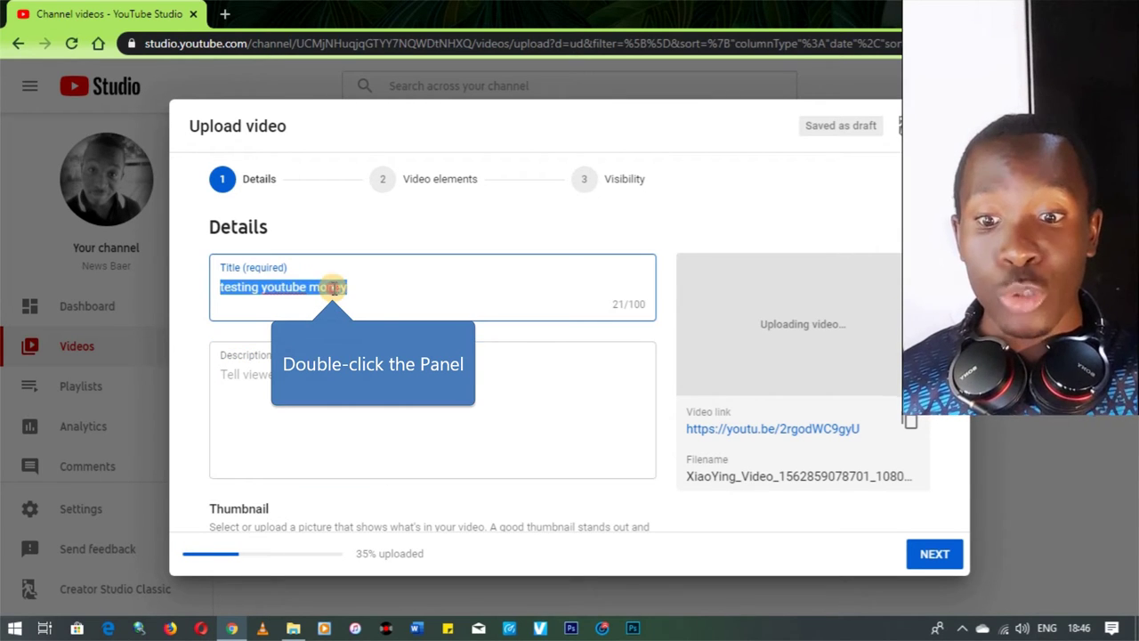
{"action": "right_click", "coordinate": [333, 288]}
{"action": "left_click", "coordinate": [372, 352]}
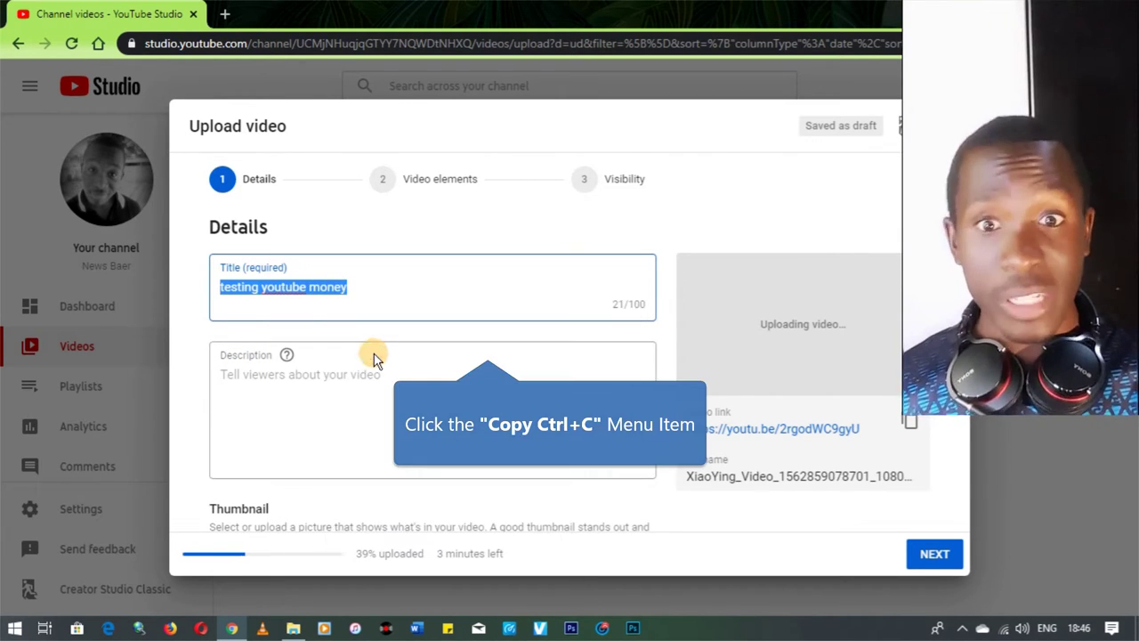
{"action": "left_click", "coordinate": [374, 375]}
Paste the title into Description and append '. this is a test video for making money on youtube'.
{"action": "right_click", "coordinate": [374, 374]}
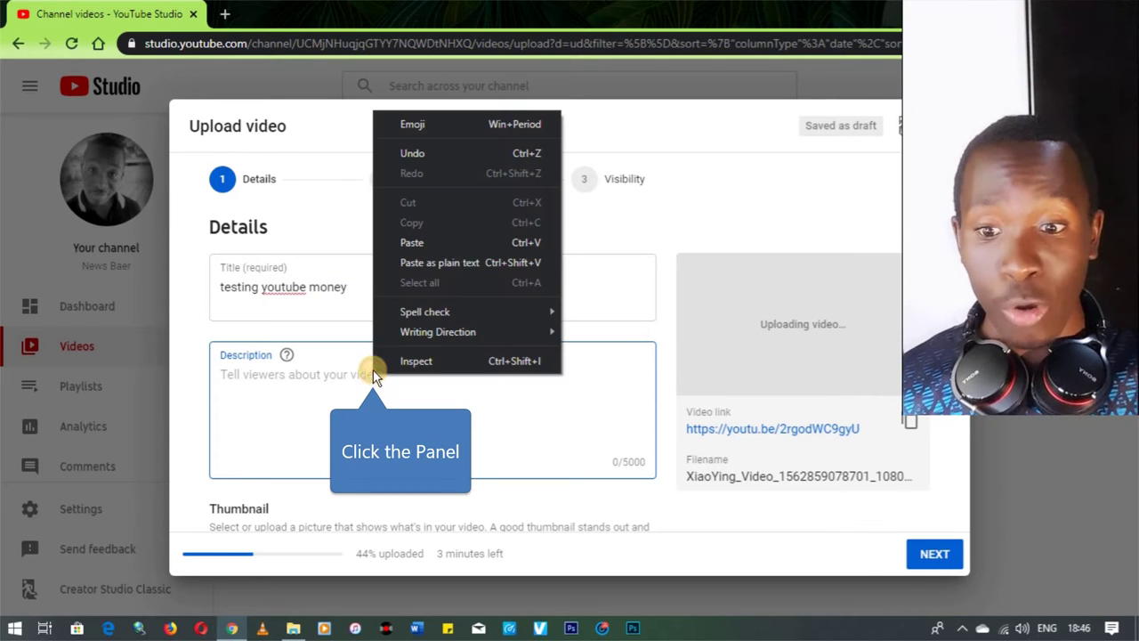
{"action": "left_click", "coordinate": [415, 243]}
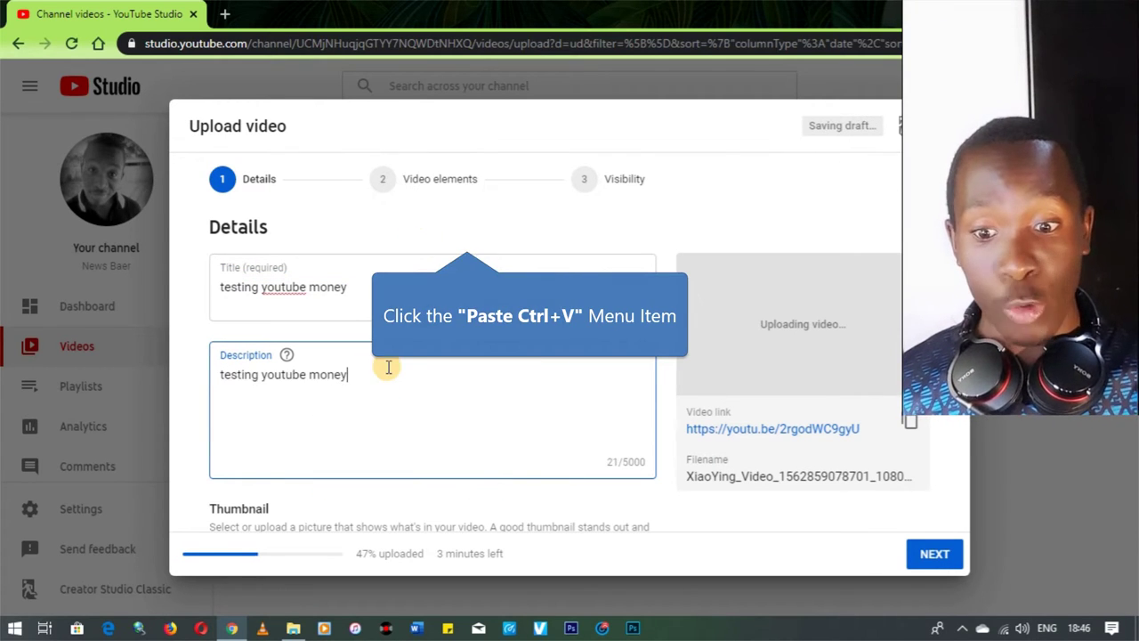
{"action": "type", "text": ". th"}
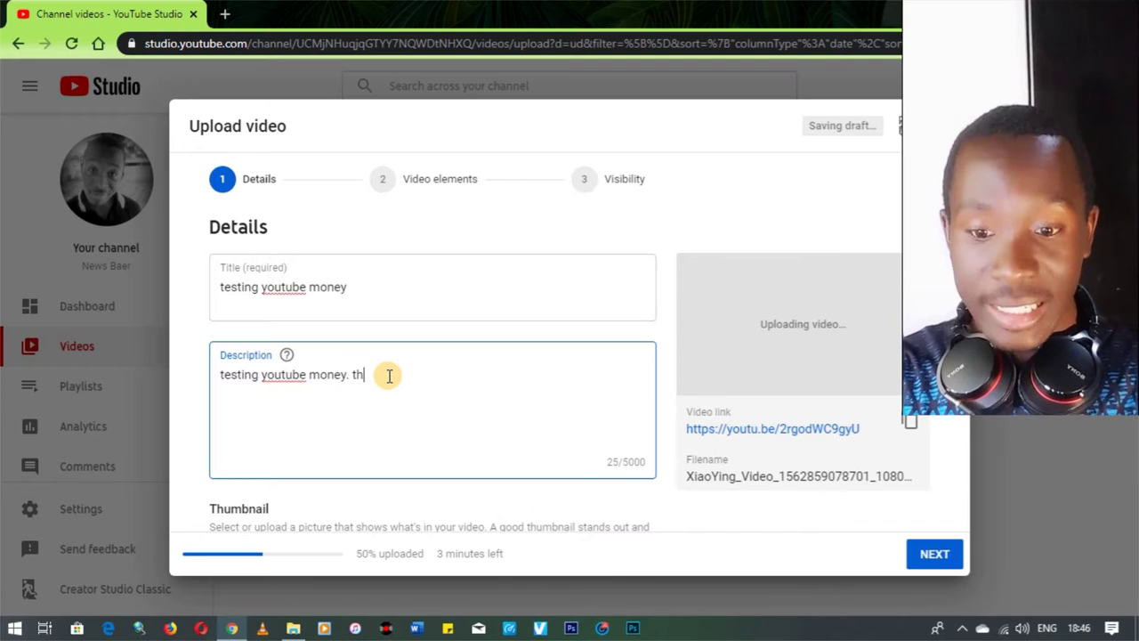
{"action": "type", "text": "is "}
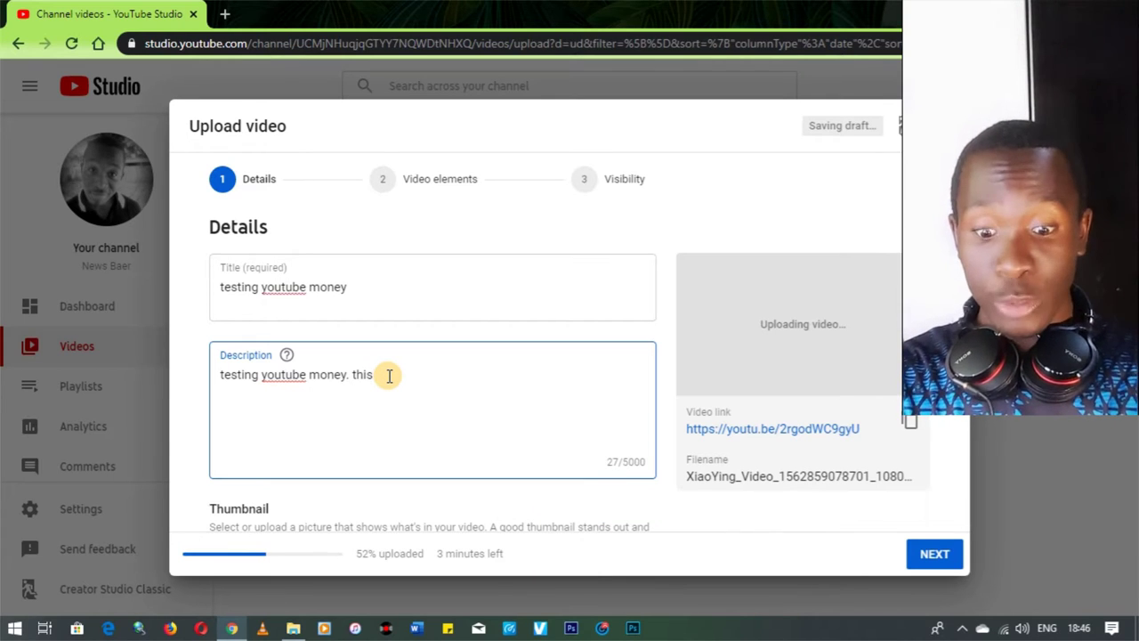
{"action": "type", "text": "is"}
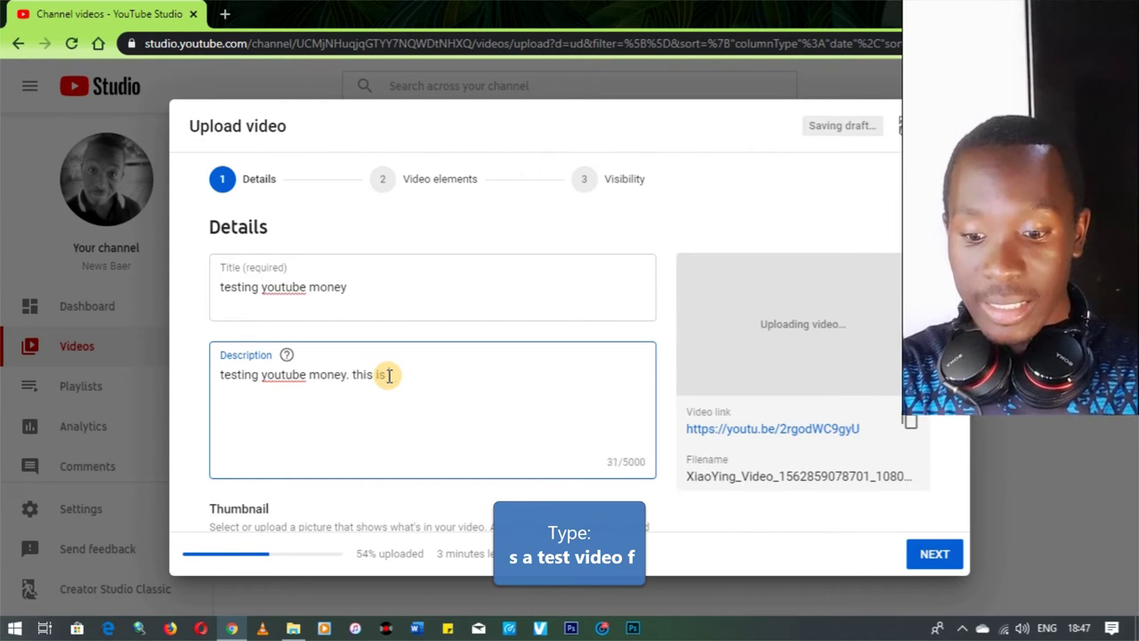
{"action": "type", "text": " a test video ftest vi"}
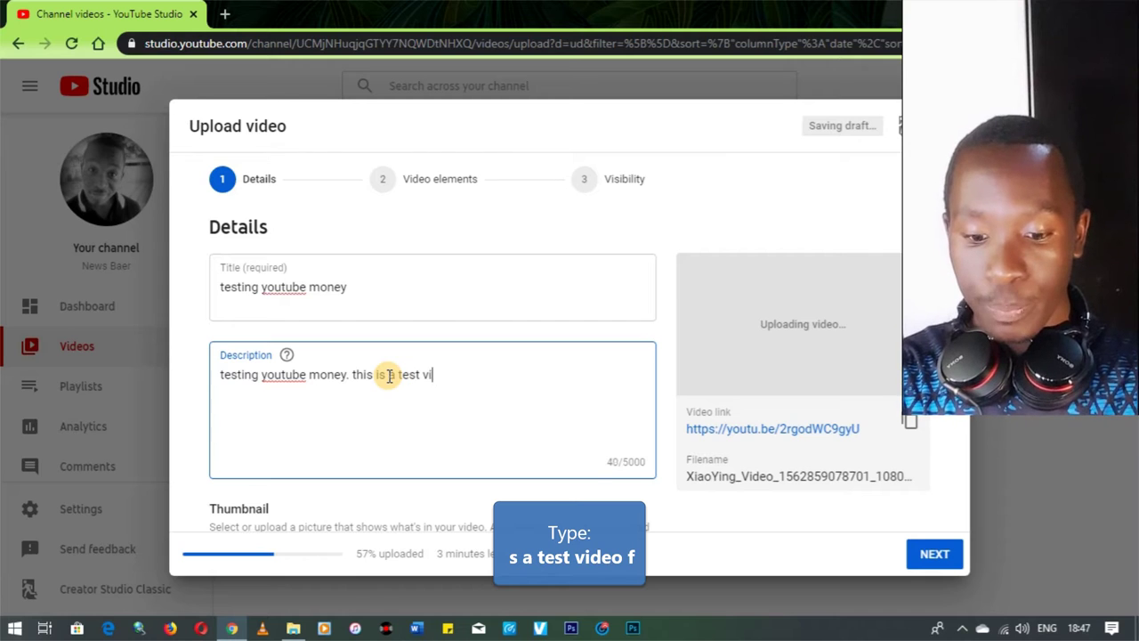
{"action": "type", "text": "deo for making money on"}
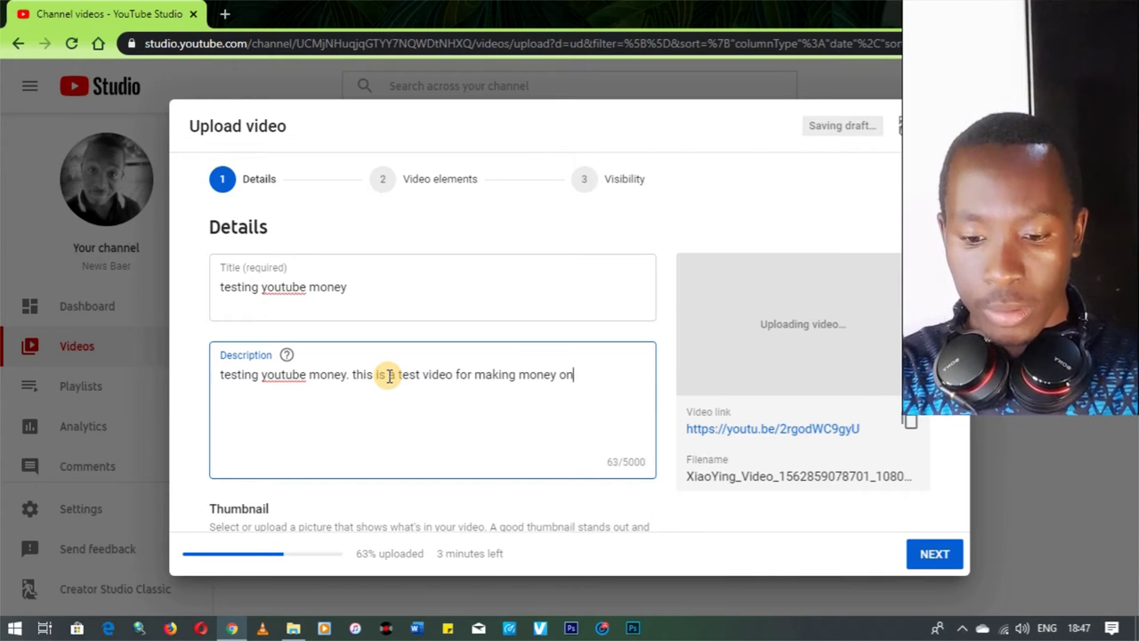
{"action": "type", "text": " youtube"}
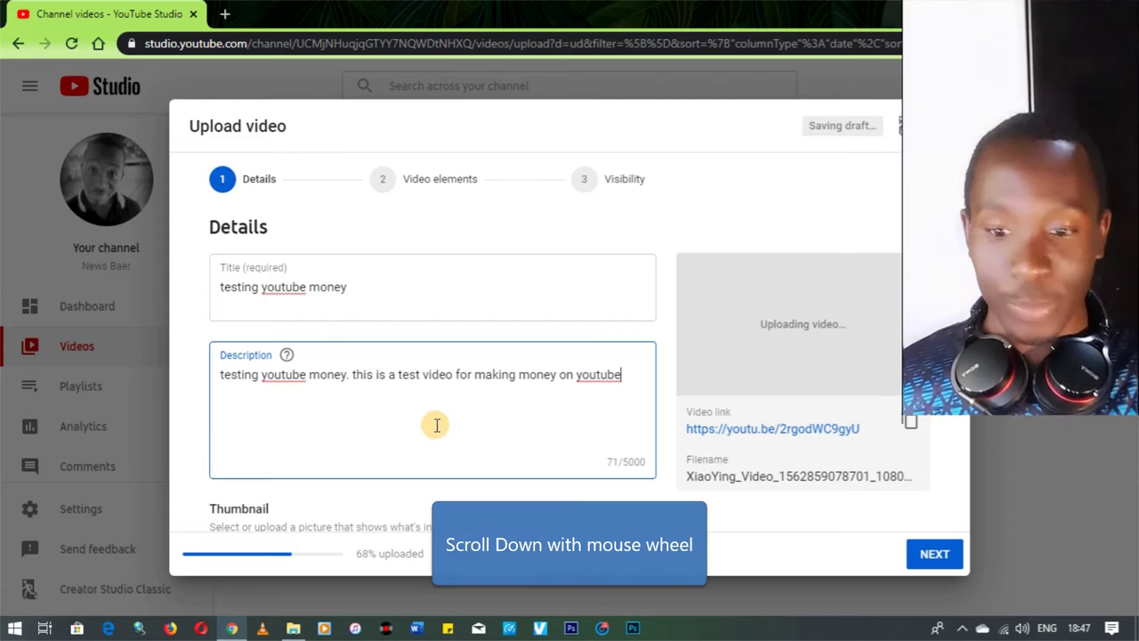
{"action": "scroll", "coordinate": [452, 388], "scroll_direction": "down", "scroll_amount": 1}
Check the Playlists dropdown, find no playlists, and scroll down to Audience.
{"action": "scroll", "coordinate": [452, 387], "scroll_direction": "down", "scroll_amount": 2}
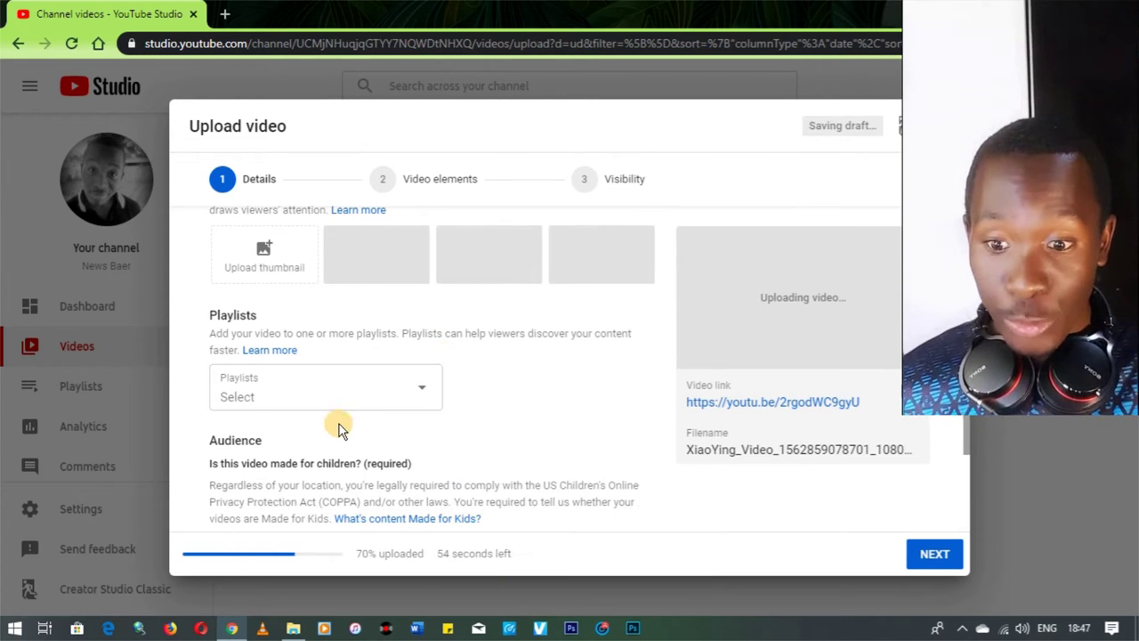
{"action": "left_click", "coordinate": [395, 389]}
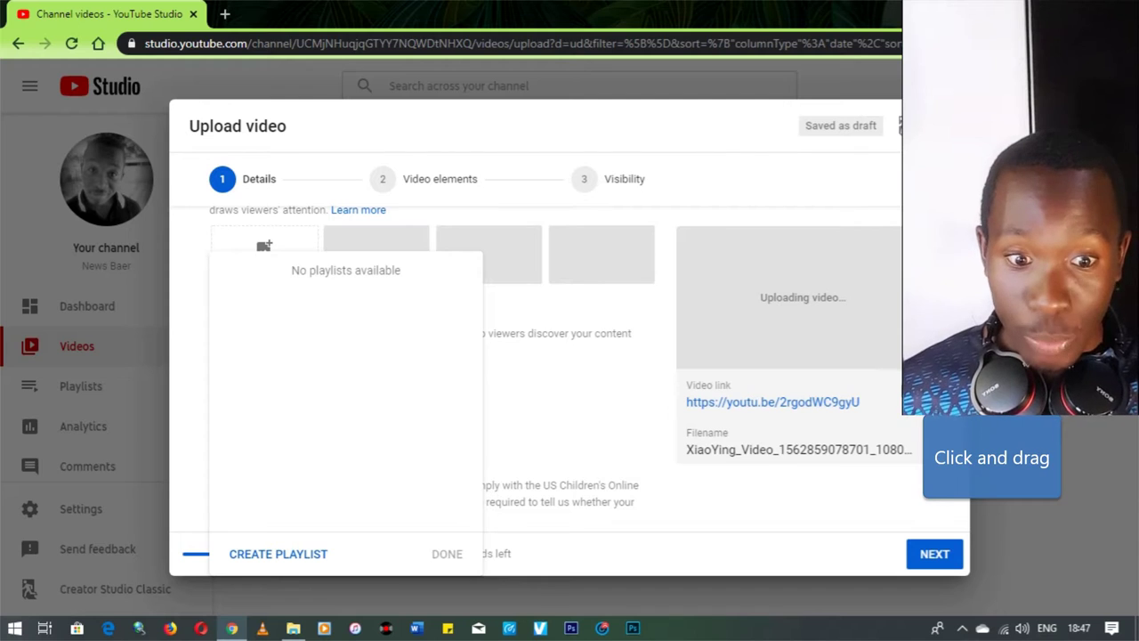
{"action": "left_click", "coordinate": [890, 267]}
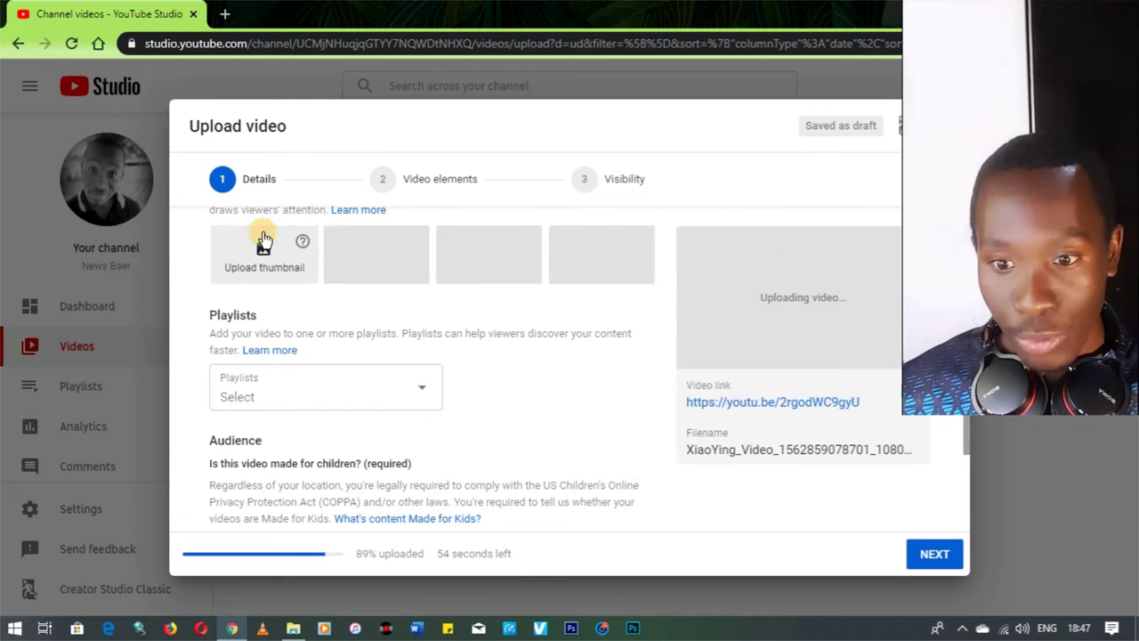
{"action": "scroll", "coordinate": [397, 360], "scroll_direction": "down", "scroll_amount": 3}
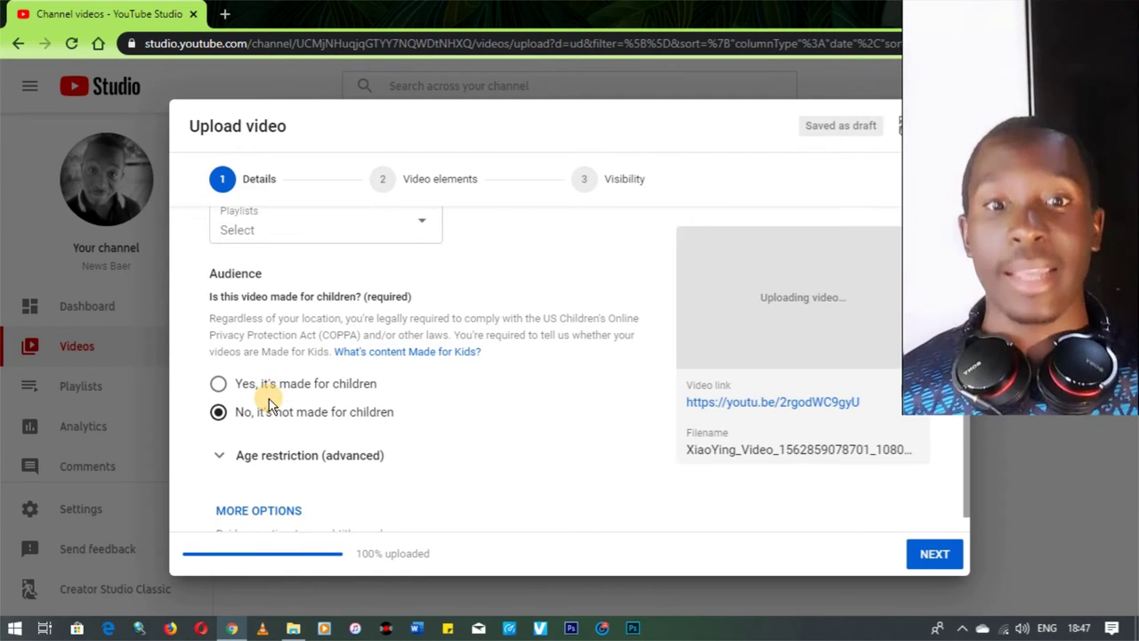
Collapse Age restriction (advanced) and expand MORE OPTIONS to show paid promotion and Tags.
{"action": "left_click", "coordinate": [267, 457]}
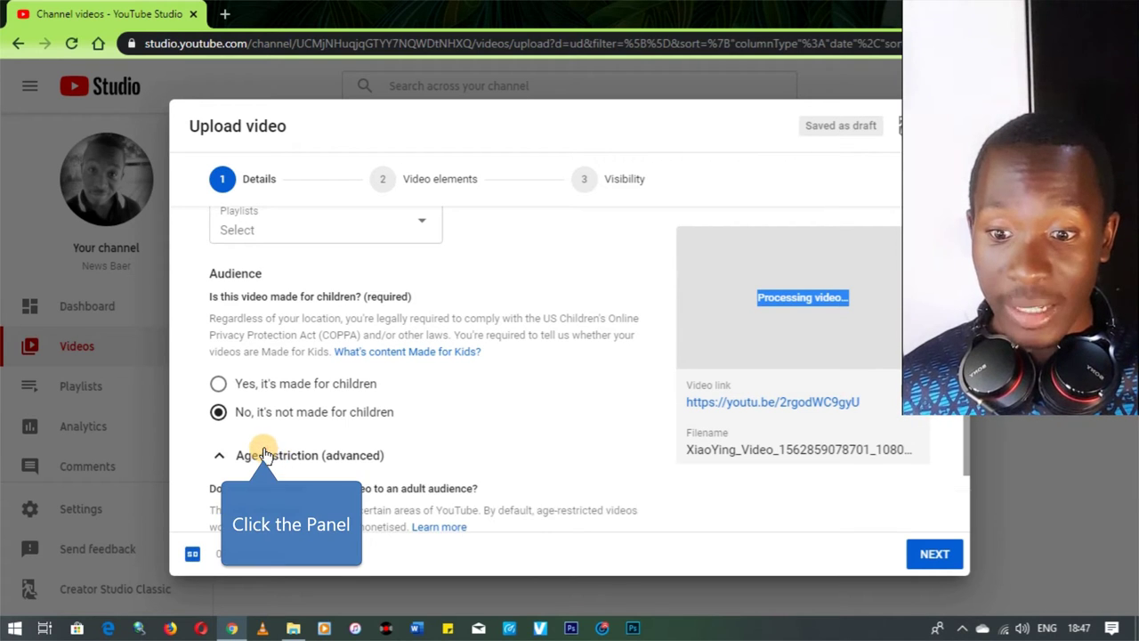
{"action": "scroll", "coordinate": [314, 457], "scroll_direction": "down", "scroll_amount": 2}
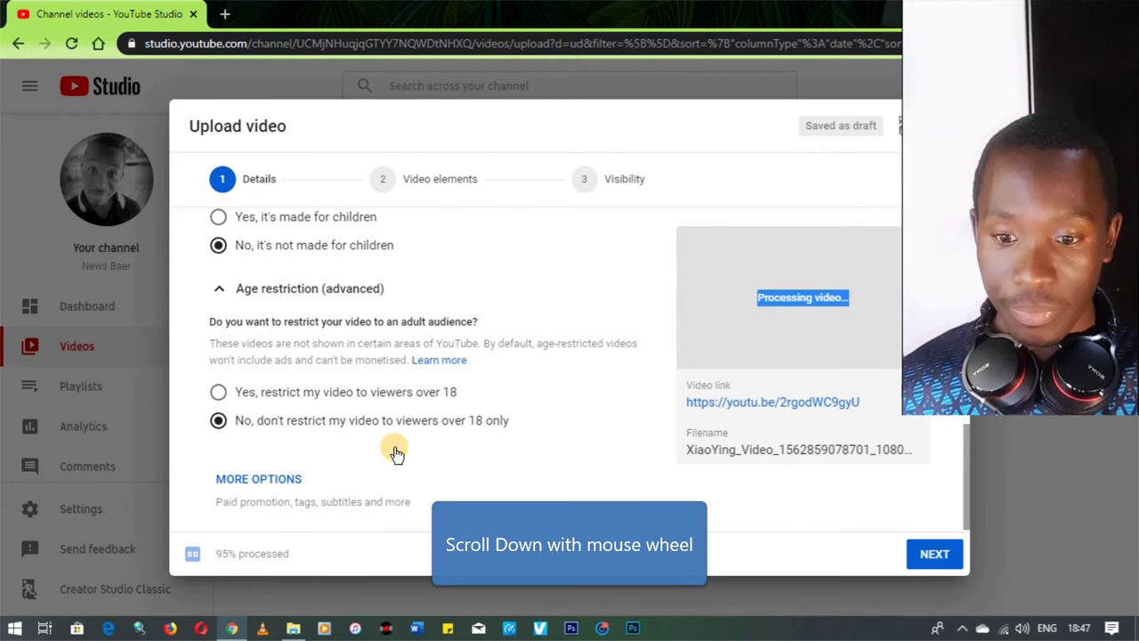
{"action": "left_click", "coordinate": [252, 294]}
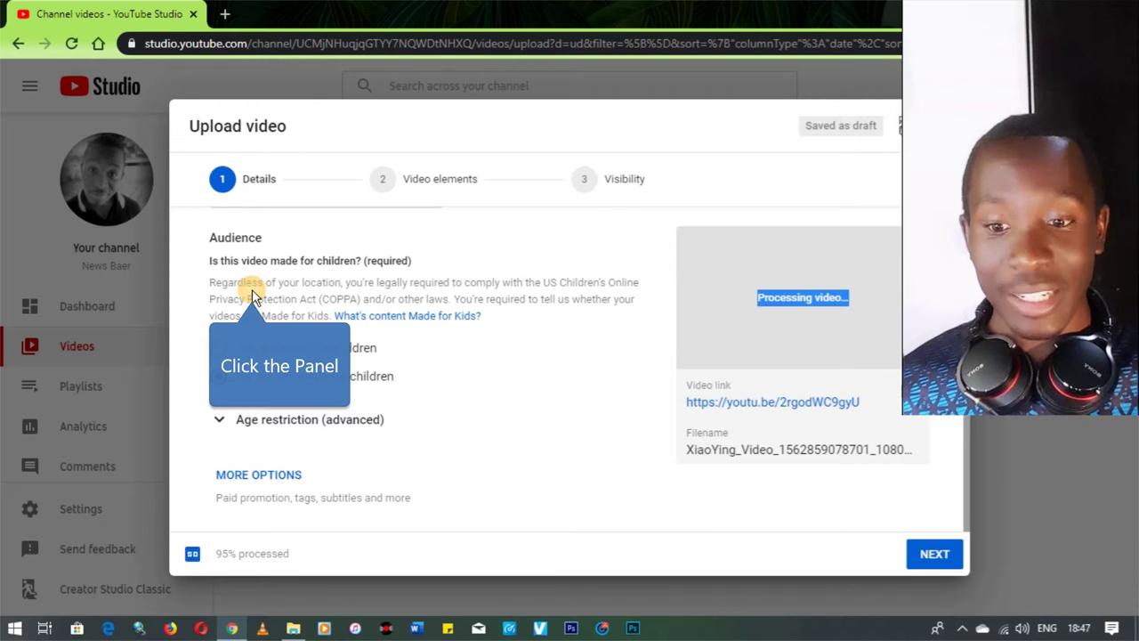
{"action": "left_click", "coordinate": [292, 474]}
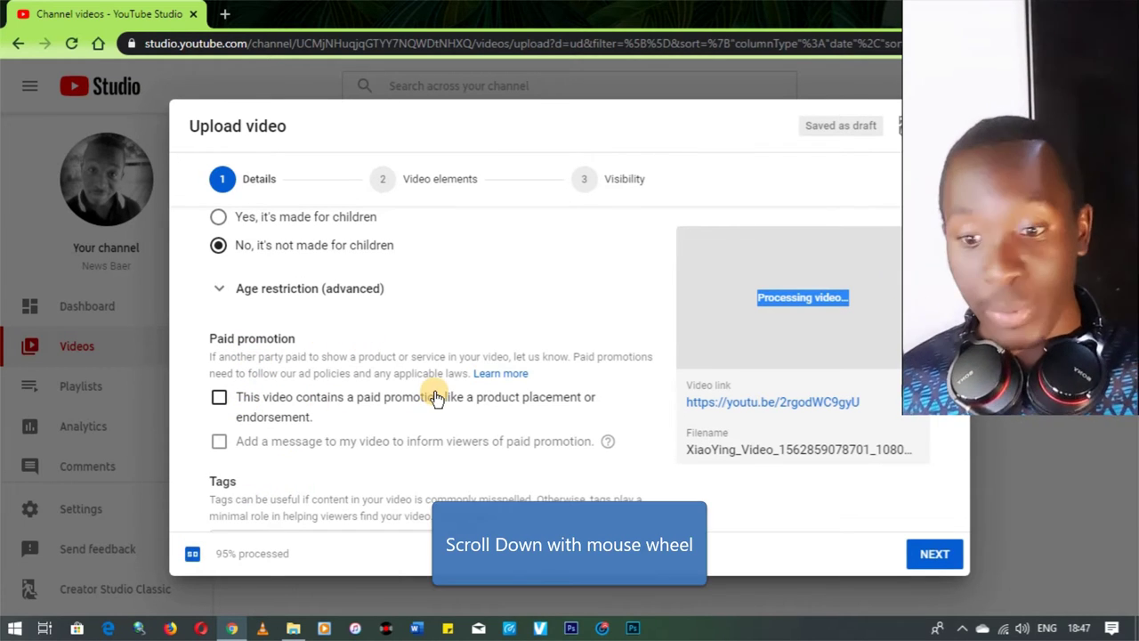
{"action": "scroll", "coordinate": [433, 401], "scroll_direction": "down", "scroll_amount": 4}
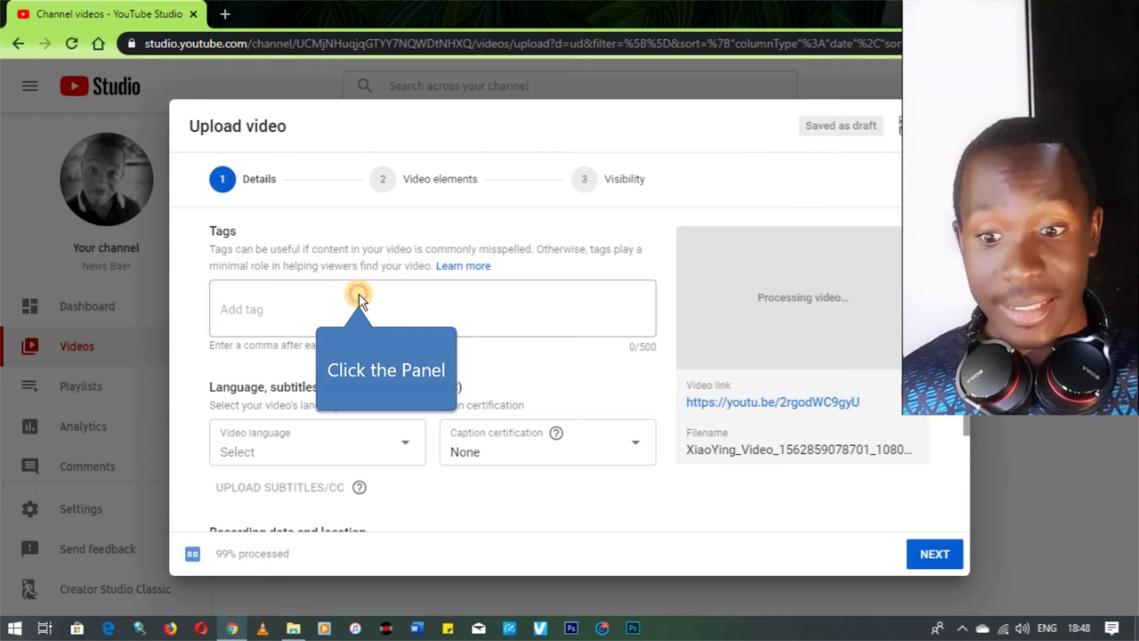
{"action": "left_click", "coordinate": [351, 311]}
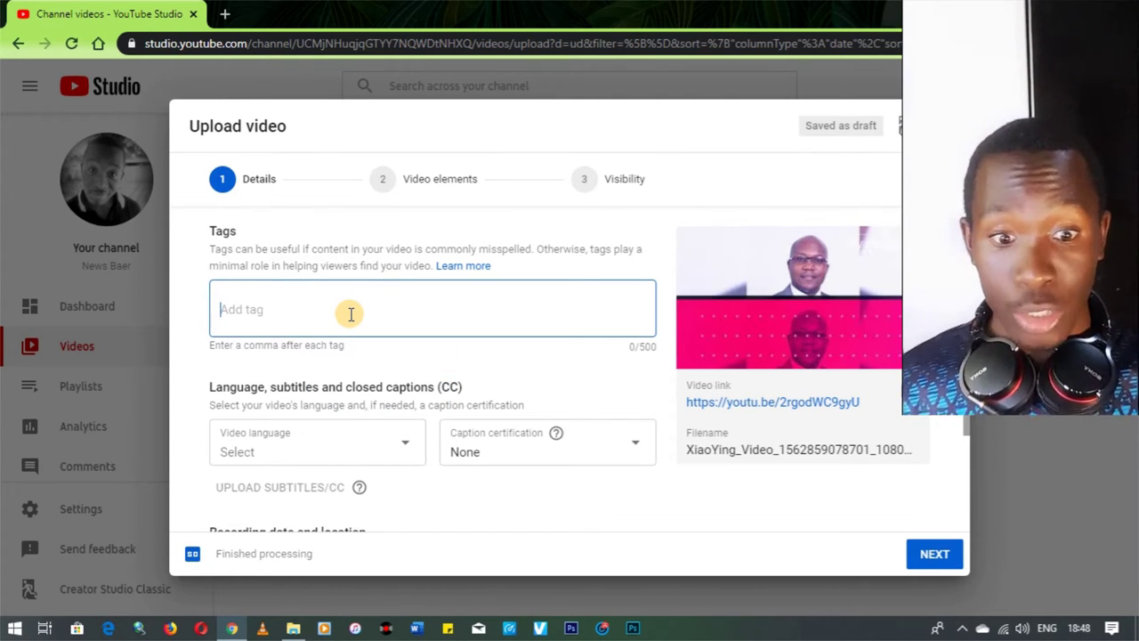
{"action": "scroll", "coordinate": [383, 365], "scroll_direction": "down", "scroll_amount": 3}
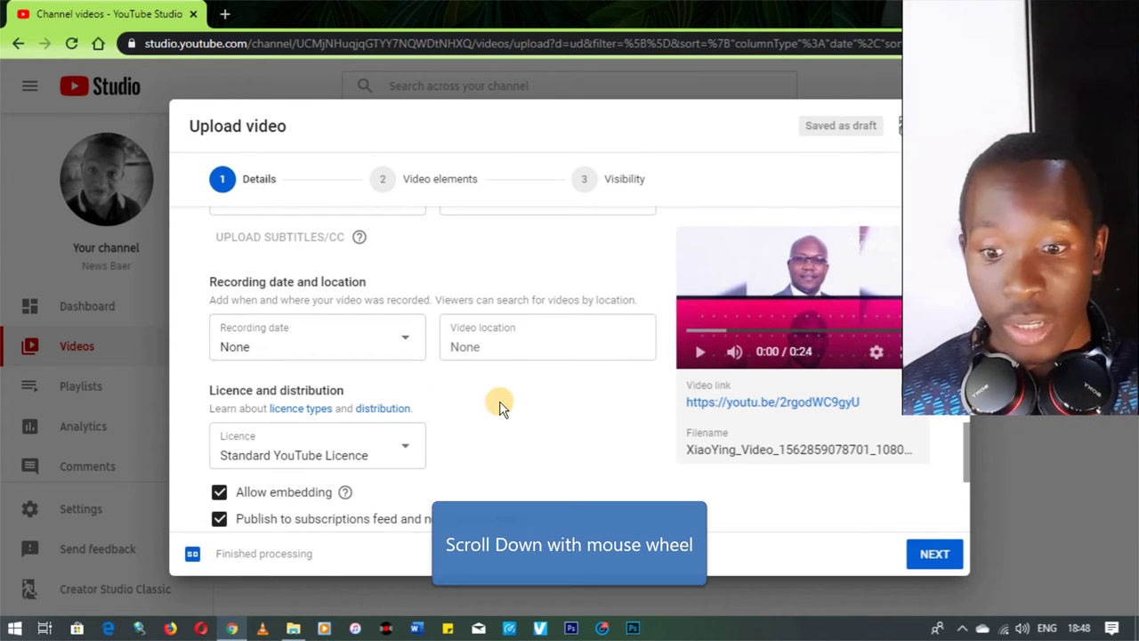
{"action": "scroll", "coordinate": [500, 402], "scroll_direction": "down", "scroll_amount": 3}
{"action": "scroll", "coordinate": [500, 402], "scroll_direction": "up", "scroll_amount": 2}
{"action": "scroll", "coordinate": [500, 405], "scroll_direction": "down", "scroll_amount": 2}
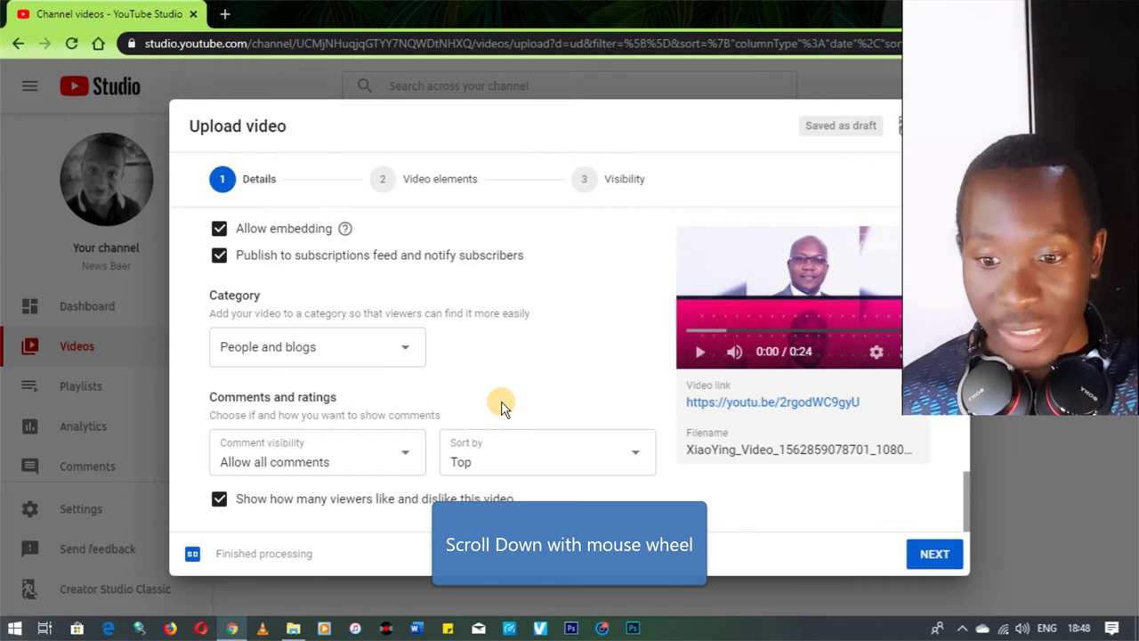
{"action": "left_click", "coordinate": [405, 354]}
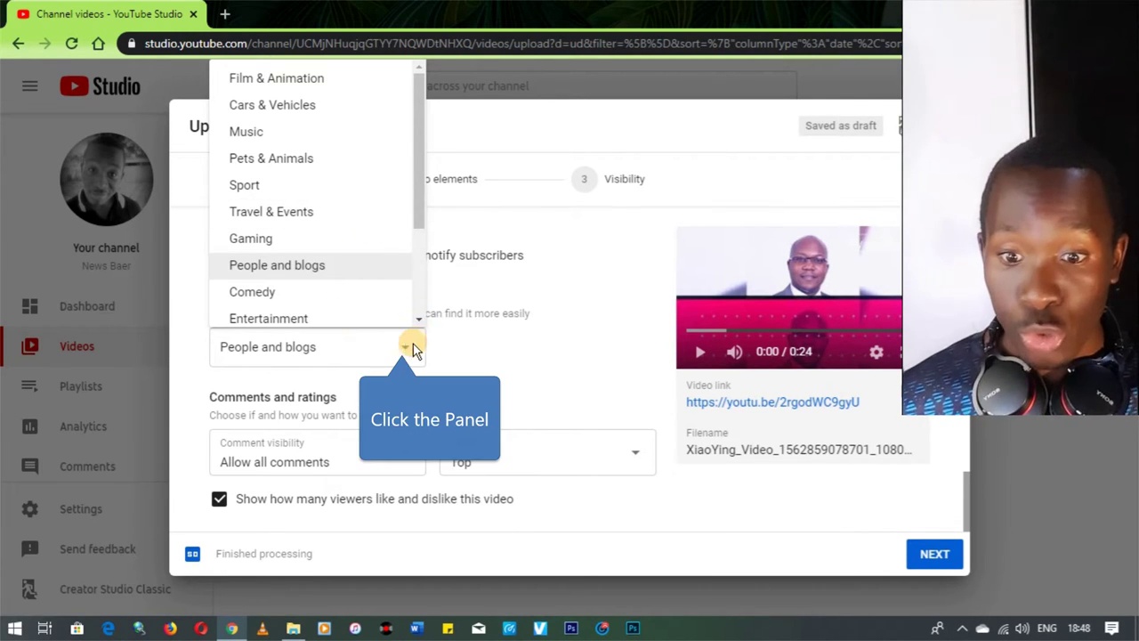
{"action": "left_click", "coordinate": [415, 347]}
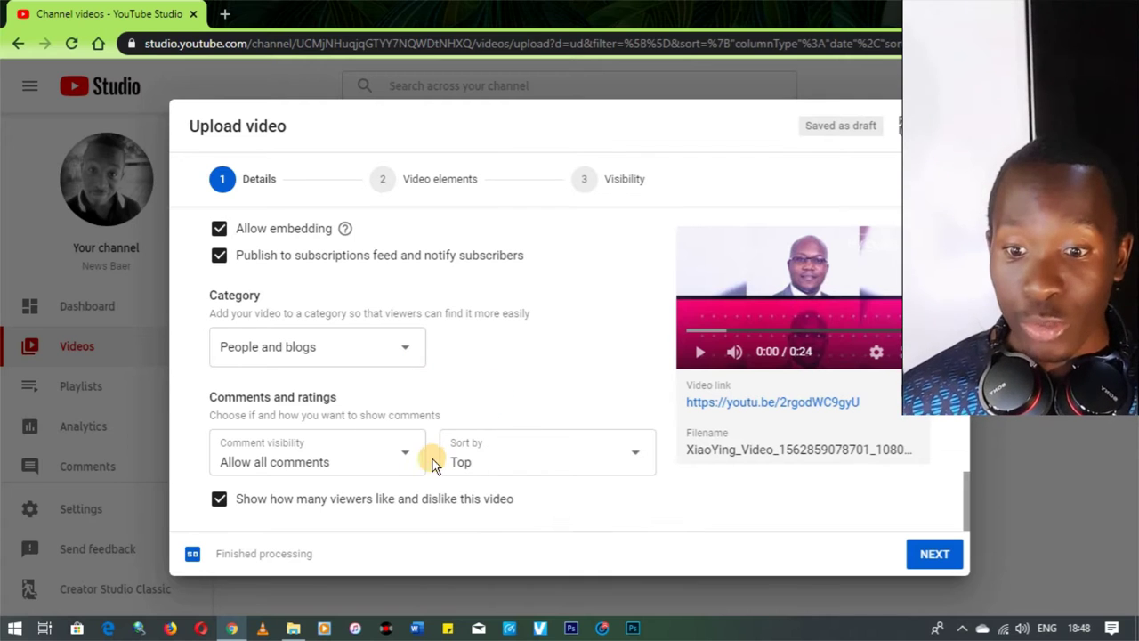
{"action": "left_click", "coordinate": [414, 460]}
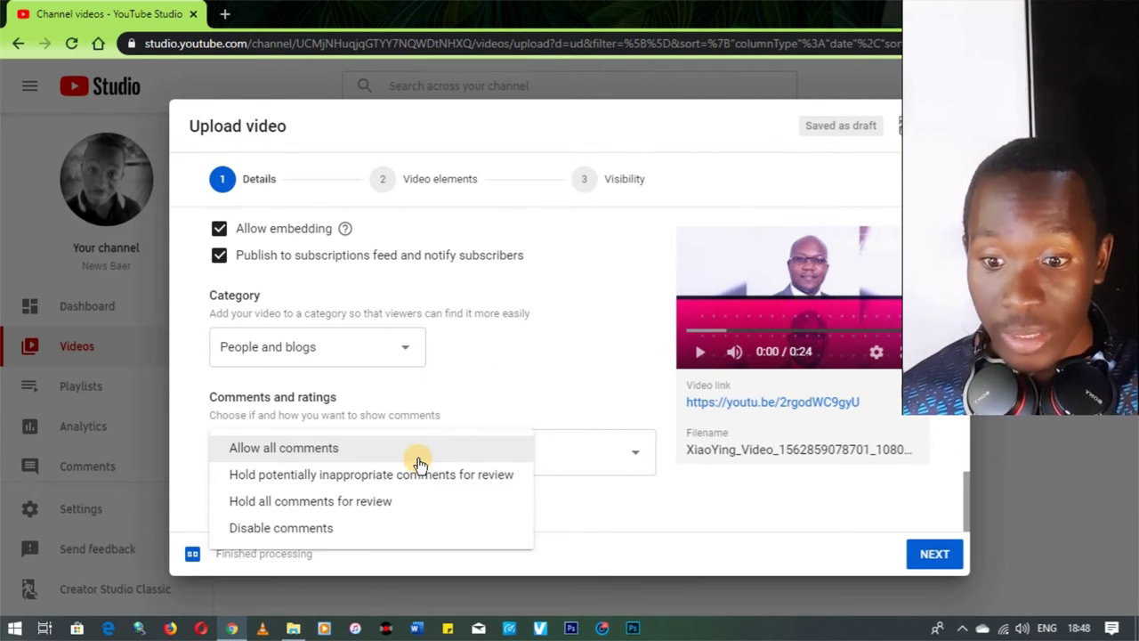
{"action": "left_click", "coordinate": [477, 406]}
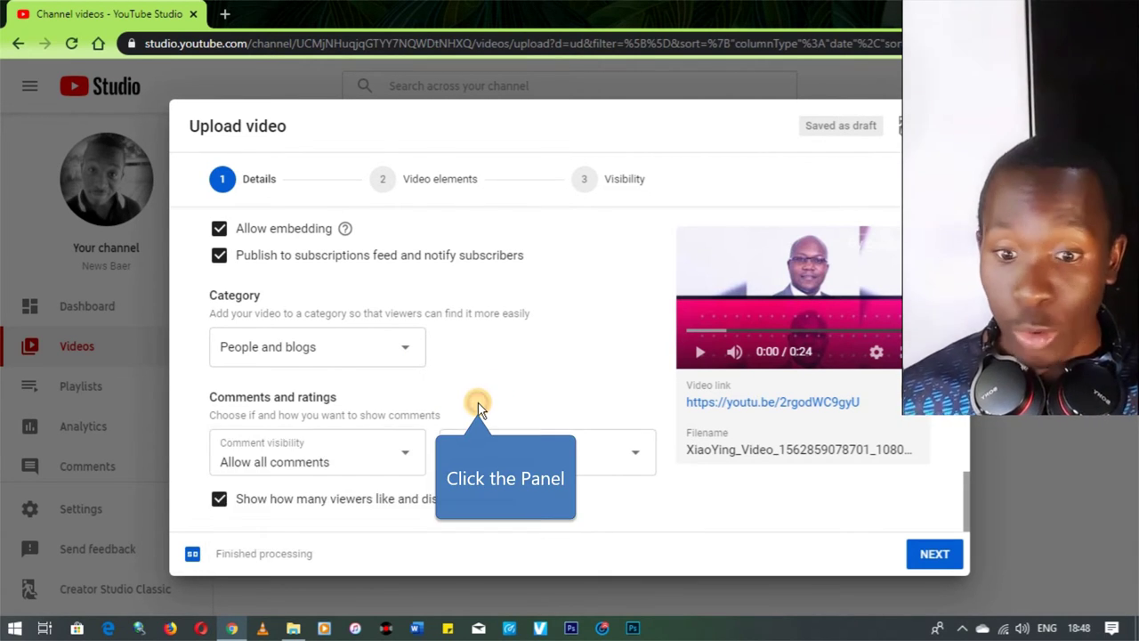
{"action": "left_click", "coordinate": [563, 455]}
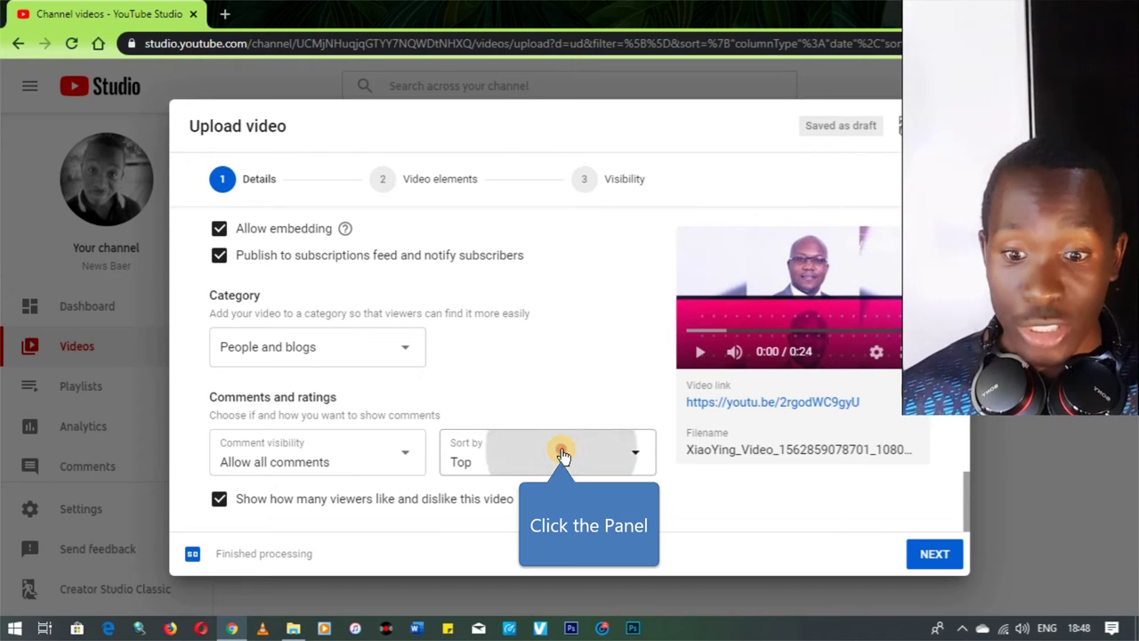
{"action": "left_click", "coordinate": [567, 385]}
{"action": "scroll", "coordinate": [494, 411], "scroll_direction": "up", "scroll_amount": 10}
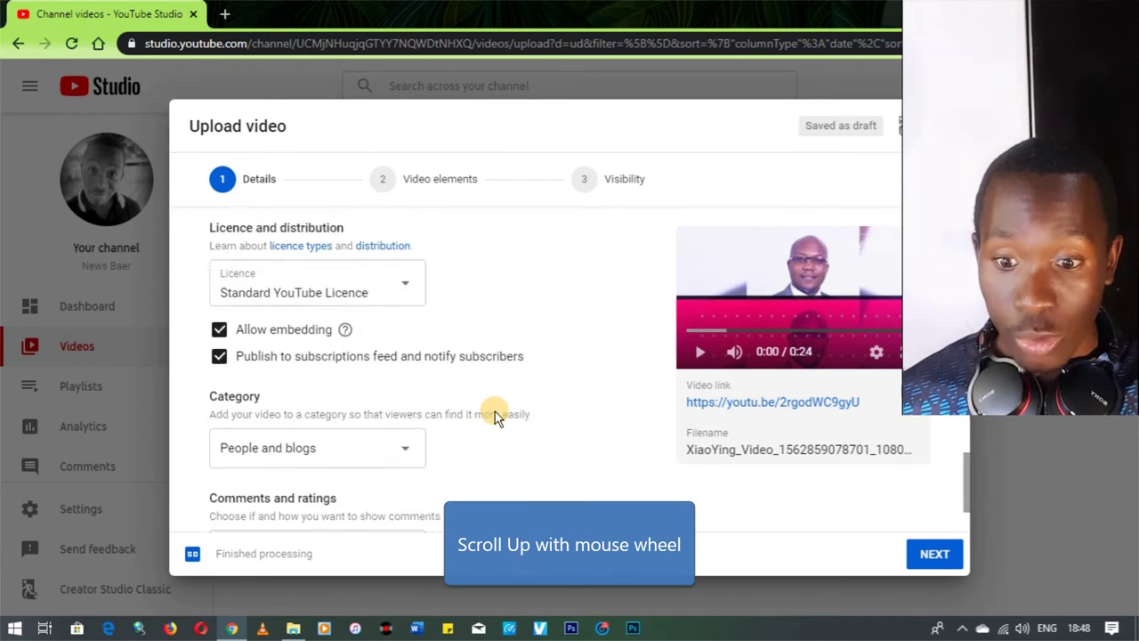
Try out the auto-generated thumbnails, including the pink one.
{"action": "scroll", "coordinate": [495, 411], "scroll_direction": "up", "scroll_amount": 3}
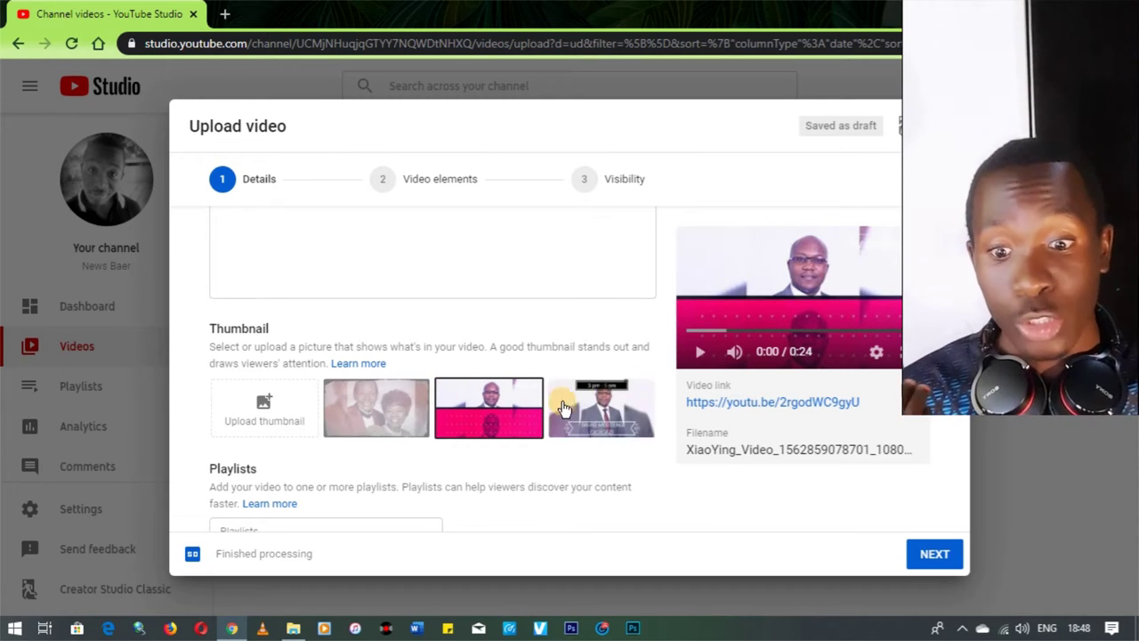
{"action": "left_click", "coordinate": [598, 409]}
{"action": "left_click", "coordinate": [513, 410]}
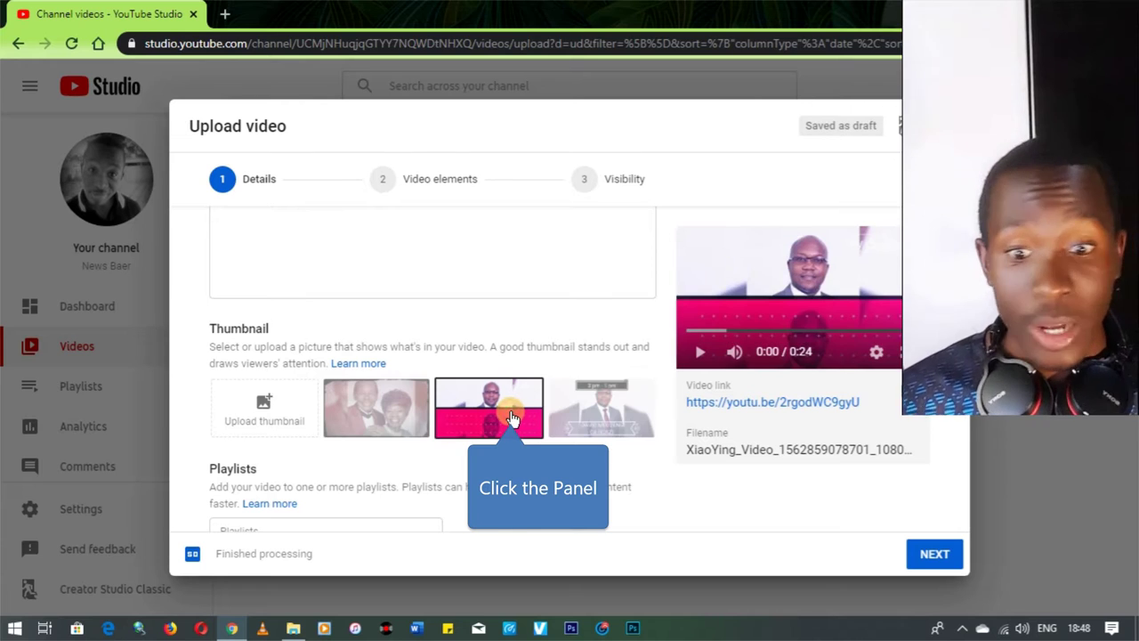
{"action": "left_click", "coordinate": [396, 411]}
{"action": "left_click", "coordinate": [449, 411]}
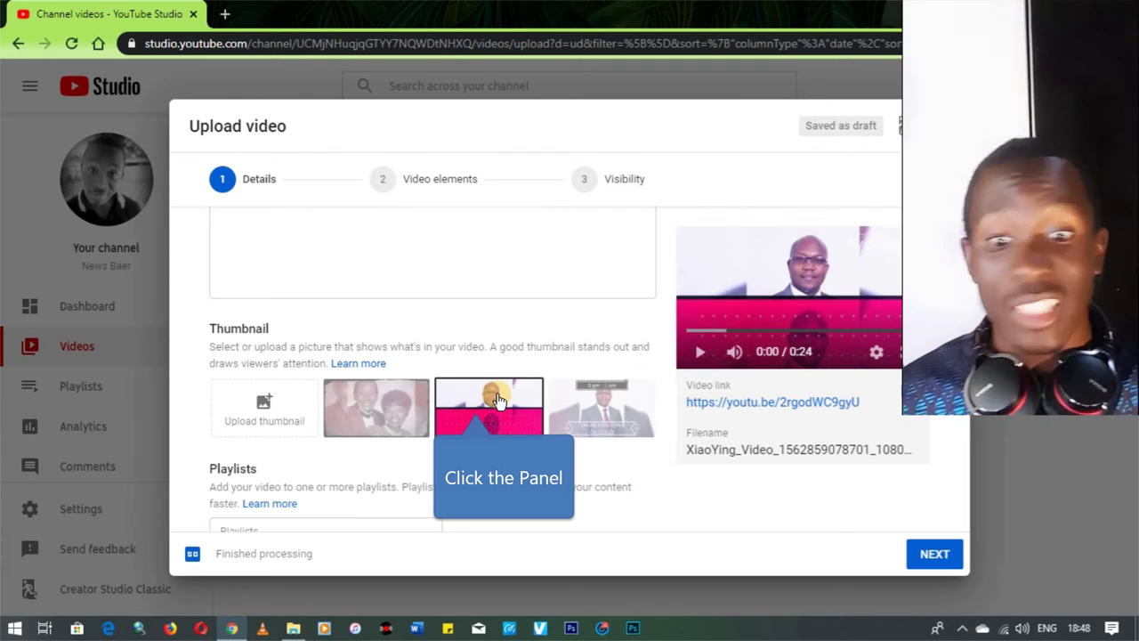
Upload 1440x620.jpg as a custom thumbnail, then select the pink speaker frame.
{"action": "mouse_move", "coordinate": [304, 396]}
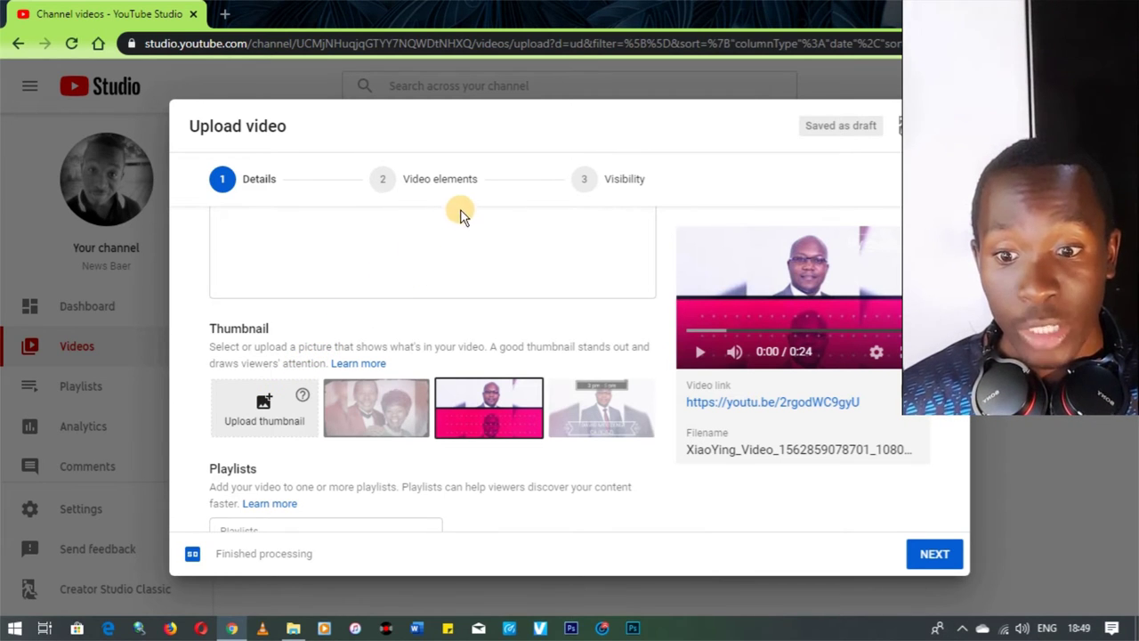
{"action": "double_click", "coordinate": [392, 294]}
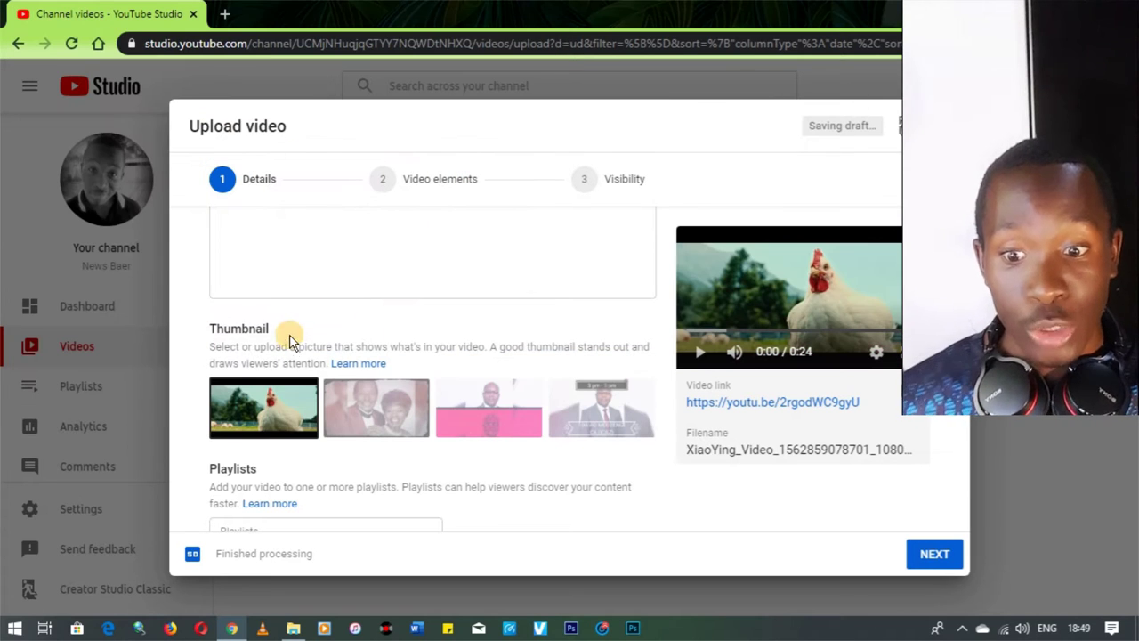
{"action": "left_click", "coordinate": [513, 395]}
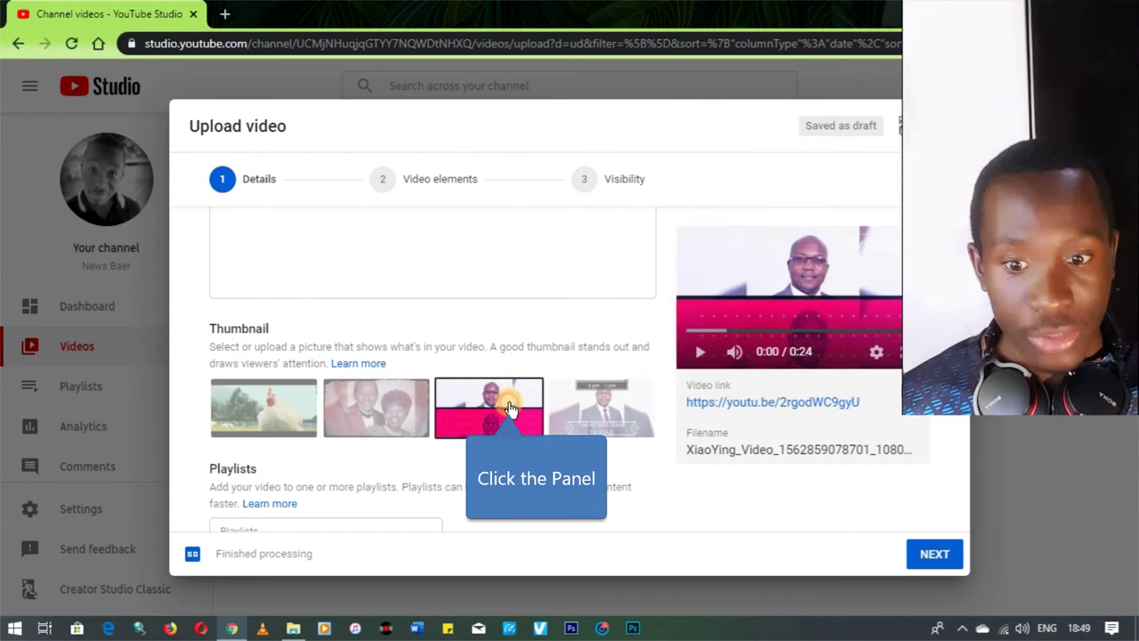
{"action": "scroll", "coordinate": [419, 237], "scroll_direction": "up", "scroll_amount": 2}
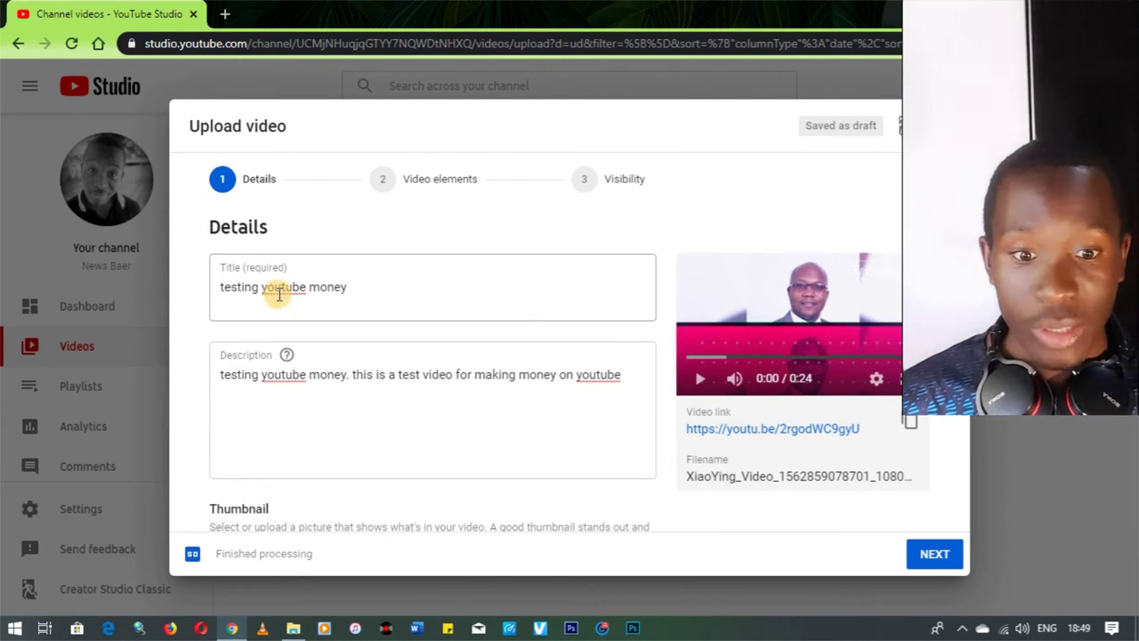
Review the 'testing youtube money' title and description, then continue to Video elements.
{"action": "left_click", "coordinate": [223, 288]}
{"action": "left_click", "coordinate": [522, 278]}
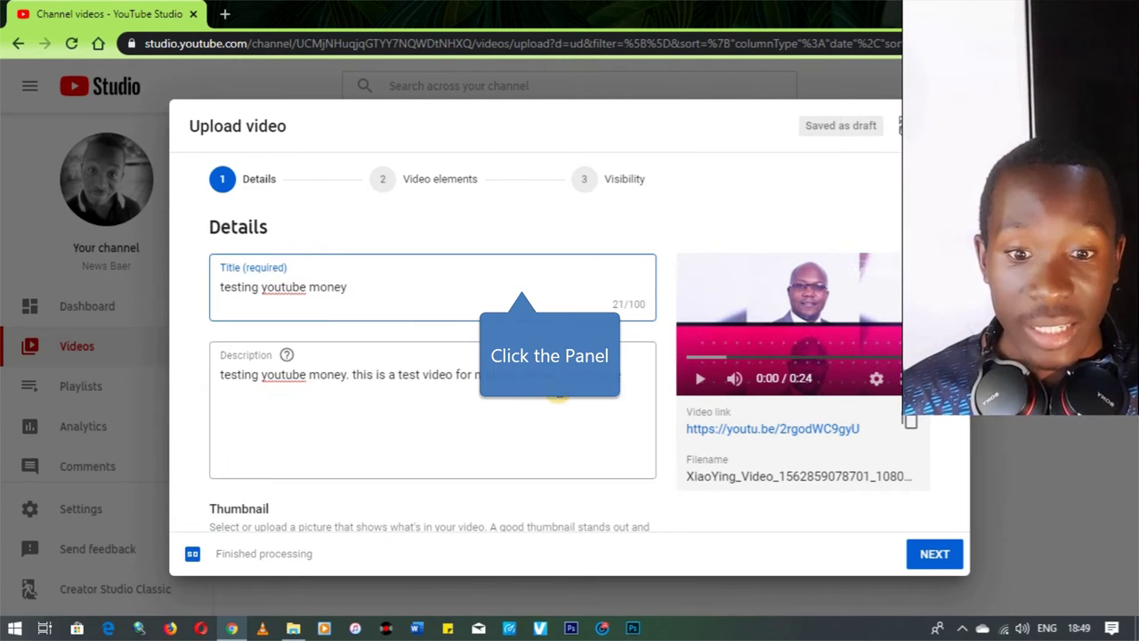
{"action": "left_click", "coordinate": [558, 400]}
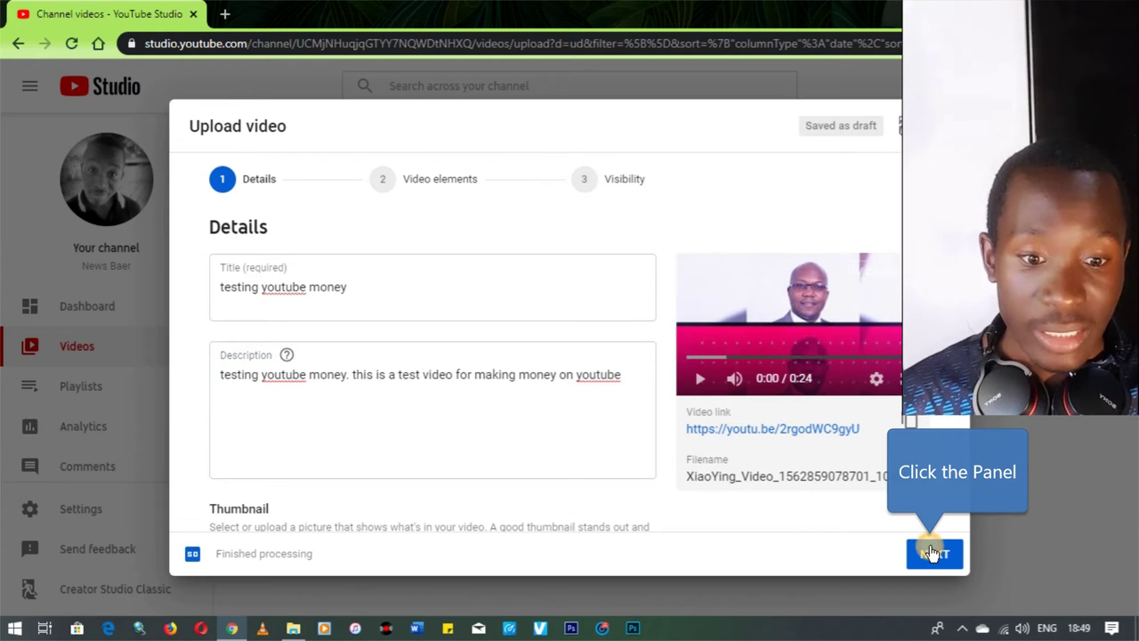
{"action": "left_click", "coordinate": [933, 550]}
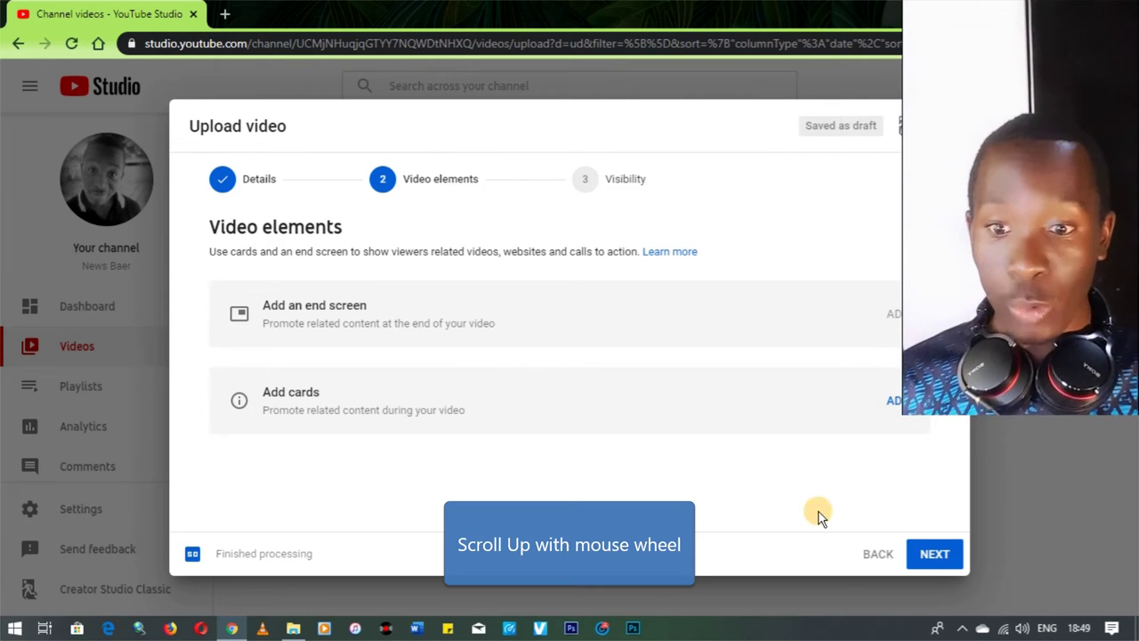
Skip Video elements, adding no end screen or cards, and continue to Visibility.
{"action": "left_click", "coordinate": [939, 554]}
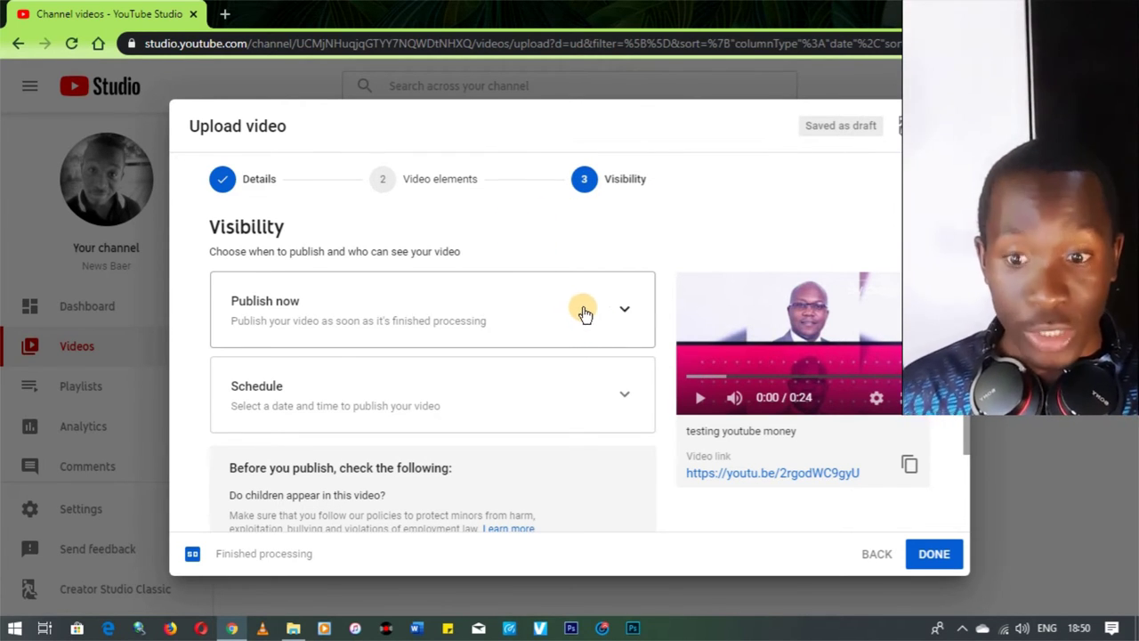
Under Publish now, choose Public and tick Set as instant Premiere.
{"action": "left_click", "coordinate": [621, 307]}
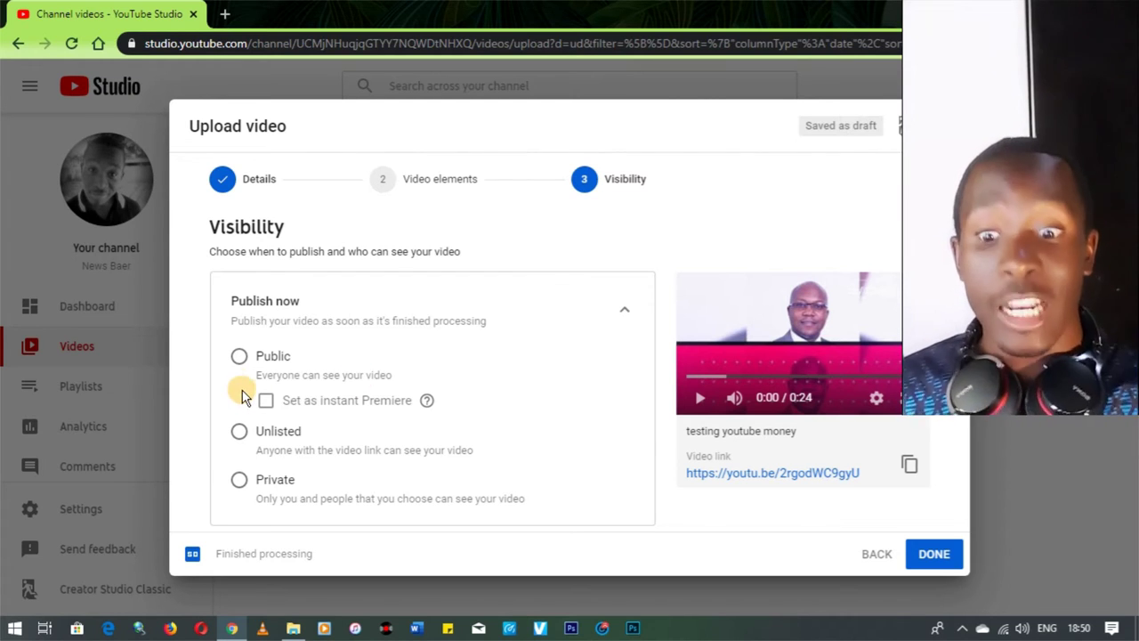
{"action": "left_click", "coordinate": [238, 356]}
{"action": "left_click", "coordinate": [267, 401]}
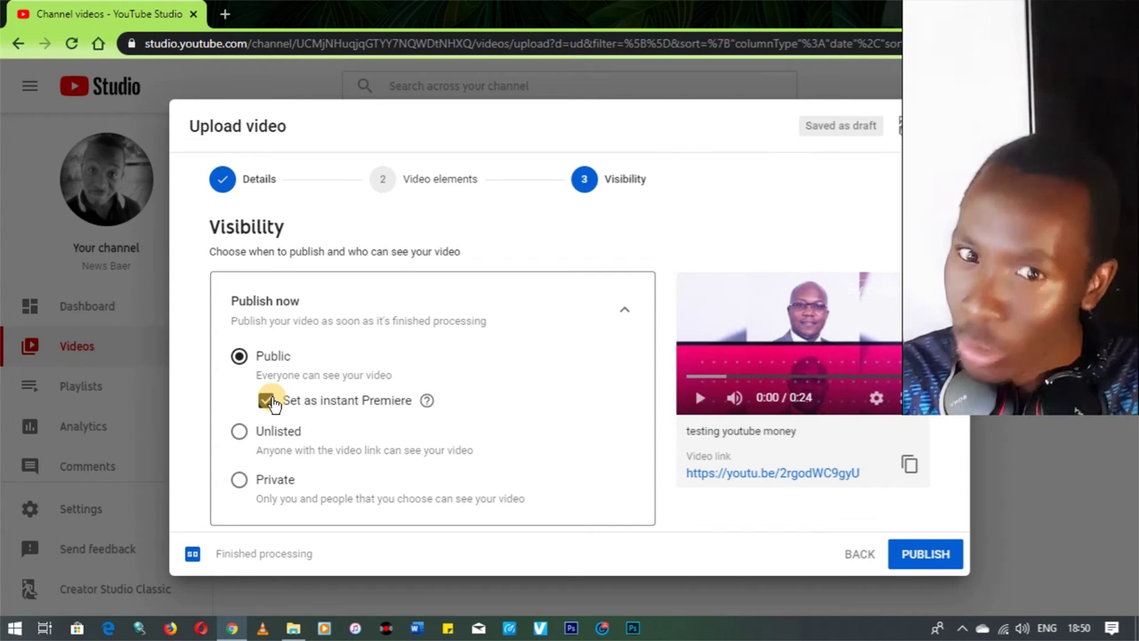
{"action": "left_click", "coordinate": [623, 309]}
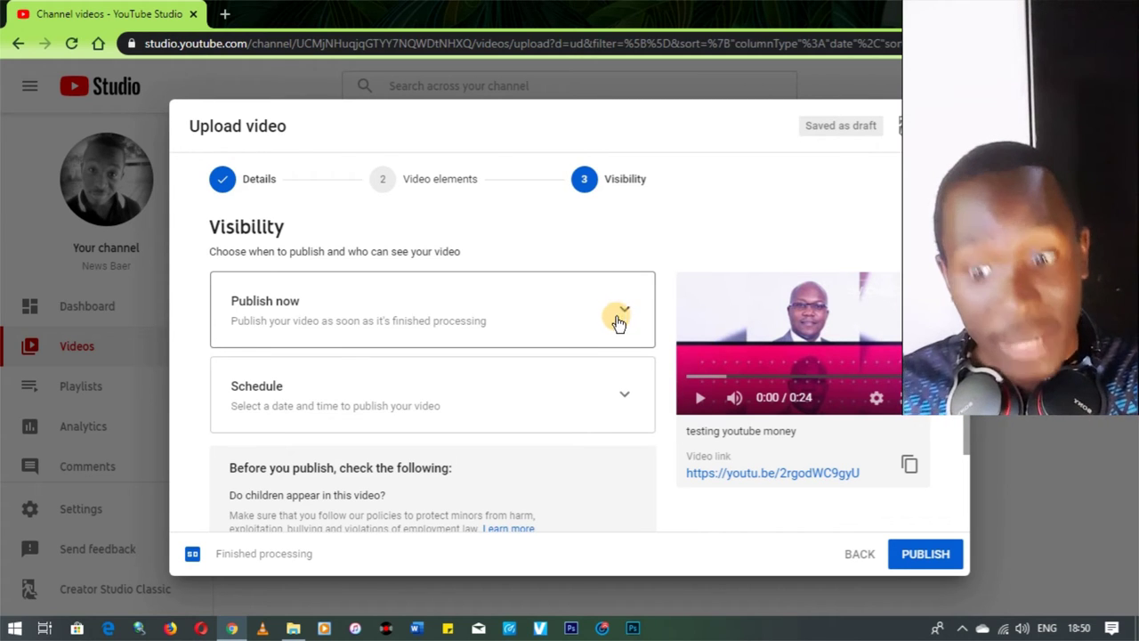
Look over the Schedule options, leaving the publish time at 00:00.
{"action": "left_click", "coordinate": [628, 394]}
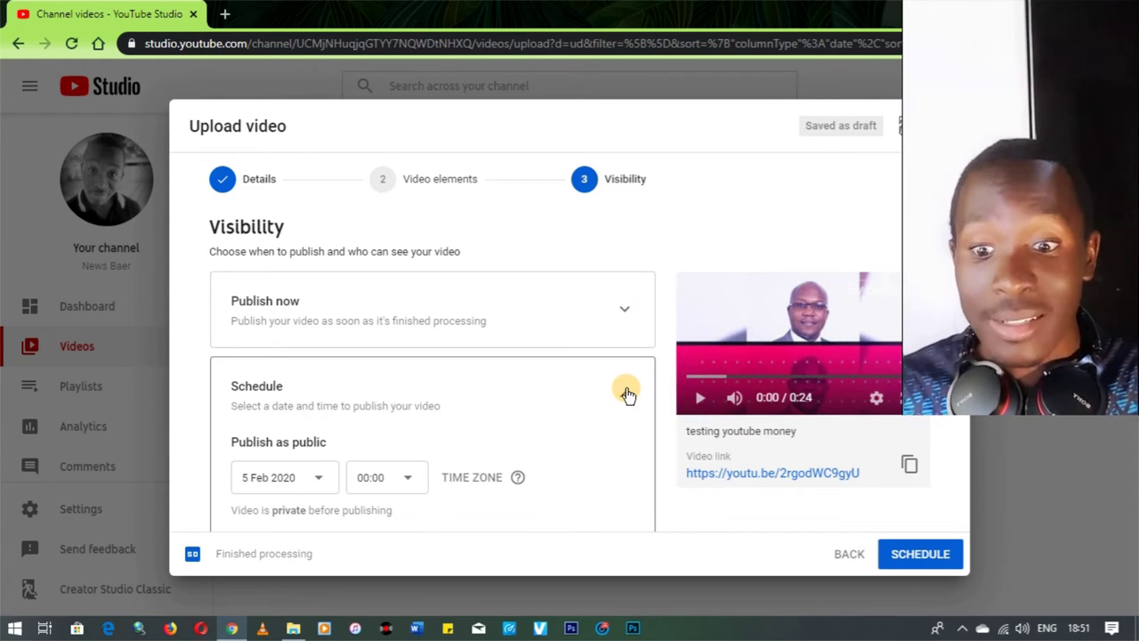
{"action": "scroll", "coordinate": [623, 395], "scroll_direction": "down", "scroll_amount": 1}
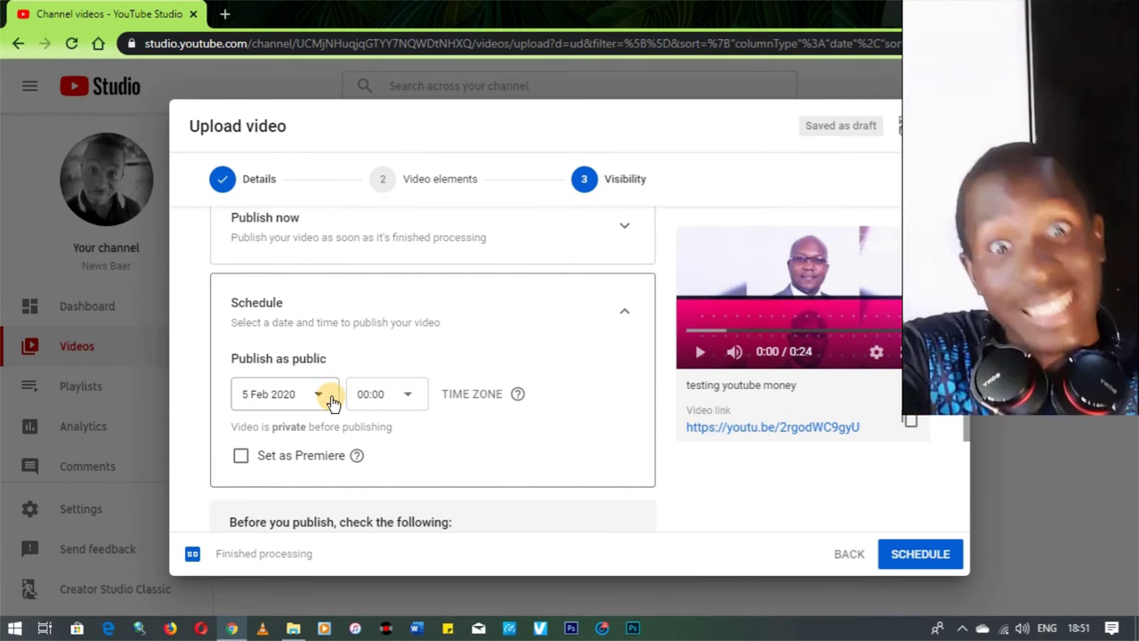
{"action": "left_click", "coordinate": [410, 398]}
{"action": "left_click", "coordinate": [523, 334]}
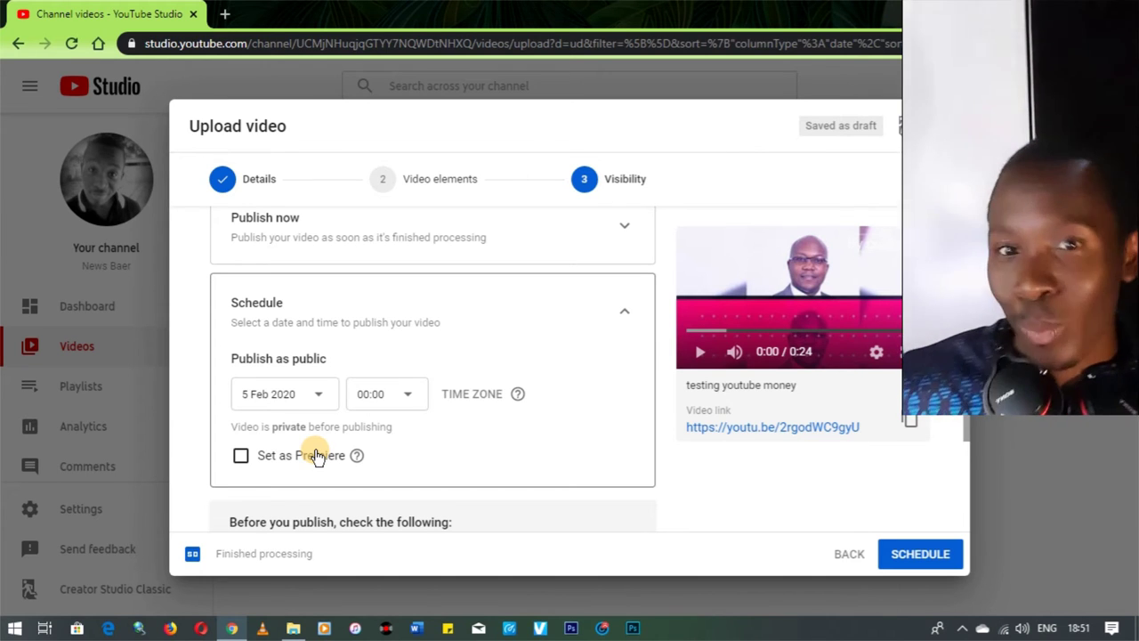
{"action": "scroll", "coordinate": [315, 456], "scroll_direction": "down", "scroll_amount": 1}
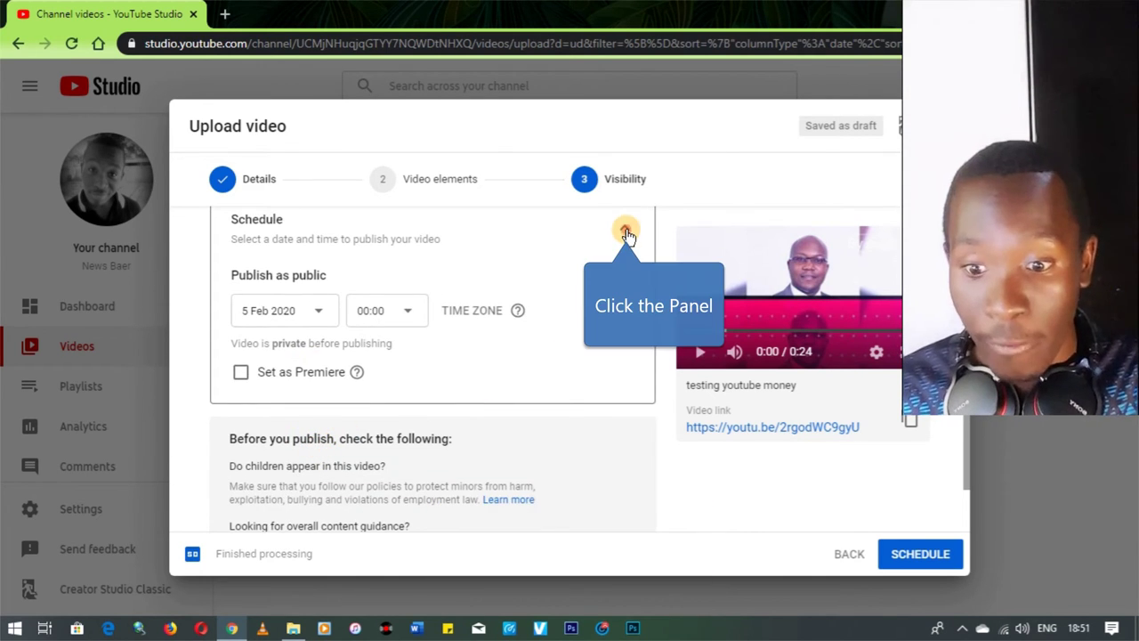
{"action": "left_click", "coordinate": [623, 226]}
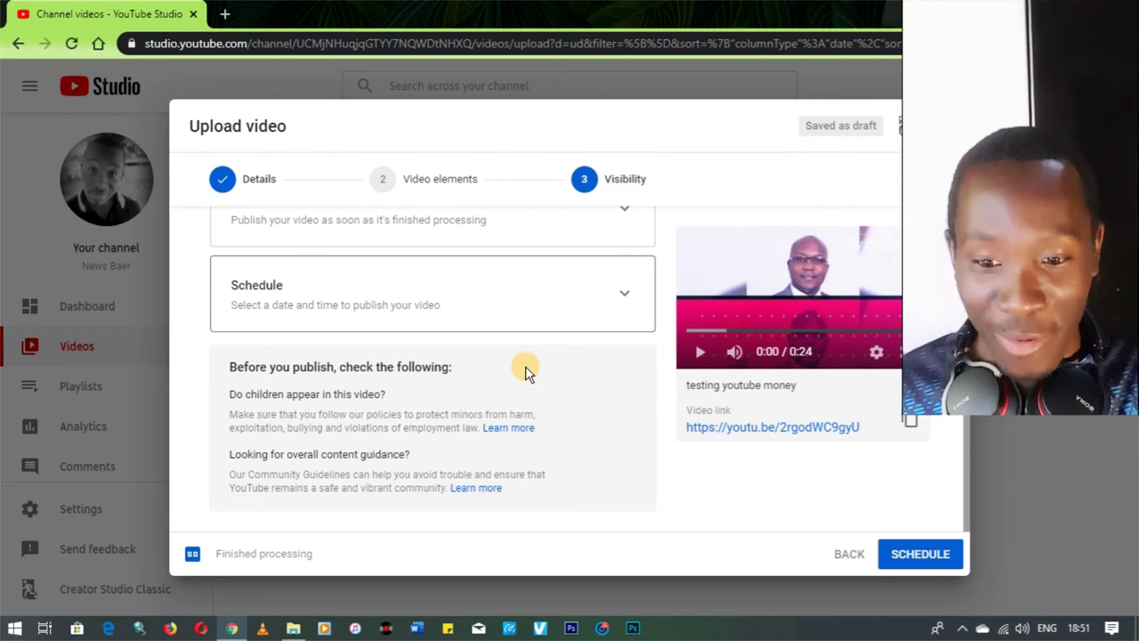
Close the upload dialog without publishing, keeping 'testing youtube money' as a draft.
{"action": "scroll", "coordinate": [614, 405], "scroll_direction": "up", "scroll_amount": 3}
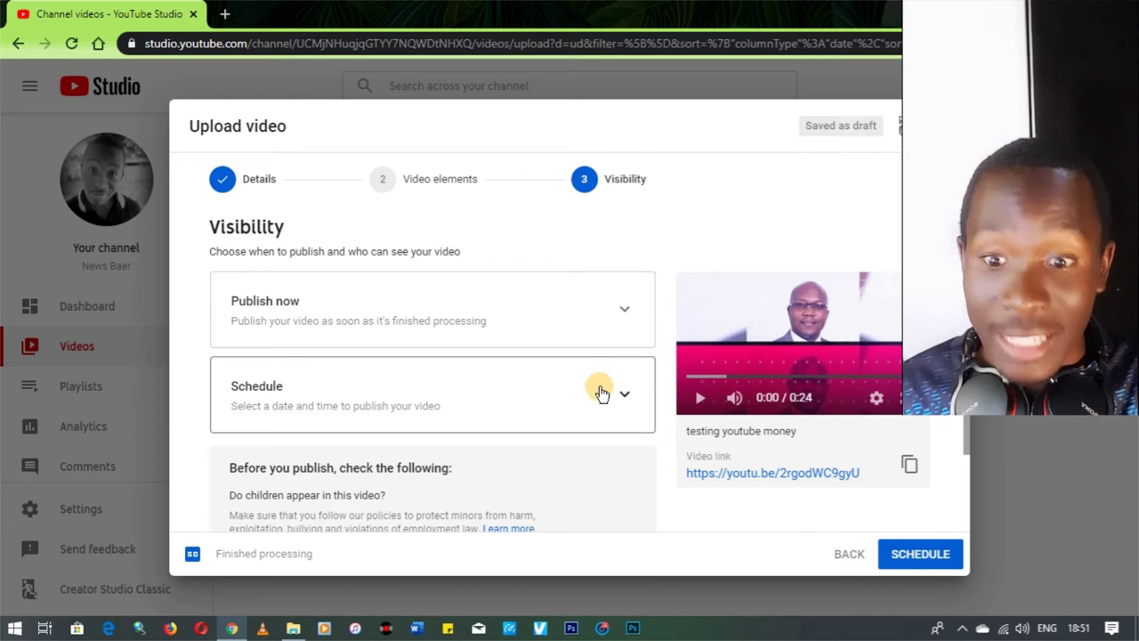
{"action": "left_click", "coordinate": [626, 312]}
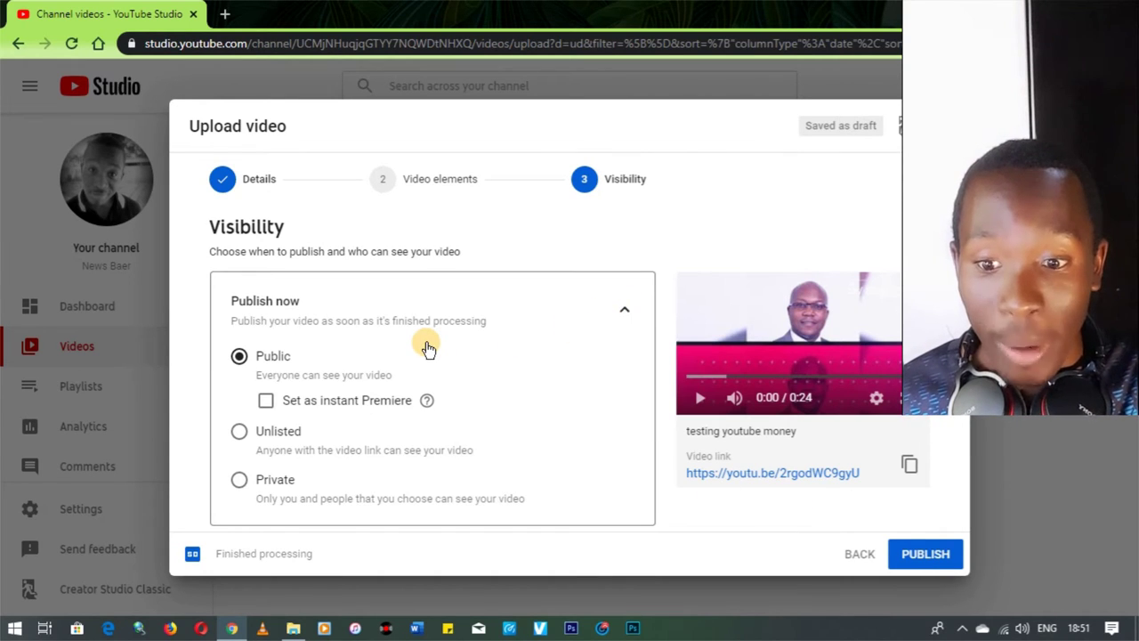
{"action": "left_click", "coordinate": [620, 307]}
{"action": "left_click", "coordinate": [572, 384]}
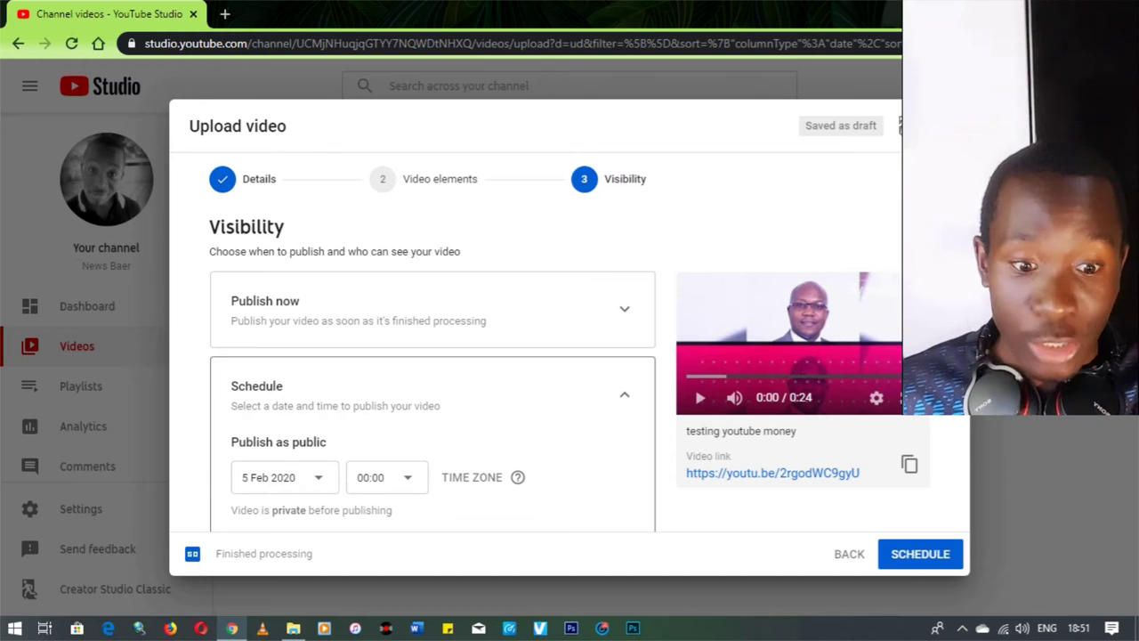
{"action": "left_click", "coordinate": [900, 126]}
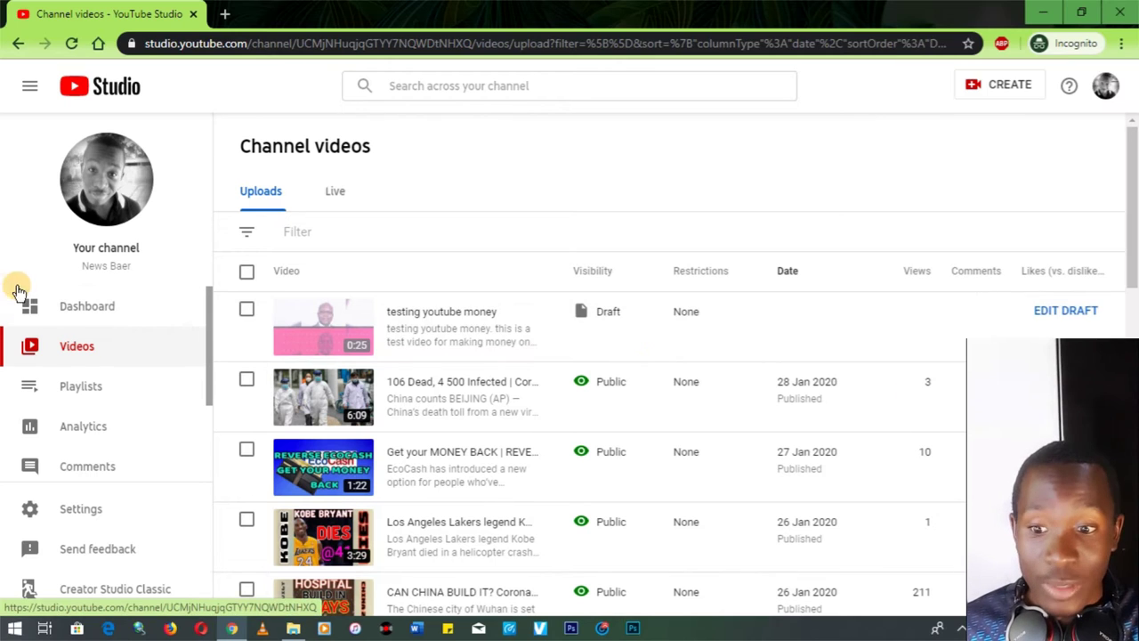
Select the 'testing youtube money' draft and delete it forever from More actions.
{"action": "left_click", "coordinate": [249, 309]}
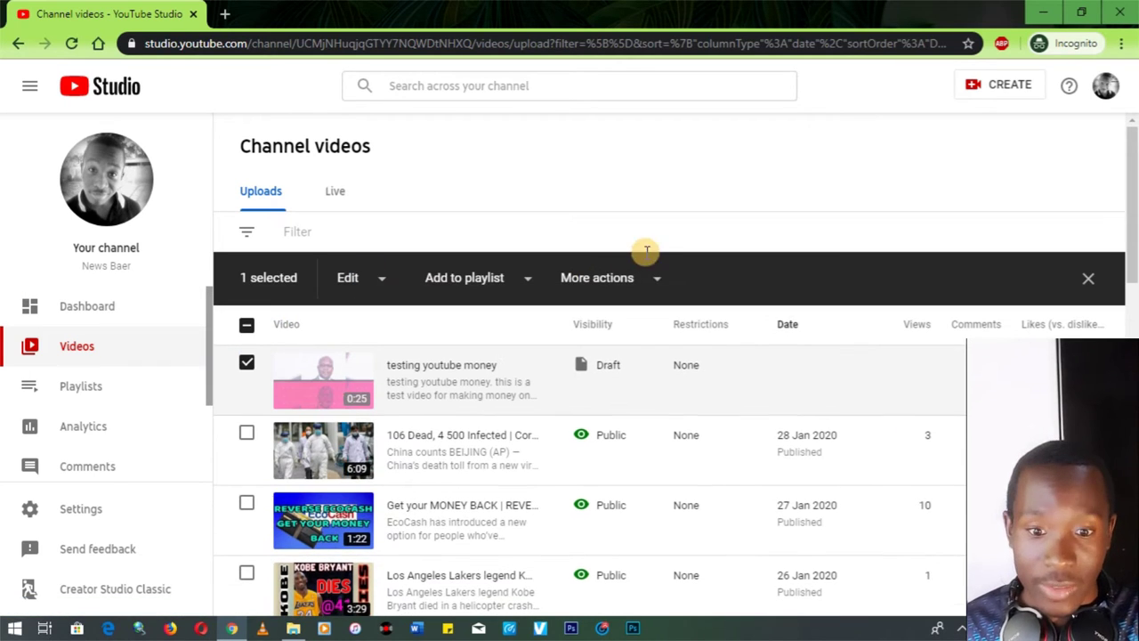
{"action": "left_click", "coordinate": [652, 278]}
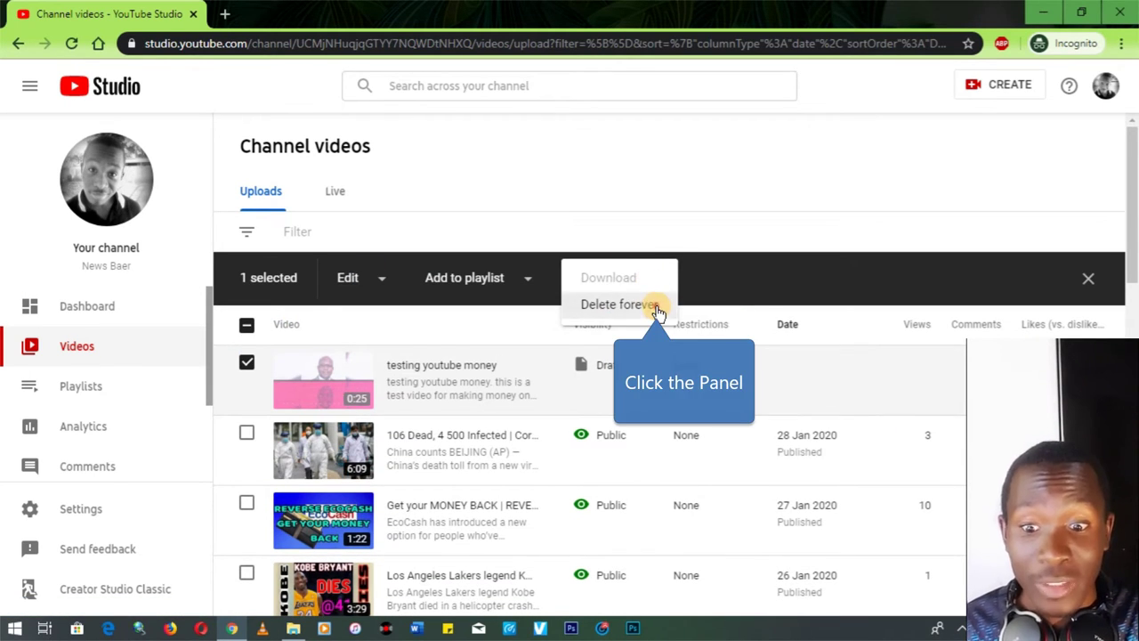
{"action": "left_click", "coordinate": [654, 305]}
{"action": "left_click", "coordinate": [750, 392]}
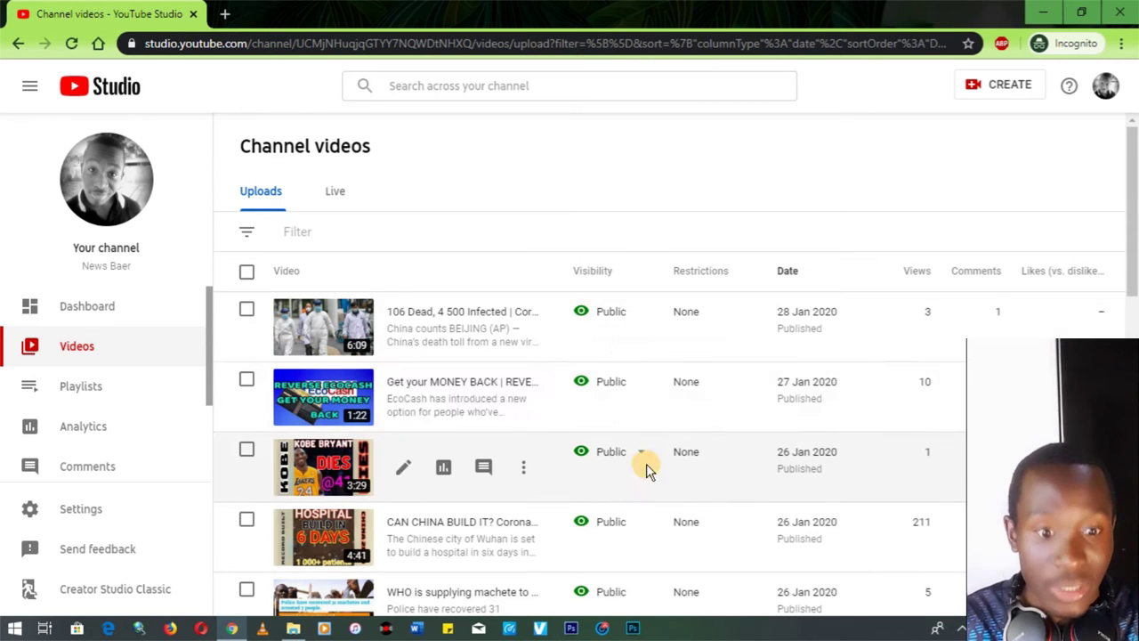
Check the empty Live tab, return to Uploads, and open the CREATE menu.
{"action": "mouse_move", "coordinate": [610, 267]}
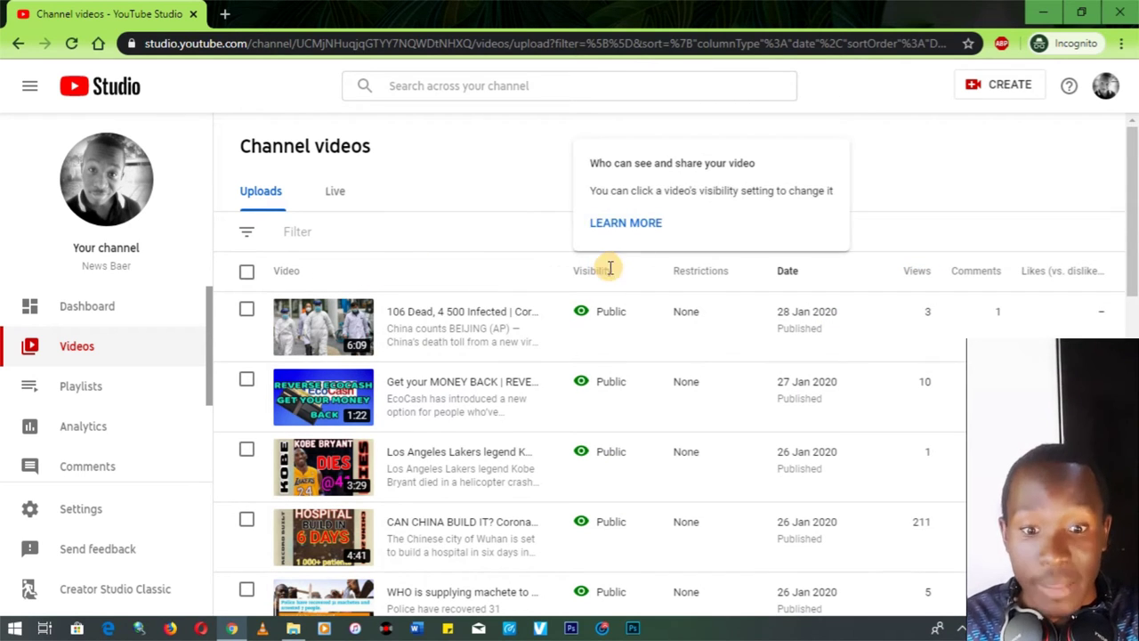
{"action": "mouse_move", "coordinate": [698, 273]}
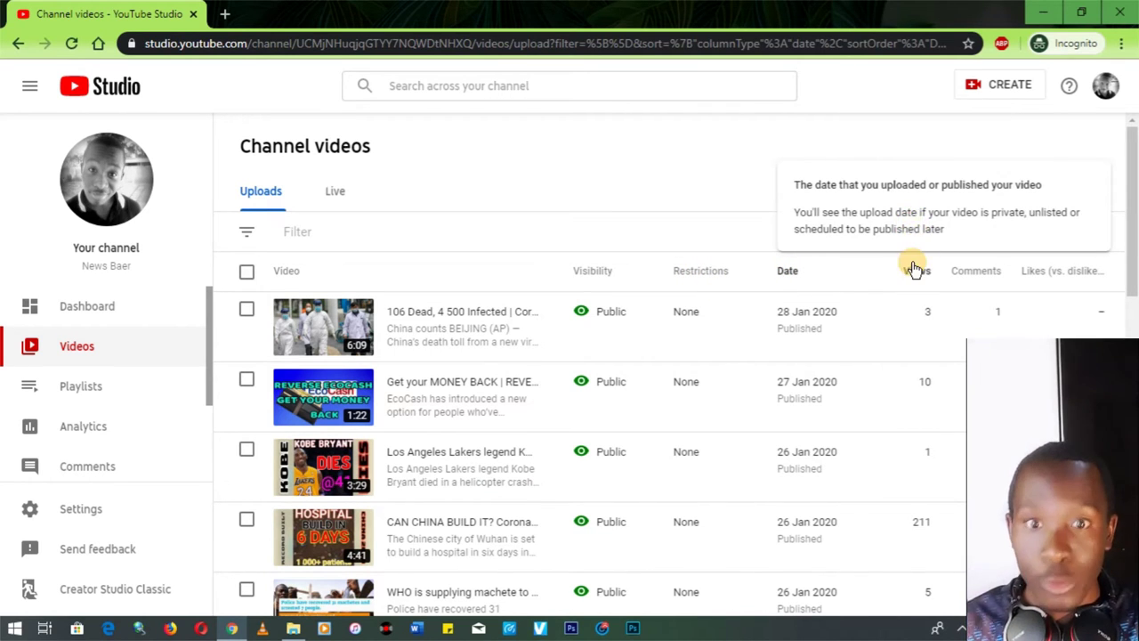
{"action": "mouse_move", "coordinate": [1058, 276]}
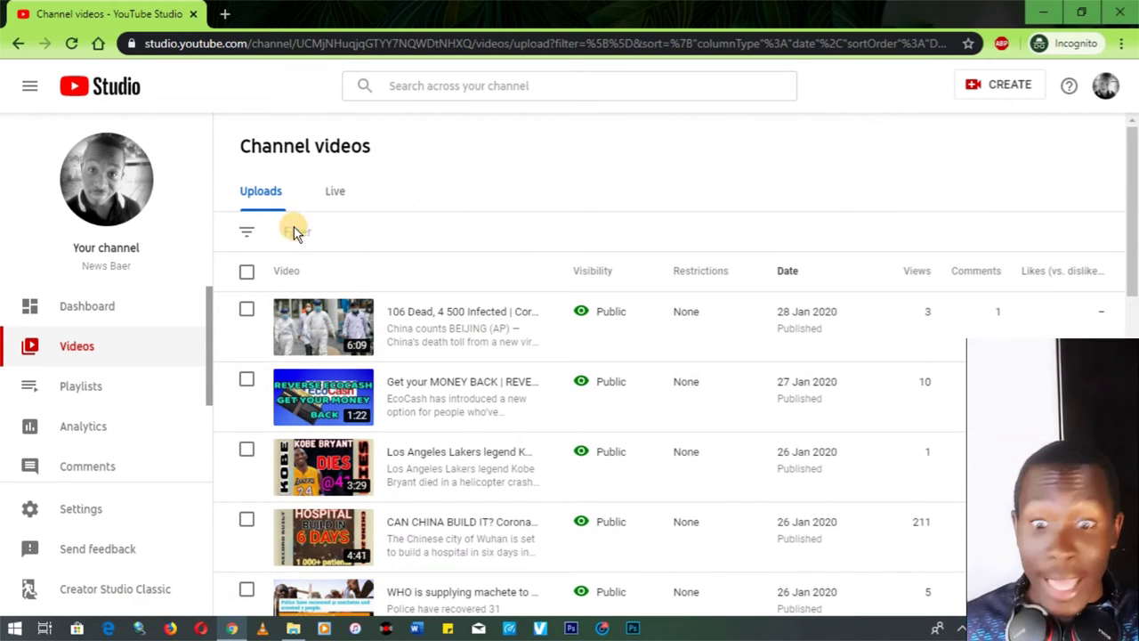
{"action": "mouse_move", "coordinate": [700, 290]}
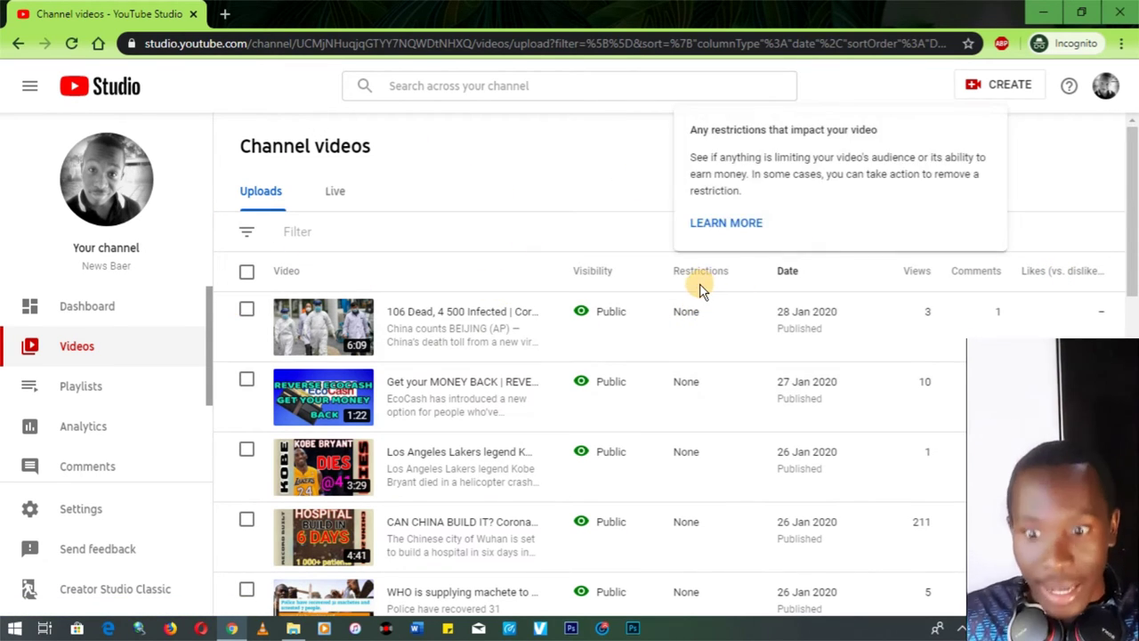
{"action": "left_click", "coordinate": [339, 192]}
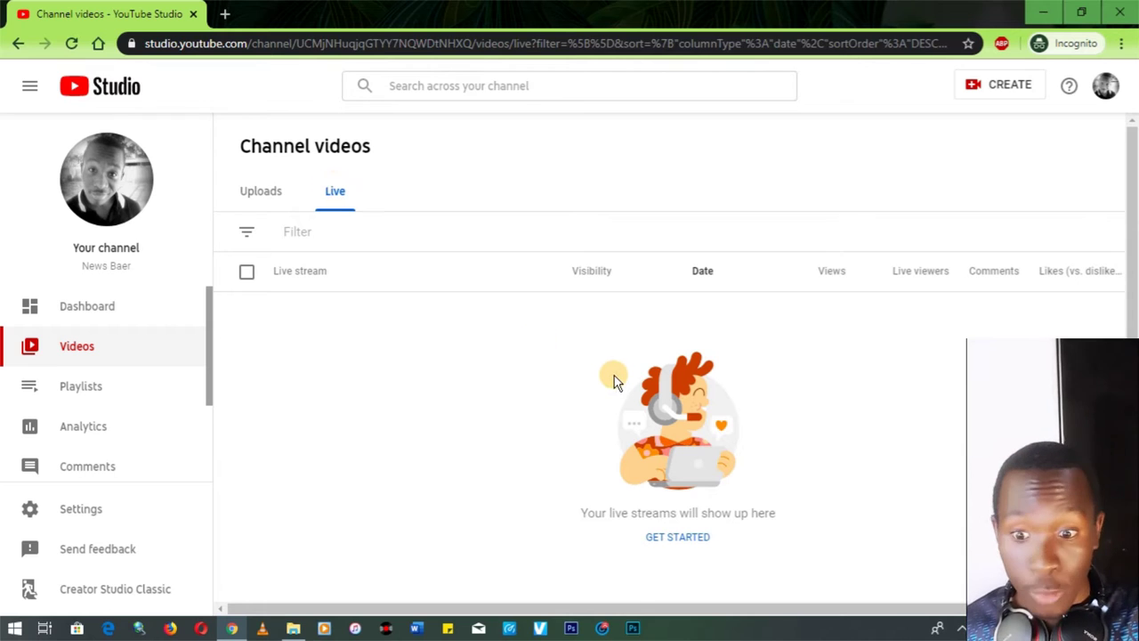
{"action": "left_click", "coordinate": [268, 196]}
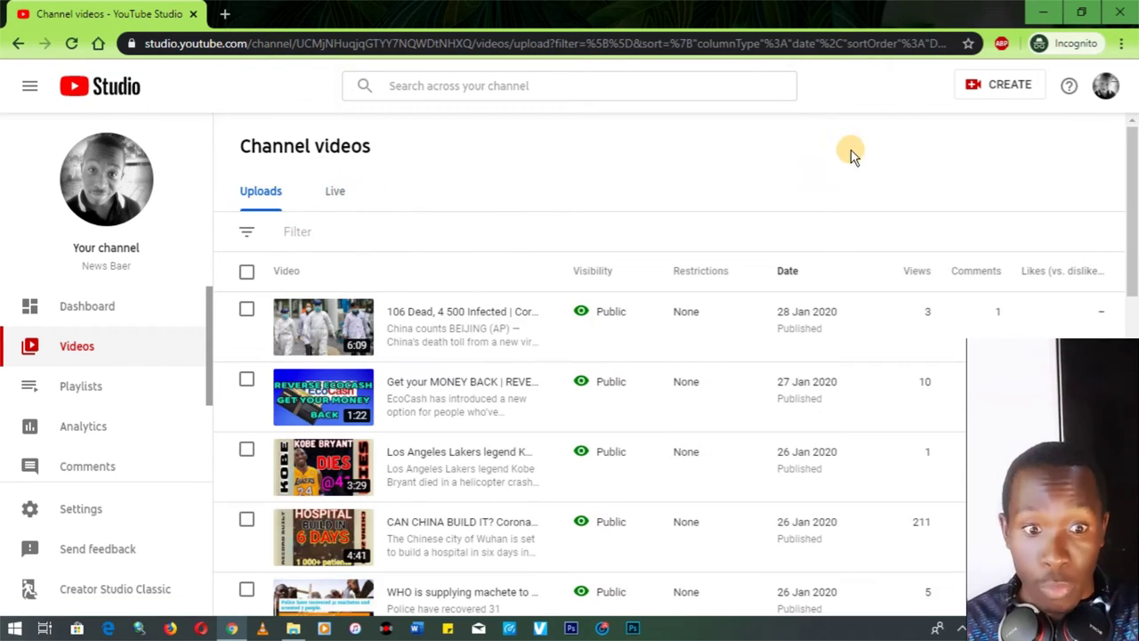
{"action": "left_click", "coordinate": [985, 89]}
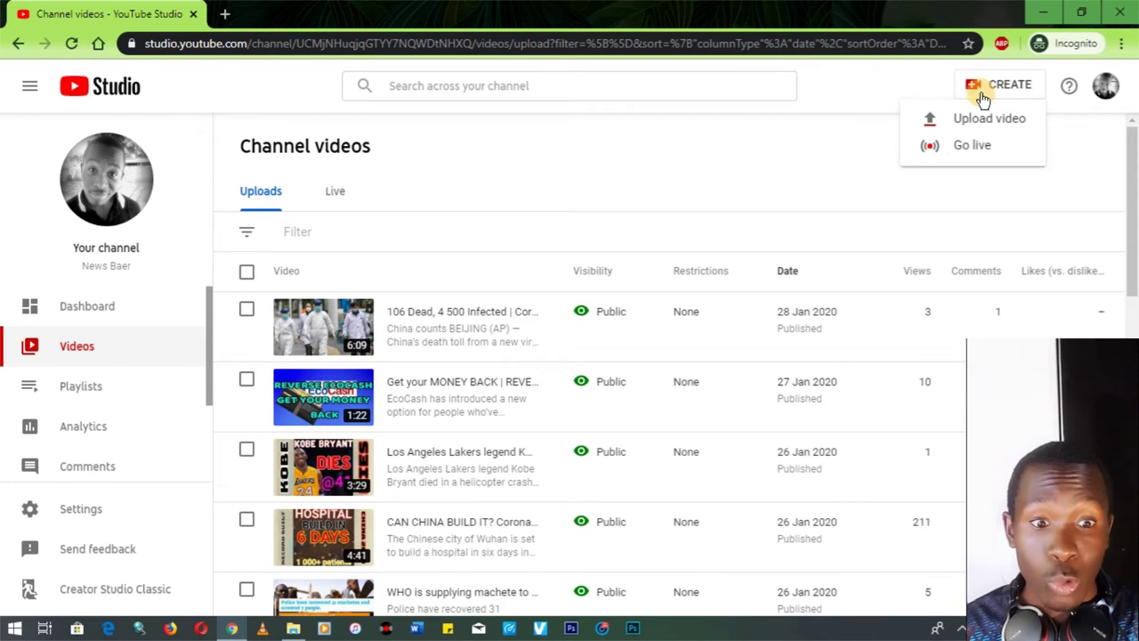
Try Go live, see the 24-hour activation notice, go back, and open the profile menu.
{"action": "left_click", "coordinate": [965, 147]}
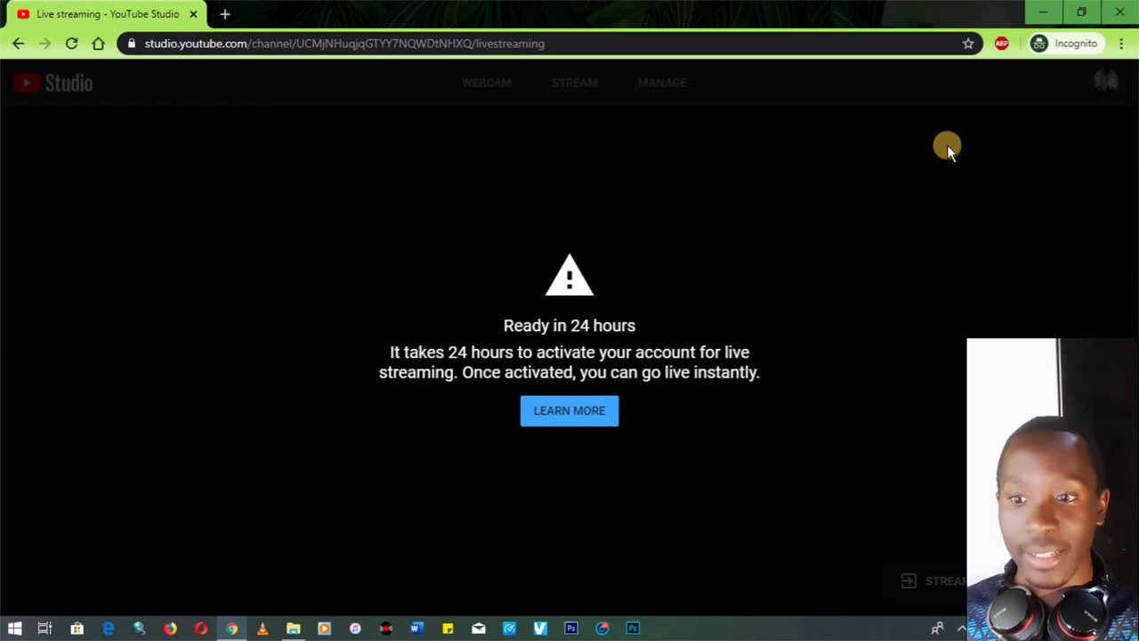
{"action": "left_click", "coordinate": [19, 44]}
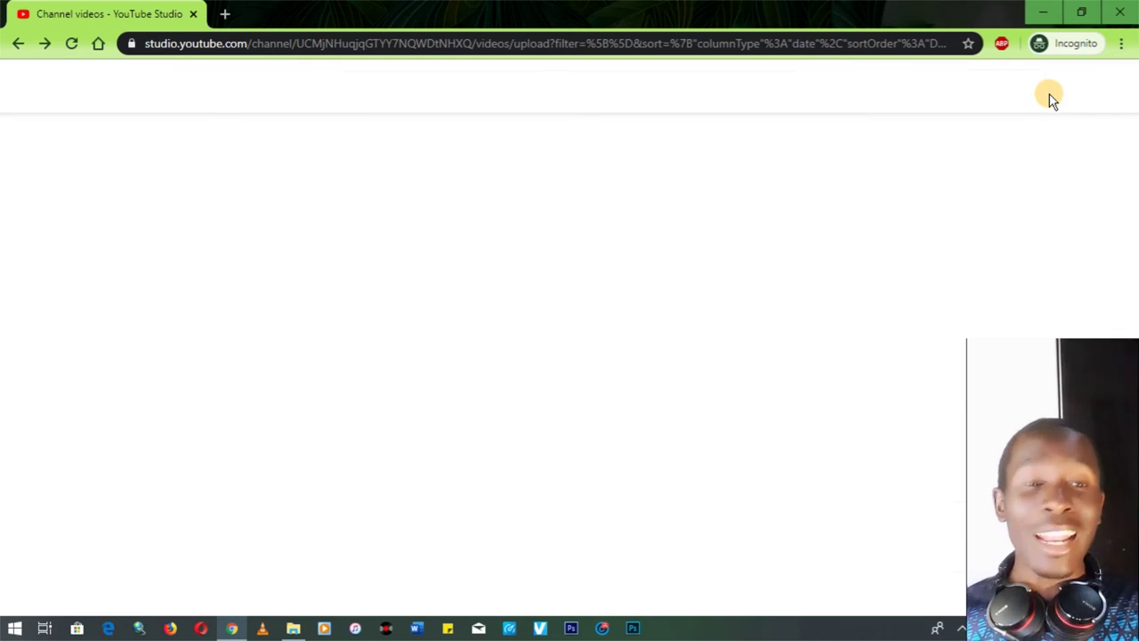
{"action": "left_click", "coordinate": [1110, 87]}
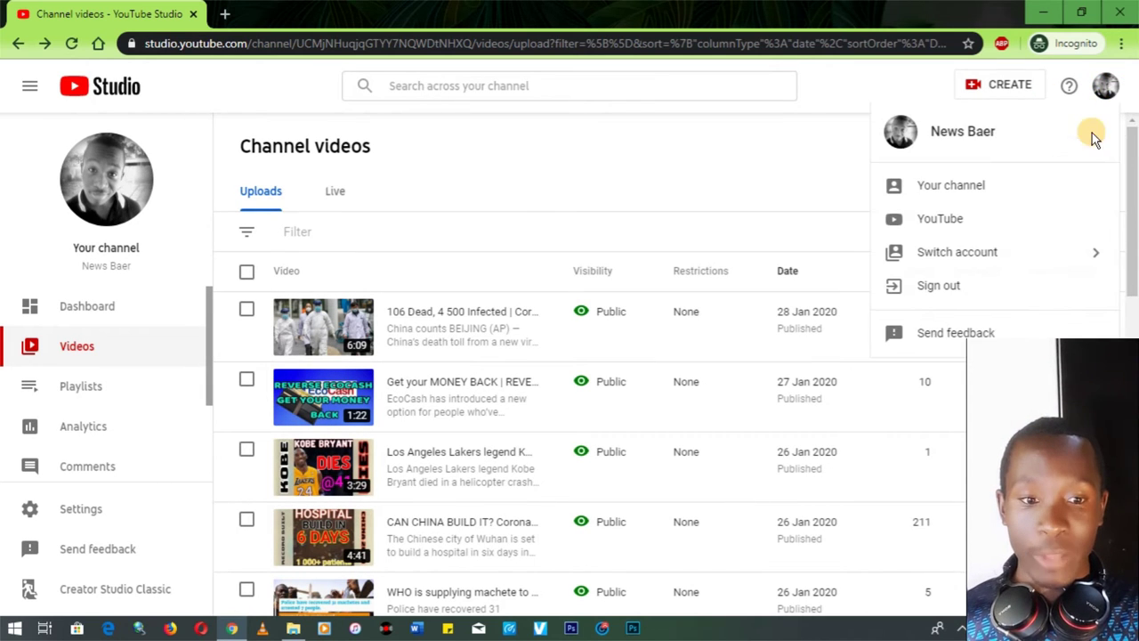
Choose Your channel from the account menu to view the channel's public page.
{"action": "left_click", "coordinate": [1039, 190]}
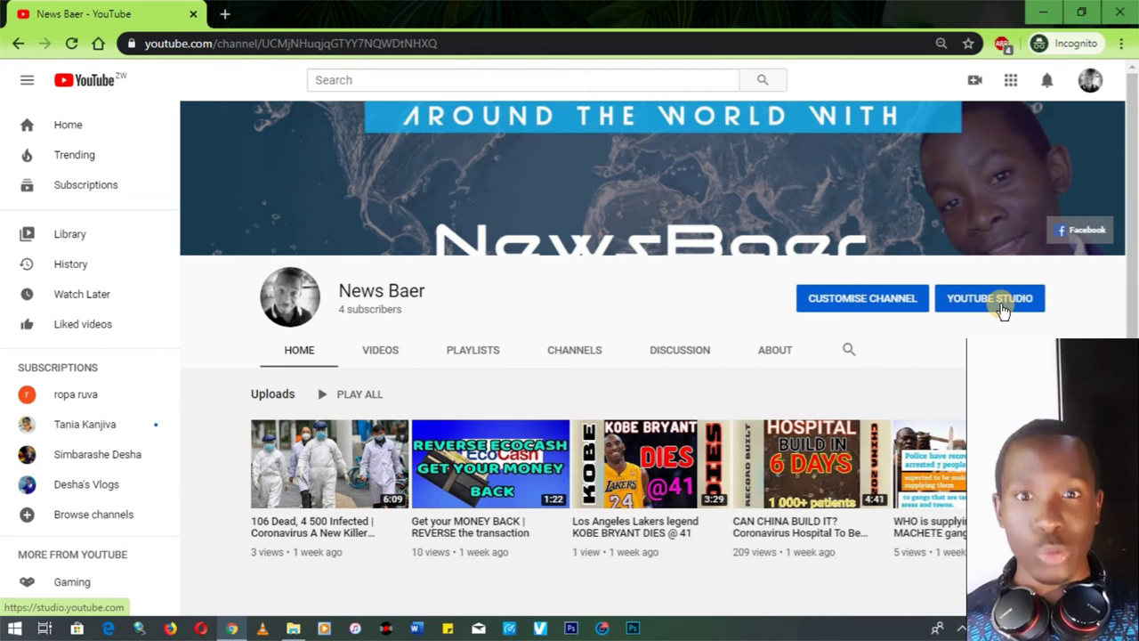
Go to YouTube Studio and scroll the Channel dashboard showing 4 subscribers and 1.2K views.
{"action": "left_click", "coordinate": [1003, 308]}
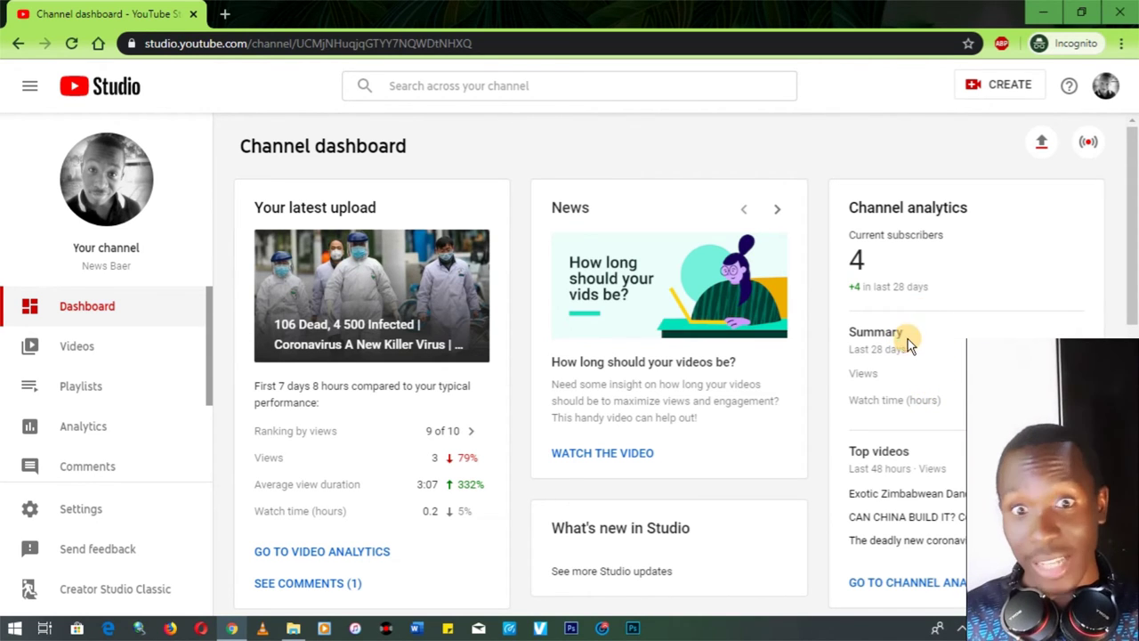
{"action": "scroll", "coordinate": [527, 363], "scroll_direction": "down", "scroll_amount": 1}
{"action": "scroll", "coordinate": [527, 363], "scroll_direction": "down", "scroll_amount": 3}
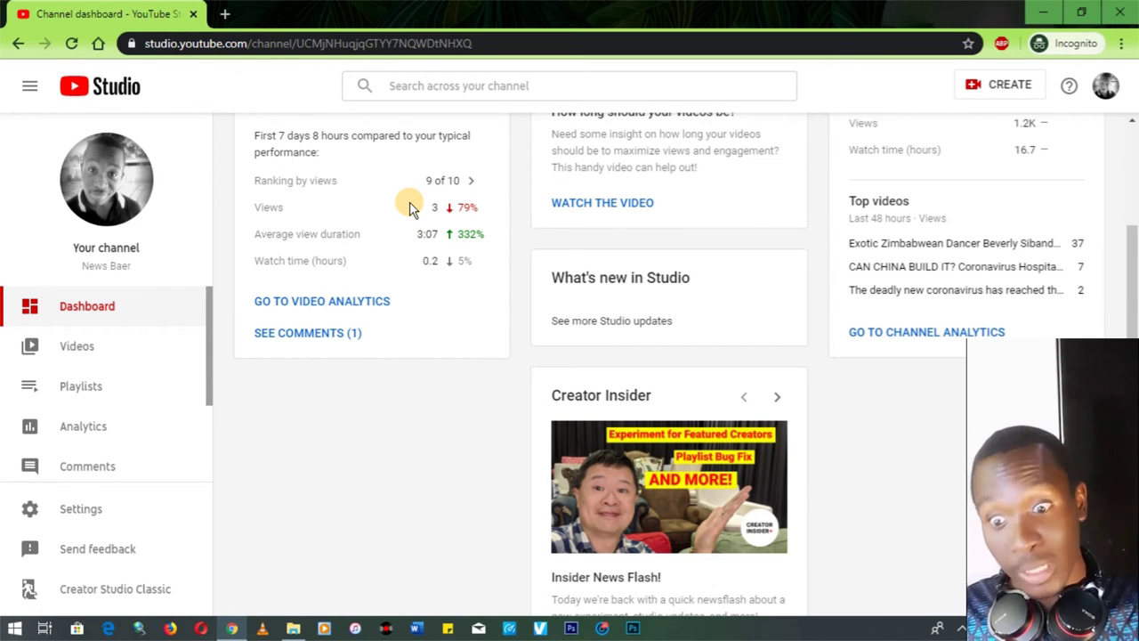
{"action": "scroll", "coordinate": [411, 207], "scroll_direction": "up", "scroll_amount": 1}
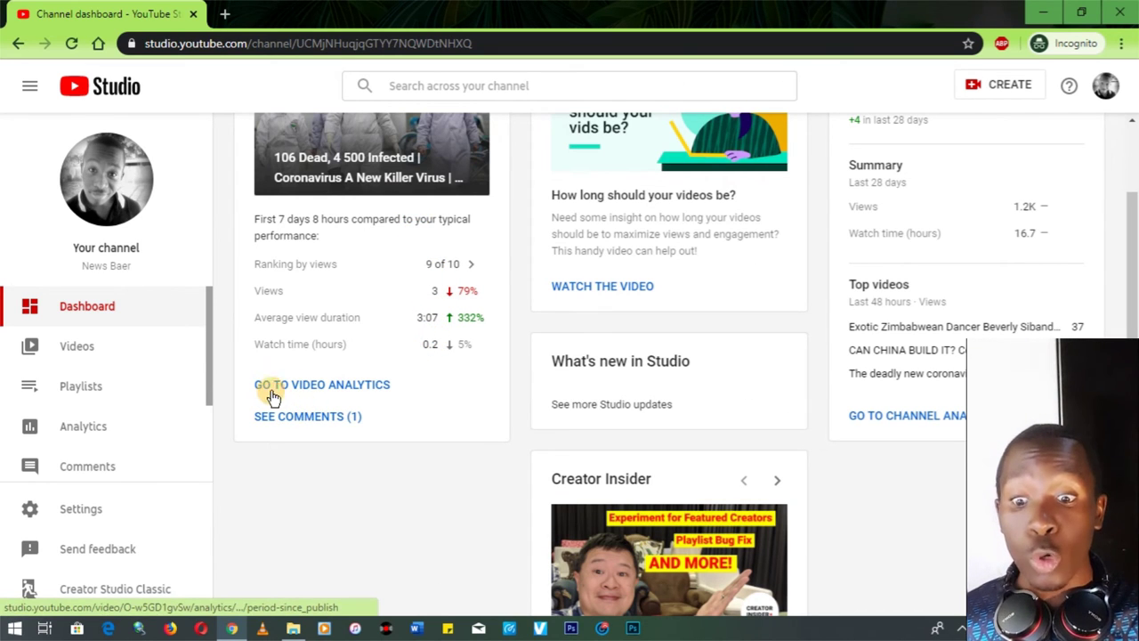
{"action": "left_click", "coordinate": [358, 385]}
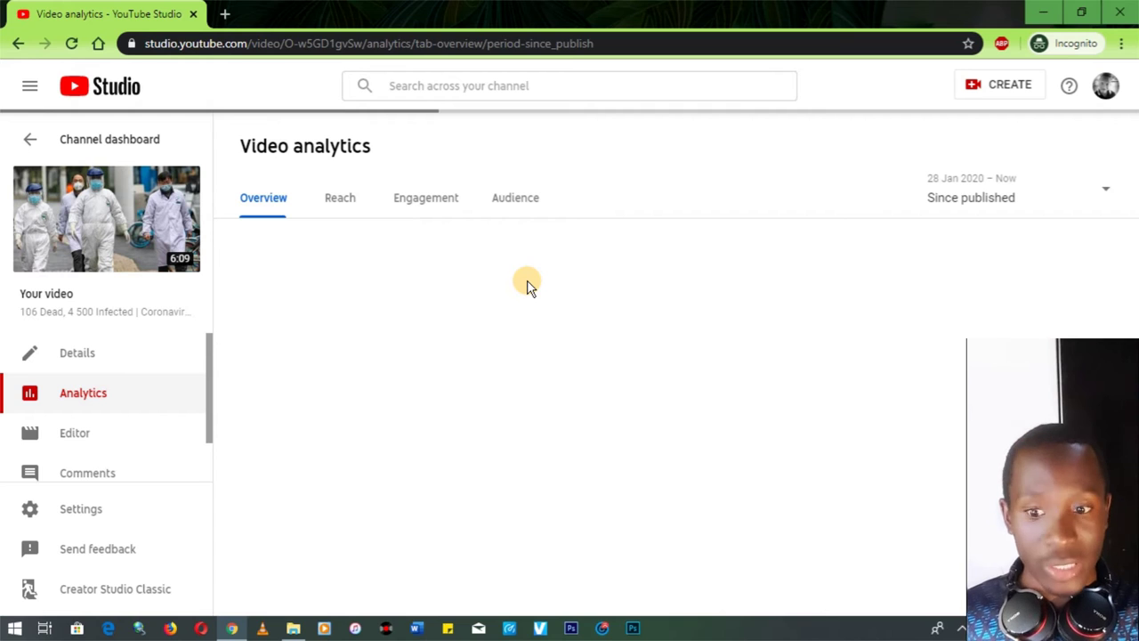
{"action": "mouse_move", "coordinate": [347, 247]}
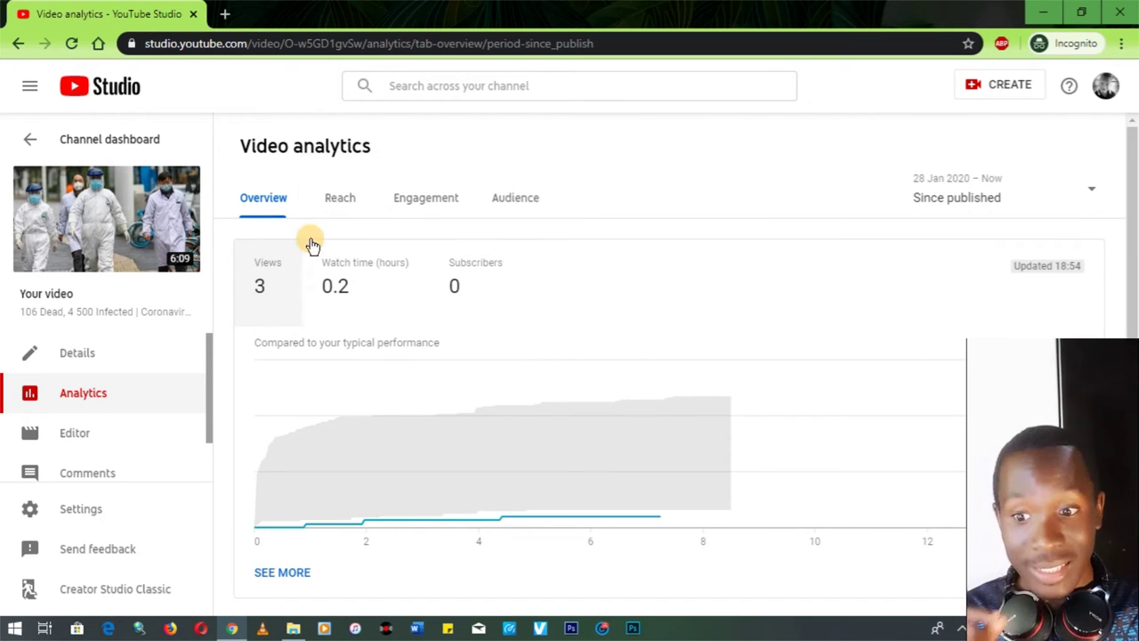
{"action": "left_click", "coordinate": [52, 145]}
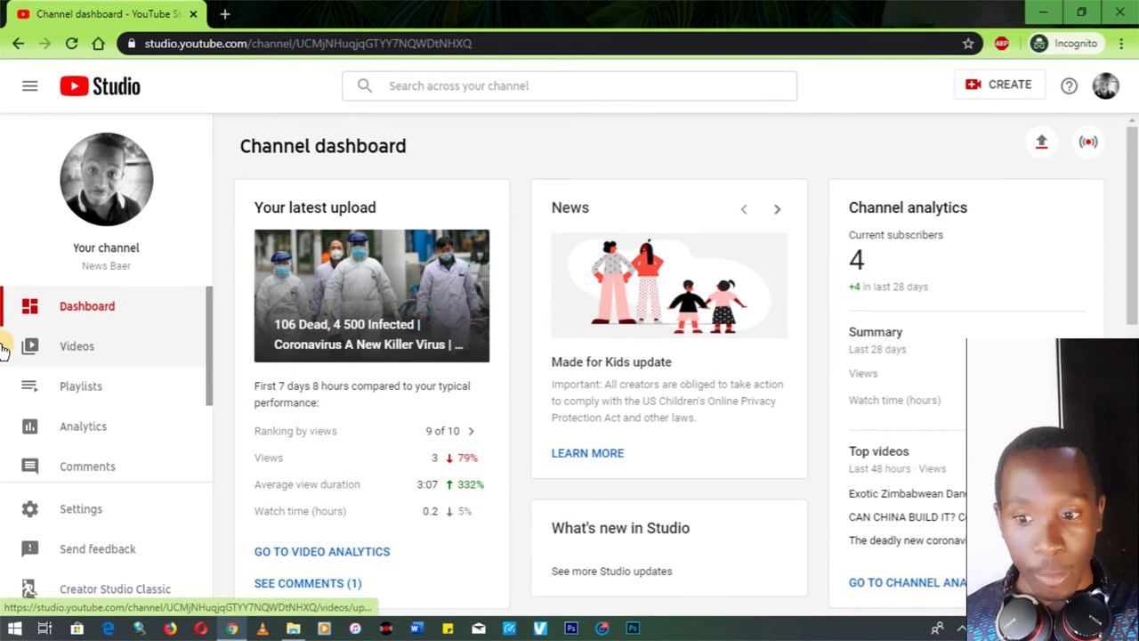
{"action": "scroll", "coordinate": [406, 382], "scroll_direction": "down", "scroll_amount": 3}
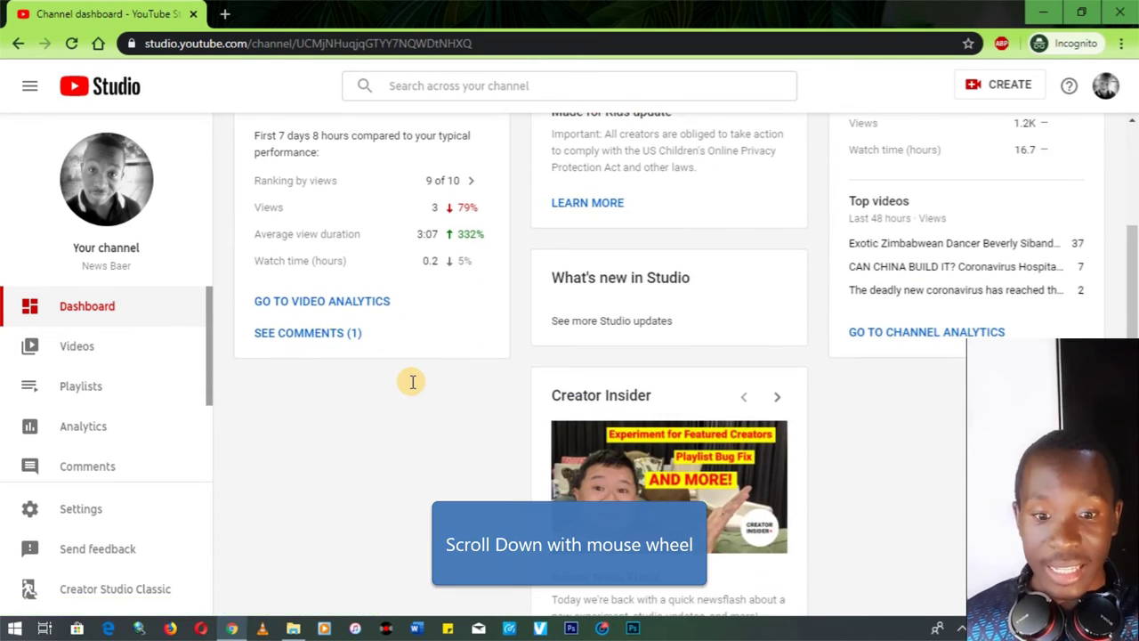
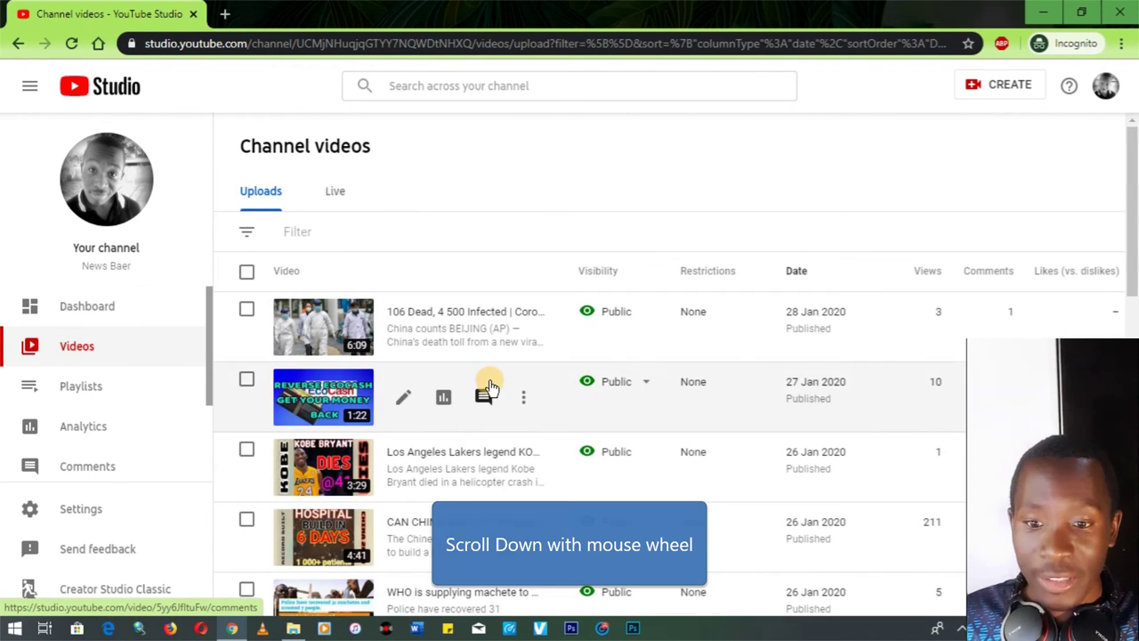
Open the hospital video's details page and select its title and description fields.
{"action": "scroll", "coordinate": [484, 387], "scroll_direction": "down", "scroll_amount": 3}
{"action": "scroll", "coordinate": [490, 389], "scroll_direction": "down", "scroll_amount": 3}
{"action": "scroll", "coordinate": [491, 383], "scroll_direction": "up", "scroll_amount": 6}
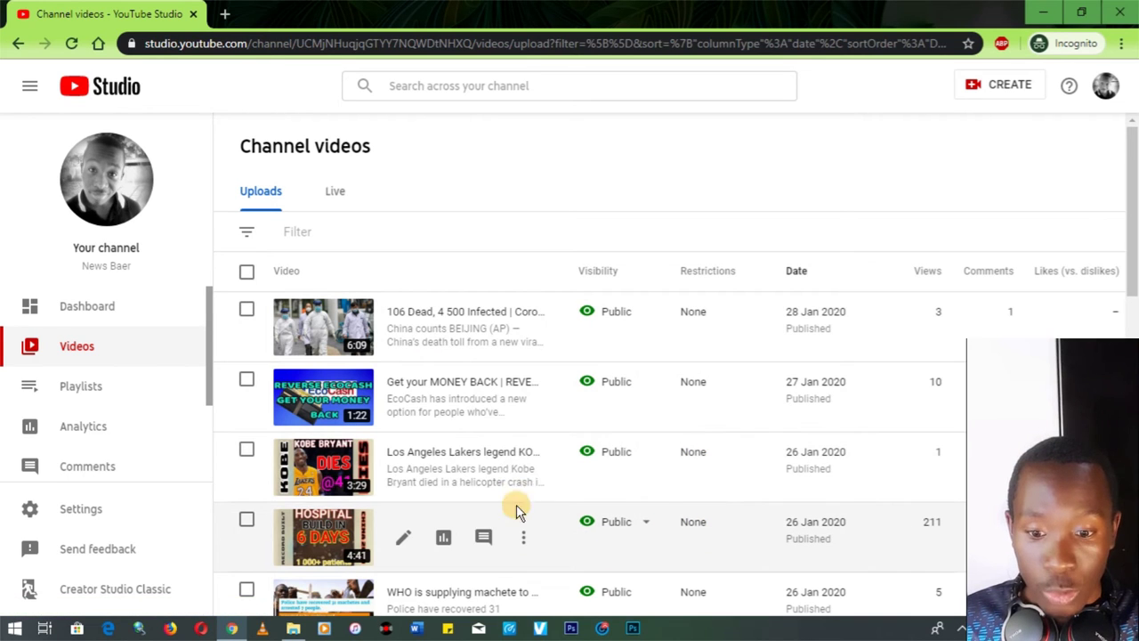
{"action": "left_click", "coordinate": [403, 536]}
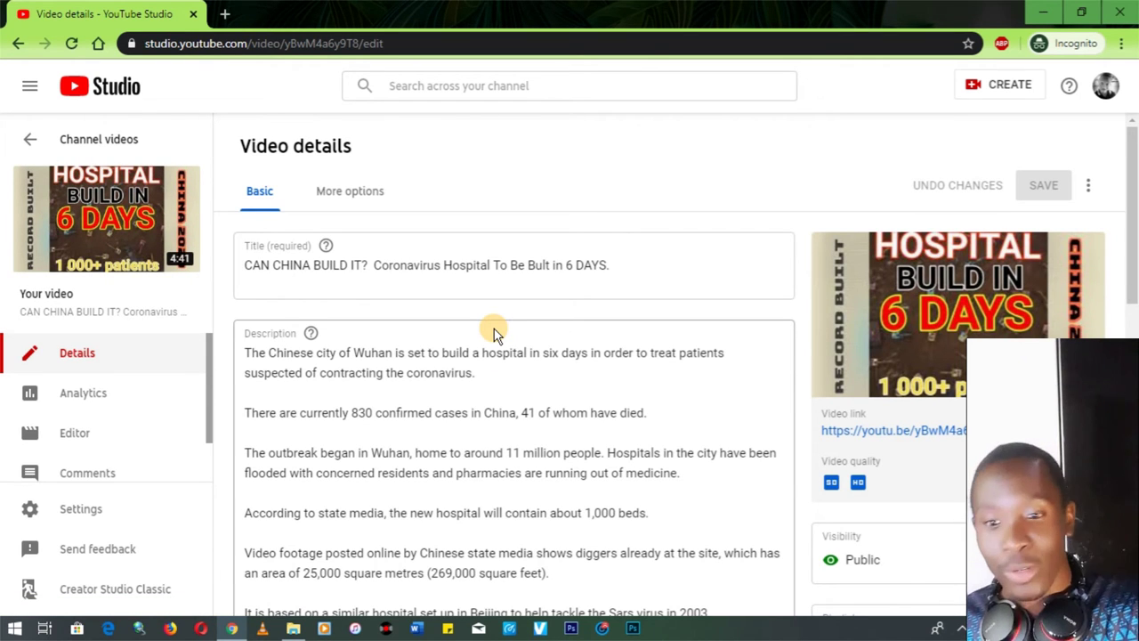
{"action": "left_click", "coordinate": [454, 258]}
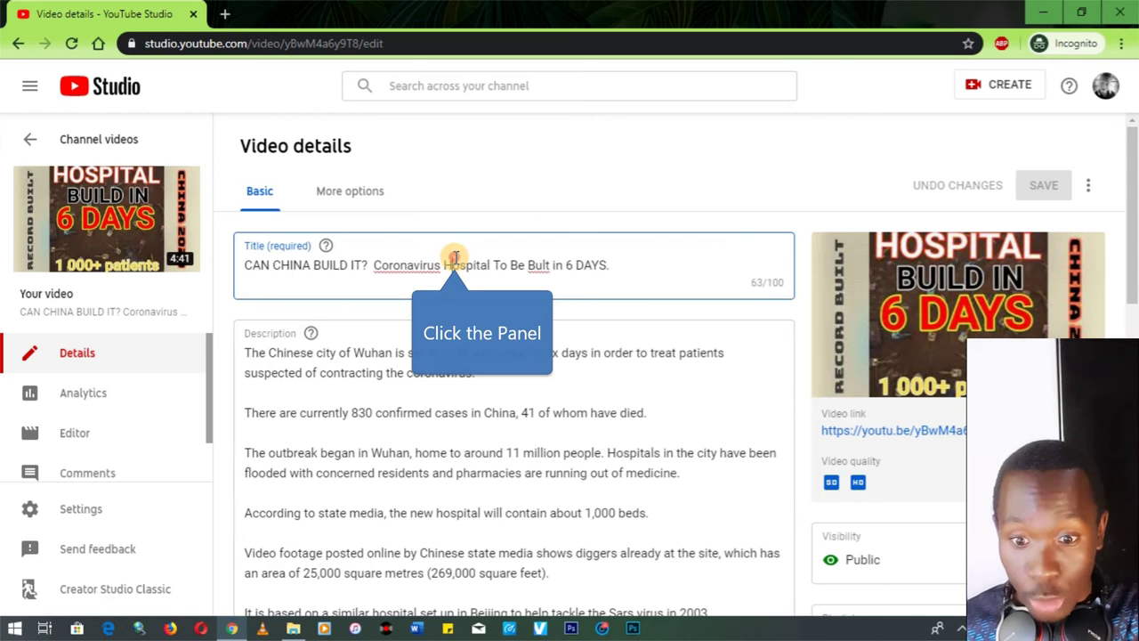
{"action": "left_click", "coordinate": [536, 364]}
Start a 'coron' tag, clear it, then switch to the More options settings.
{"action": "scroll", "coordinate": [537, 367], "scroll_direction": "down", "scroll_amount": 8}
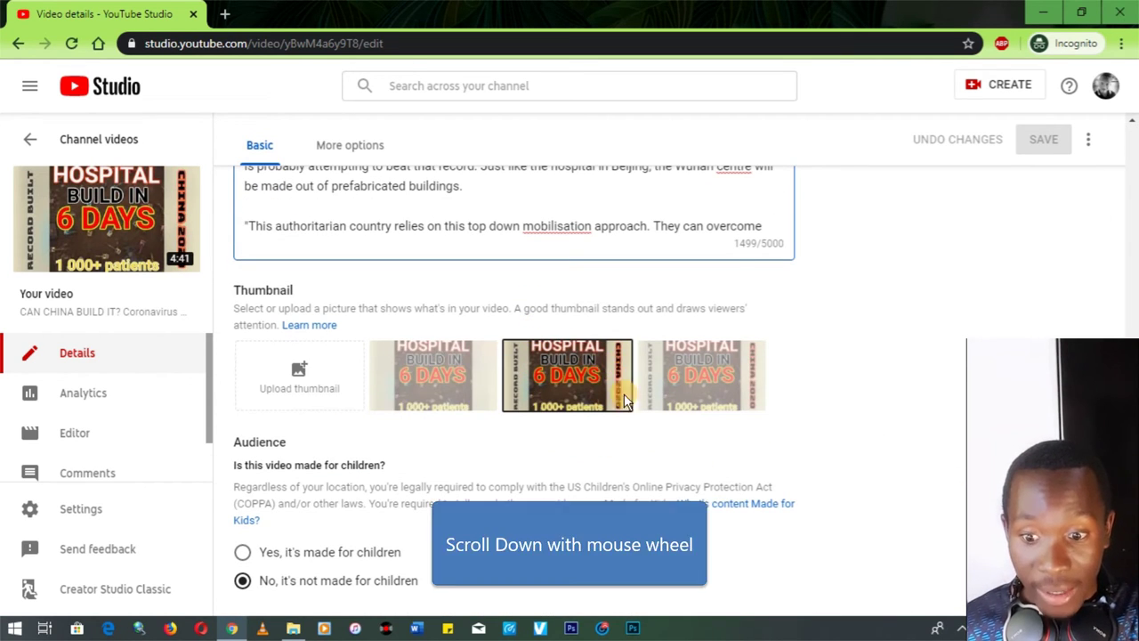
{"action": "scroll", "coordinate": [423, 463], "scroll_direction": "down", "scroll_amount": 2}
{"action": "scroll", "coordinate": [392, 461], "scroll_direction": "down", "scroll_amount": 2}
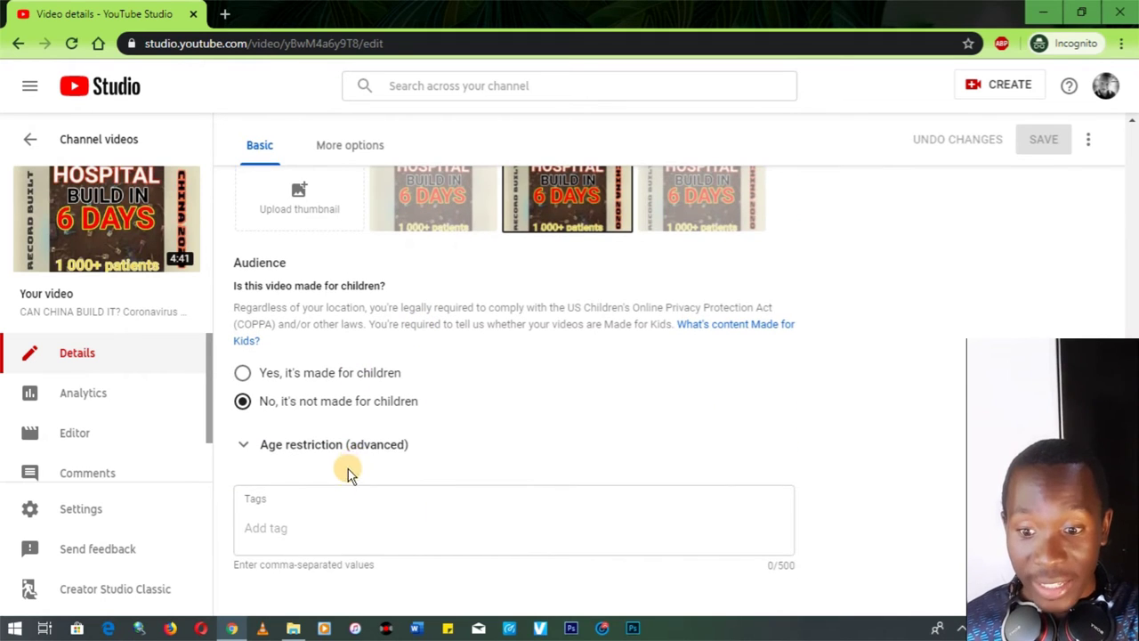
{"action": "left_click", "coordinate": [349, 526]}
{"action": "type", "text": "c"}
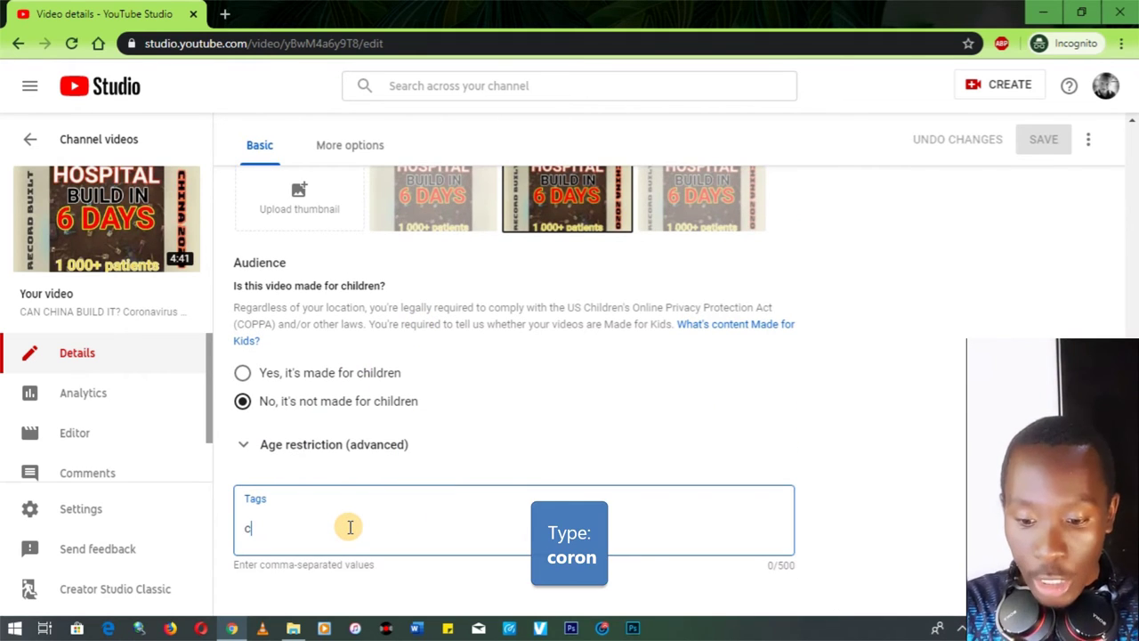
{"action": "type", "text": "oron"}
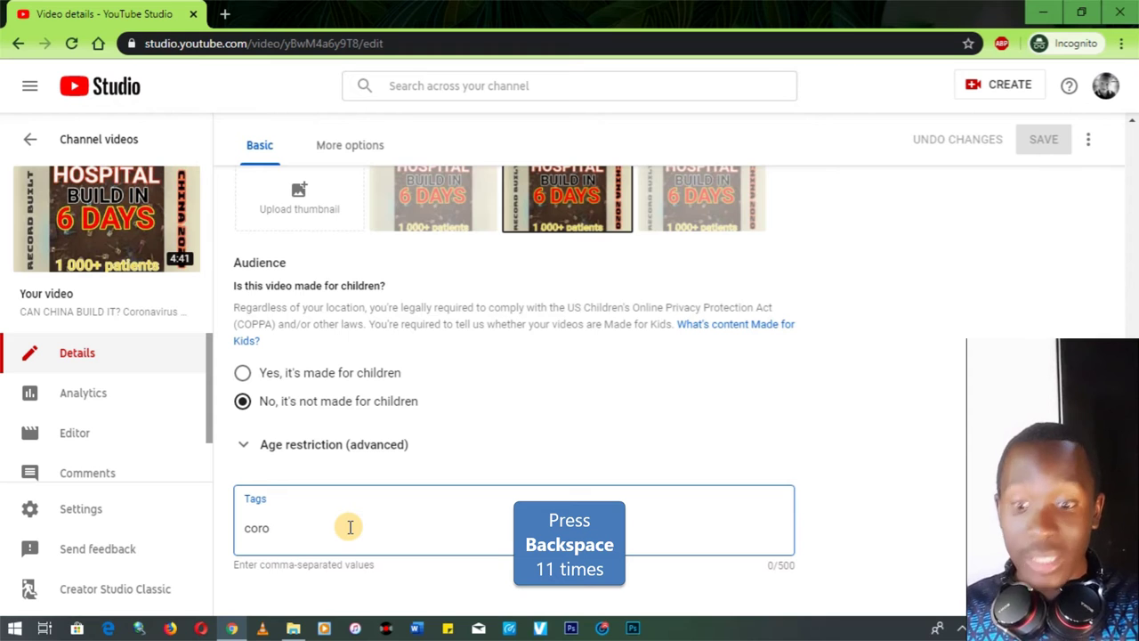
{"action": "key", "text": "BackSpace"}
{"action": "key", "text": "BackSpace"}
{"action": "key", "text": "BackSpace"}
{"action": "key", "text": "BackSpace"}
{"action": "scroll", "coordinate": [643, 382], "scroll_direction": "up", "scroll_amount": 15}
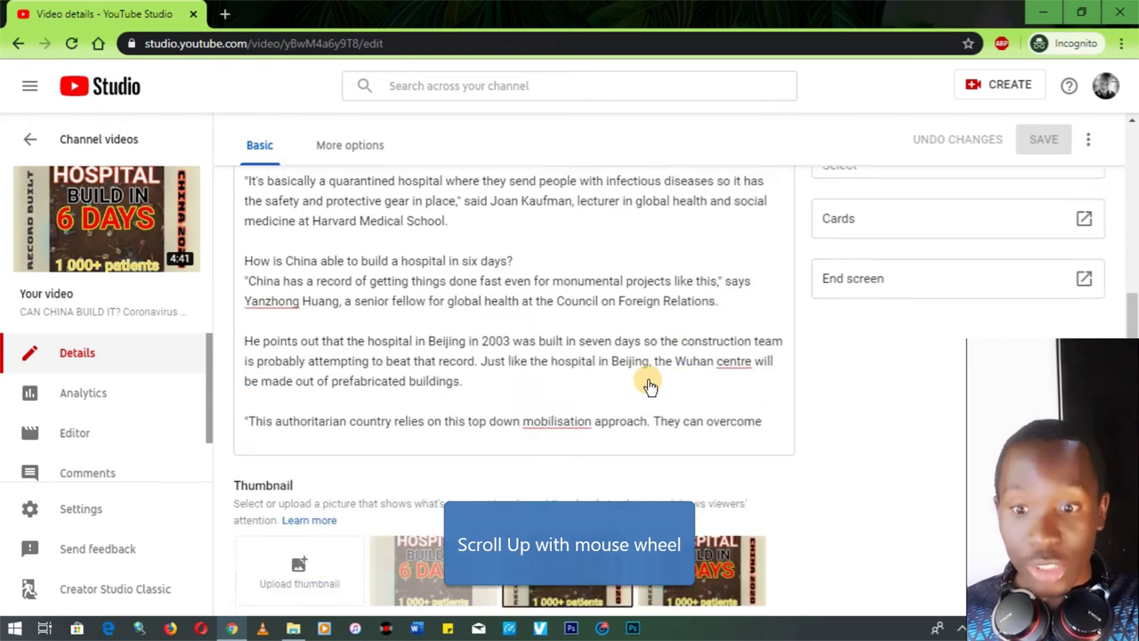
{"action": "left_click", "coordinate": [342, 181]}
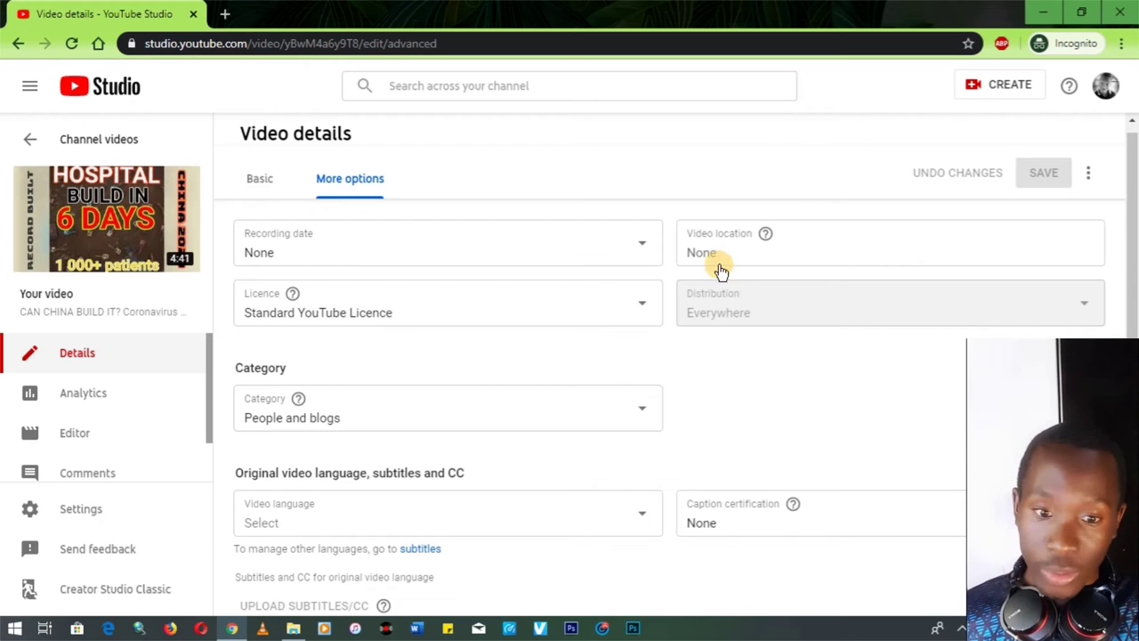
Chart the hospital video's watch time, subscribers and views, then return to Channel videos.
{"action": "left_click", "coordinate": [132, 395]}
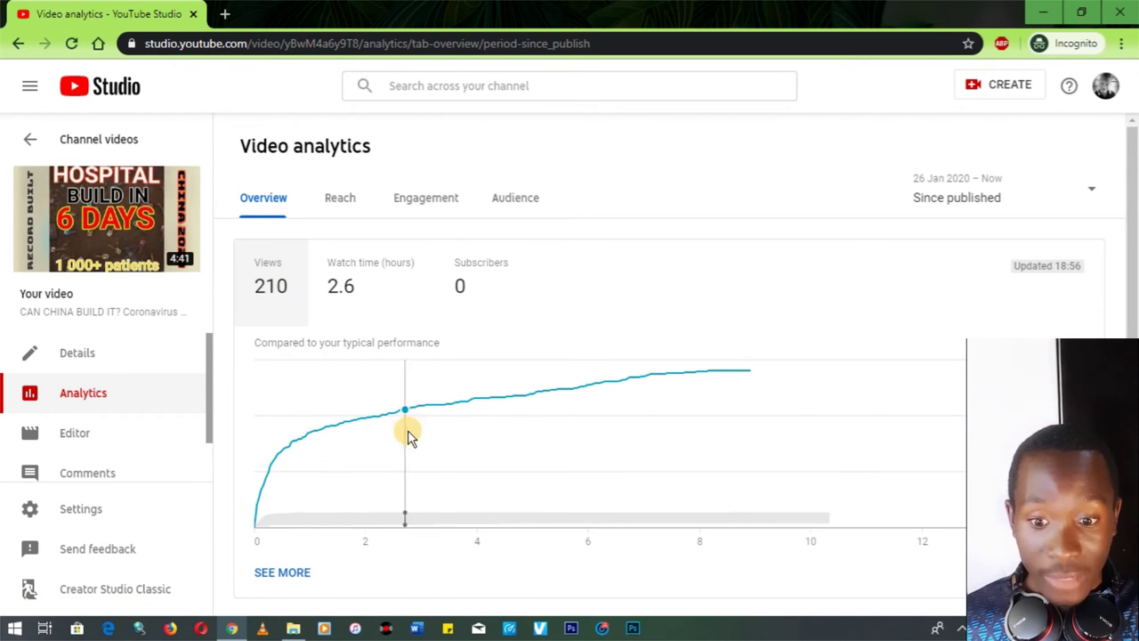
{"action": "left_click", "coordinate": [402, 303]}
{"action": "left_click", "coordinate": [504, 292]}
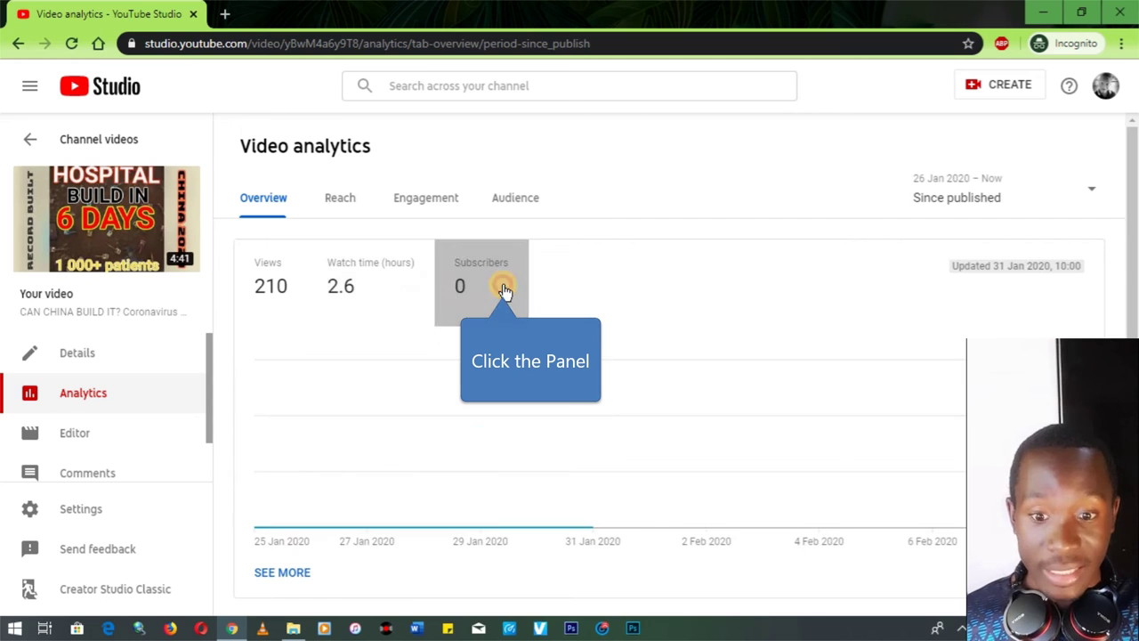
{"action": "left_click", "coordinate": [281, 288]}
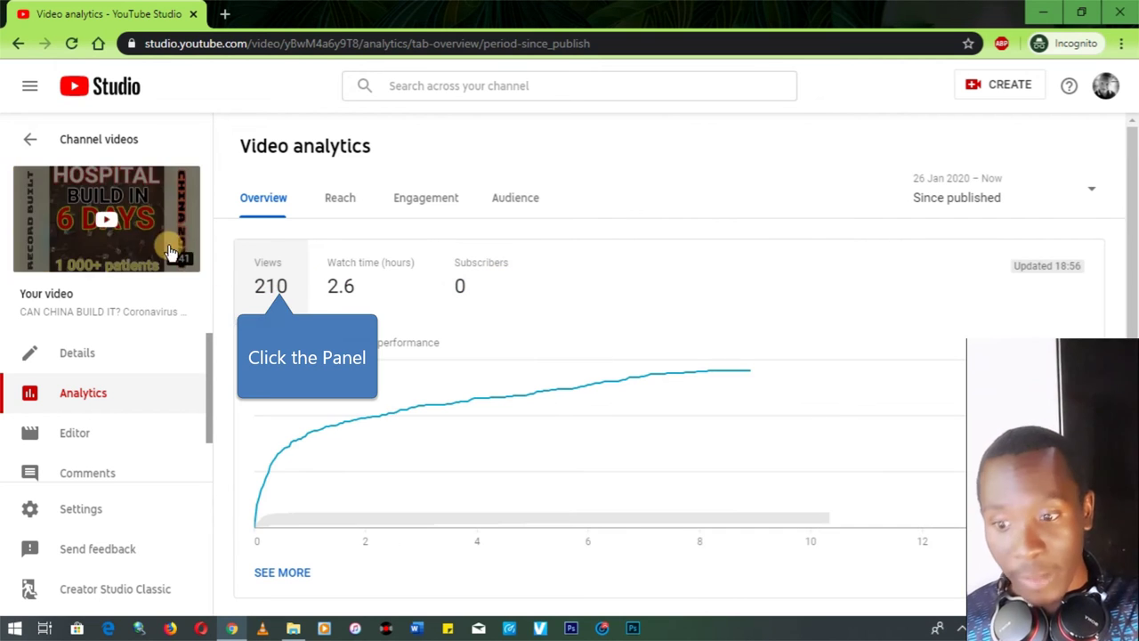
{"action": "left_click", "coordinate": [47, 144]}
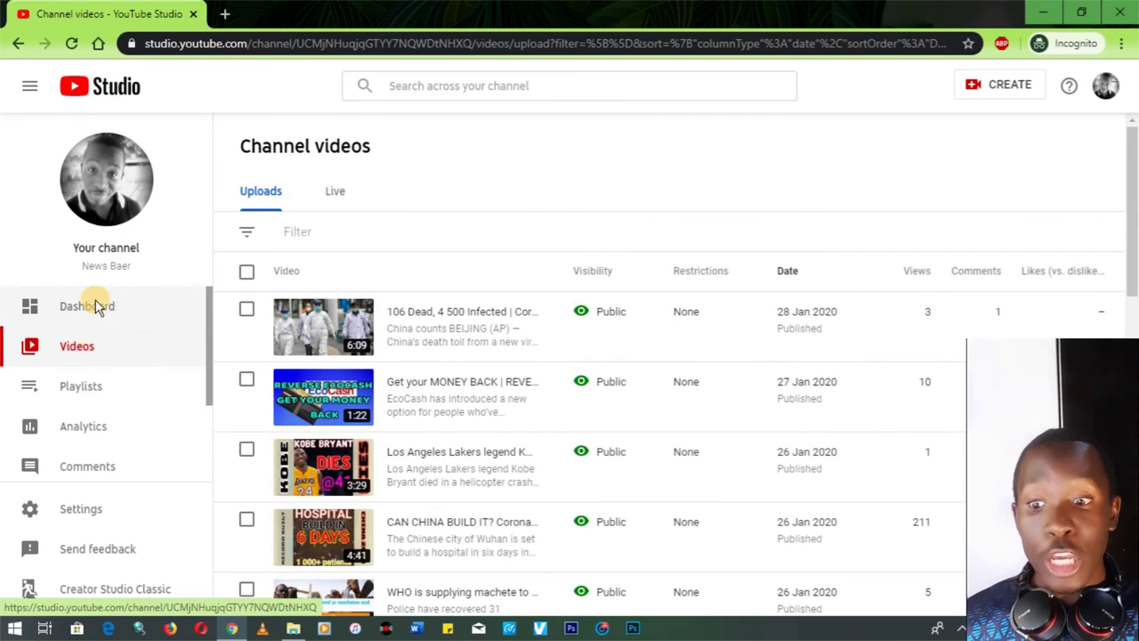
{"action": "mouse_move", "coordinate": [483, 537]}
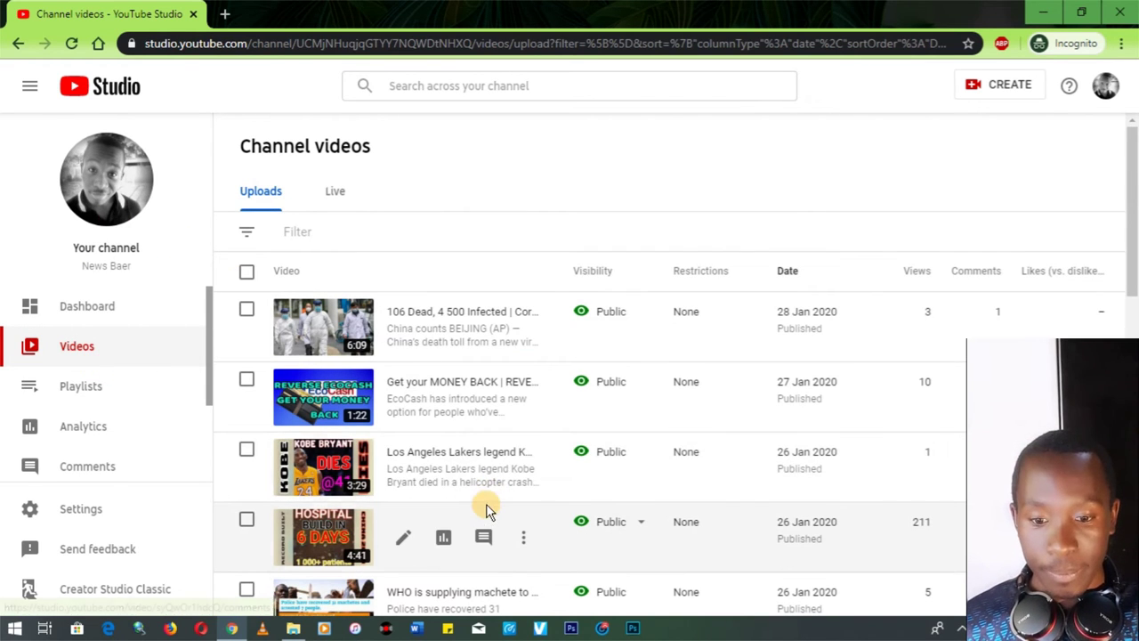
{"action": "left_click", "coordinate": [392, 537]}
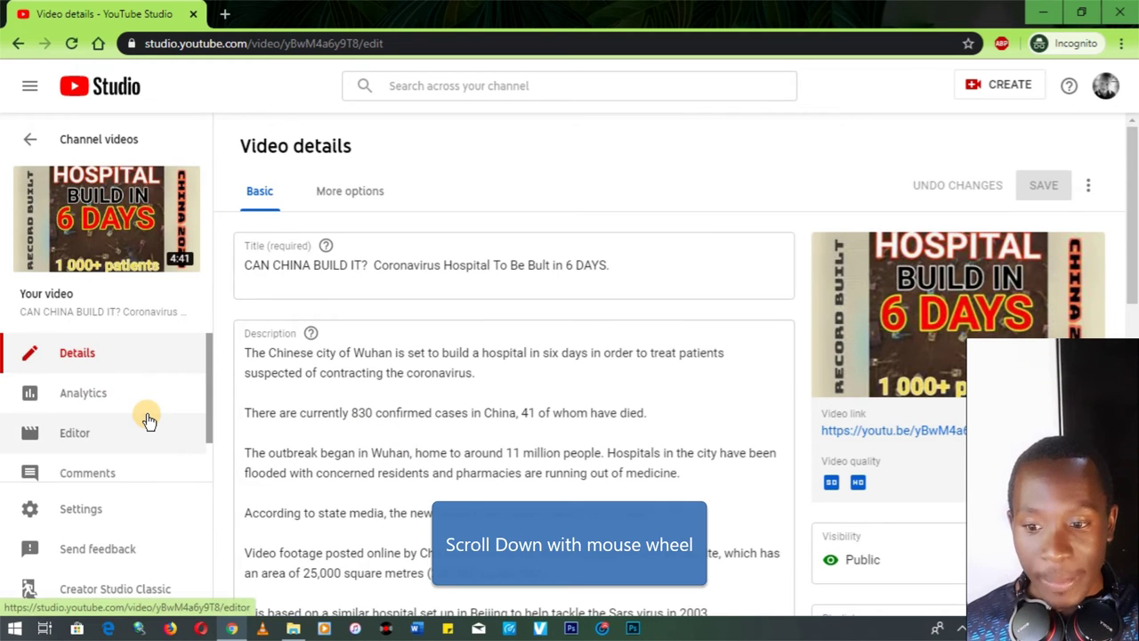
{"action": "scroll", "coordinate": [138, 409], "scroll_direction": "down", "scroll_amount": 1}
{"action": "left_click", "coordinate": [126, 392]}
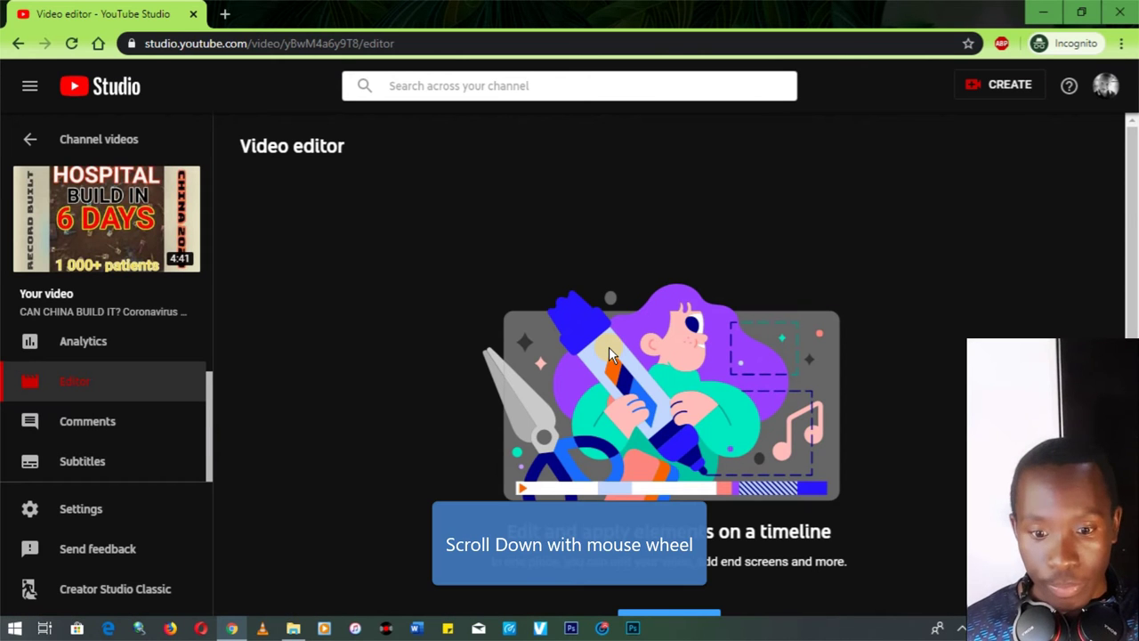
{"action": "scroll", "coordinate": [609, 353], "scroll_direction": "down", "scroll_amount": 1}
{"action": "left_click", "coordinate": [691, 514]}
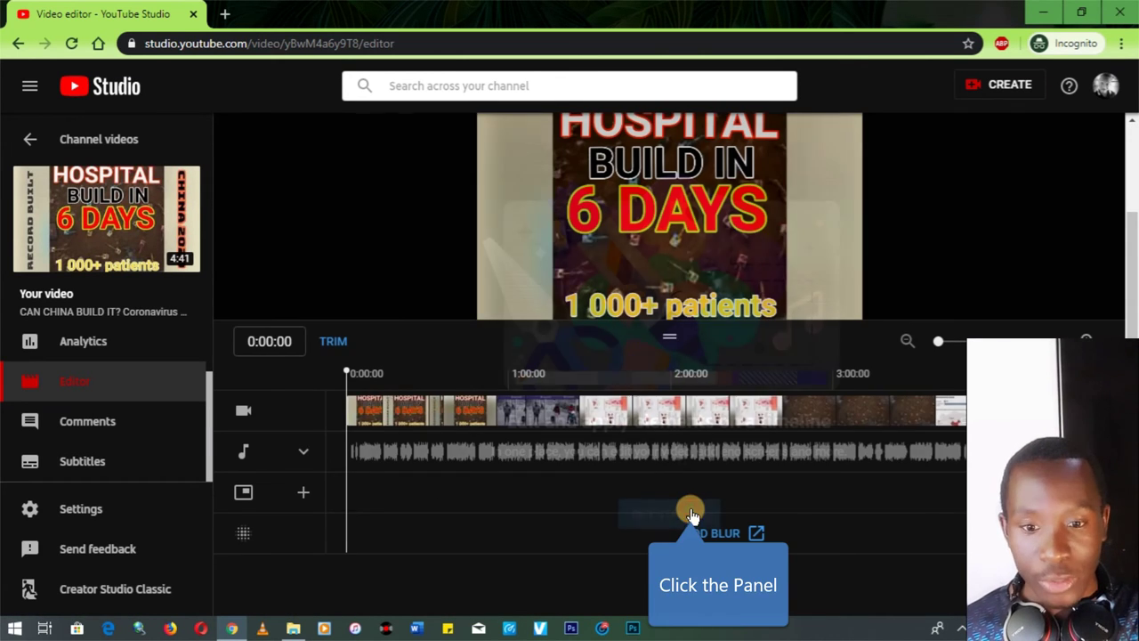
{"action": "left_click_drag", "start_coordinate": [364, 387], "coordinate": [332, 380]}
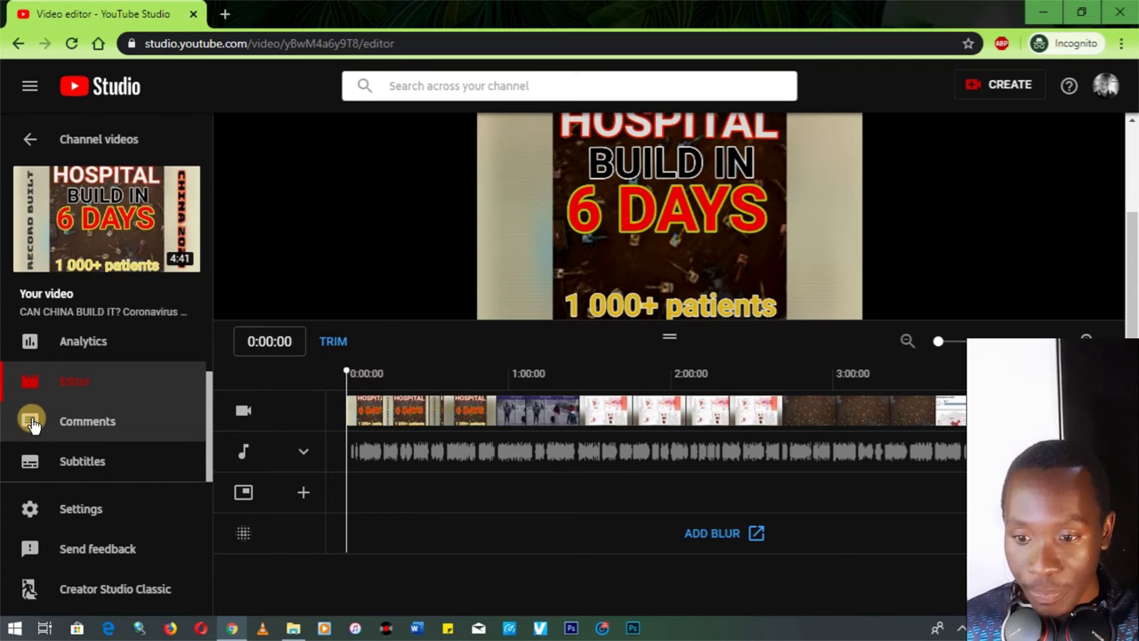
{"action": "scroll", "coordinate": [102, 431], "scroll_direction": "up", "scroll_amount": 1}
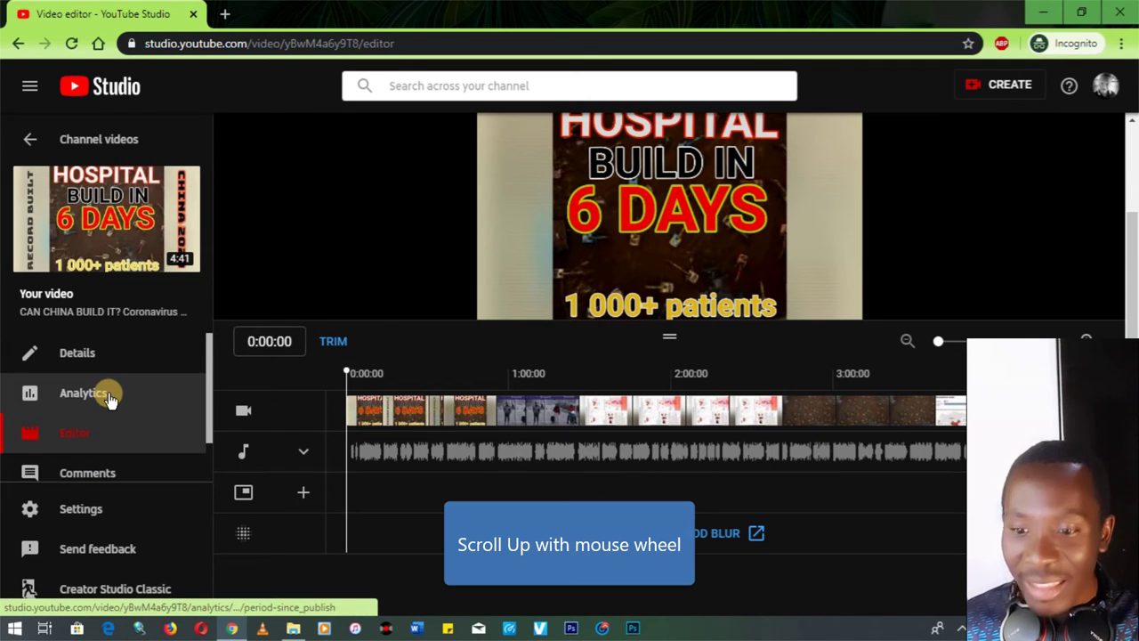
{"action": "left_click", "coordinate": [106, 395]}
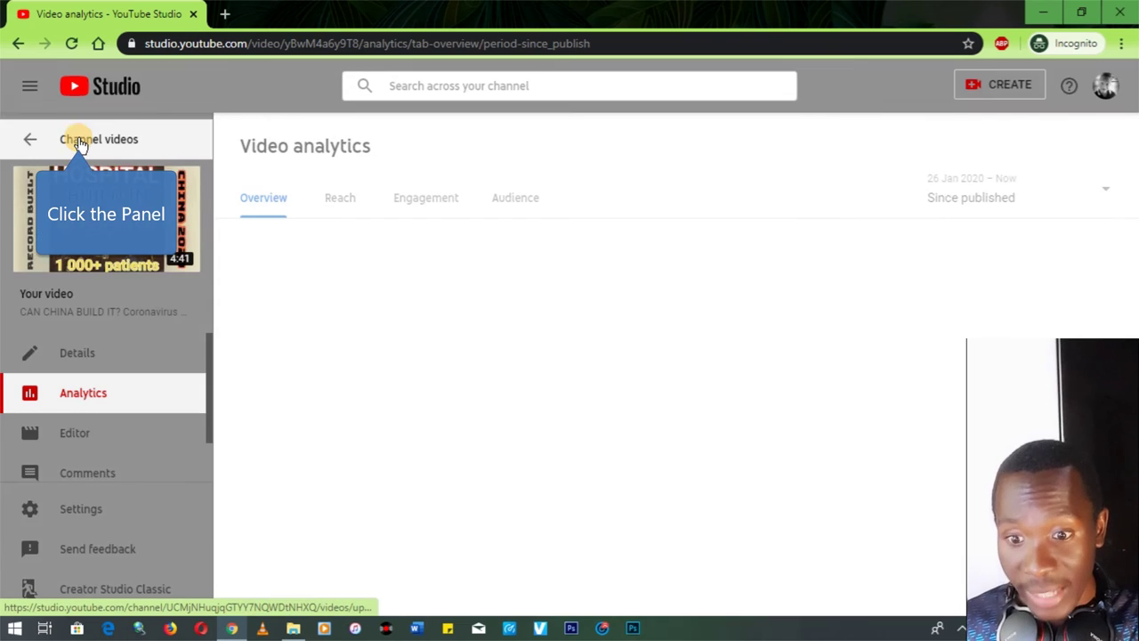
{"action": "left_click", "coordinate": [76, 140]}
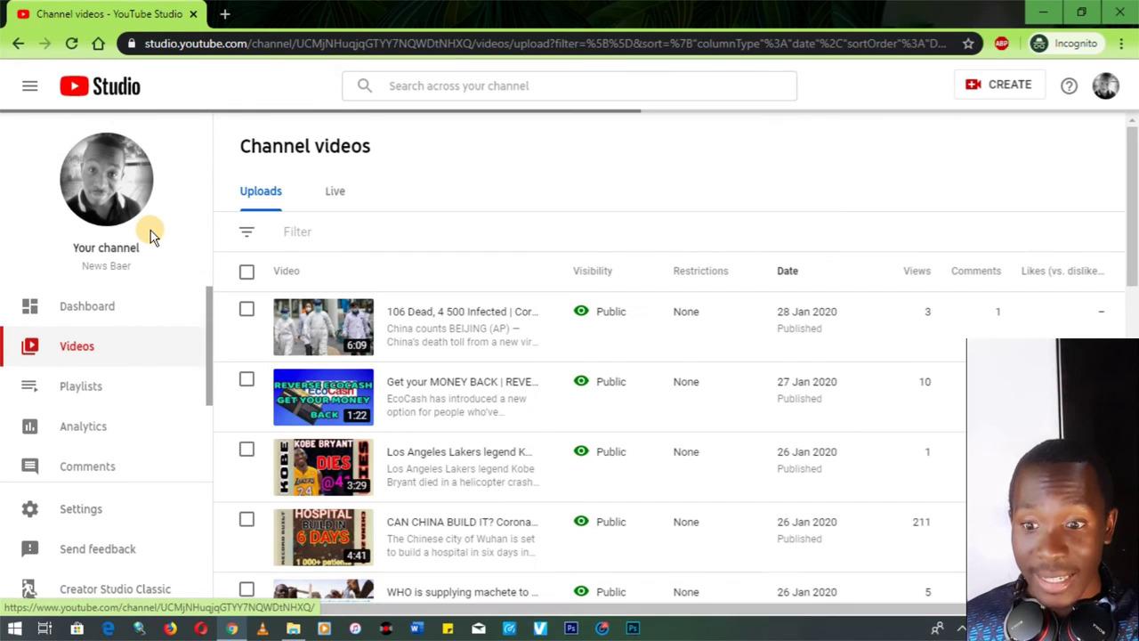
Check the empty Playlists page, close it, and open Channel analytics.
{"action": "left_click", "coordinate": [107, 394]}
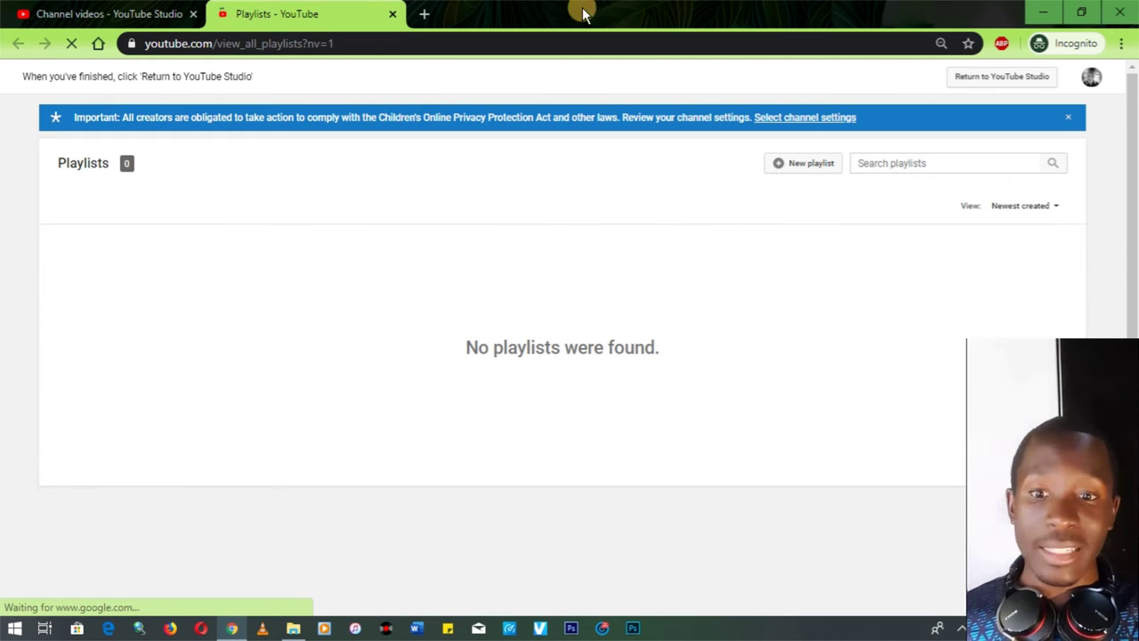
{"action": "left_click", "coordinate": [392, 13]}
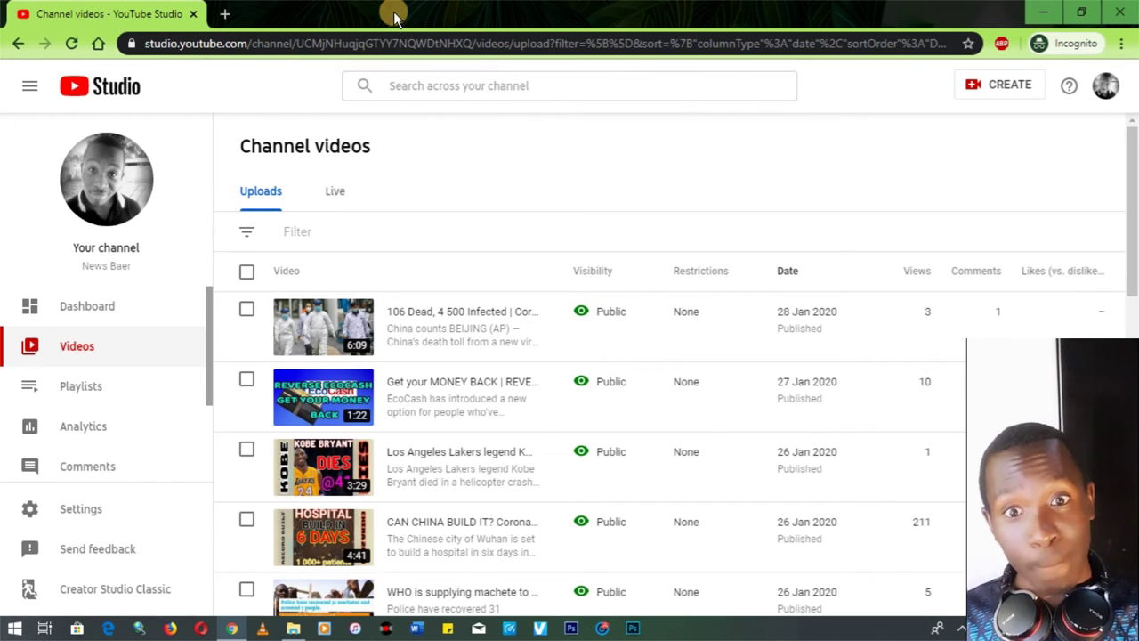
{"action": "left_click", "coordinate": [103, 428]}
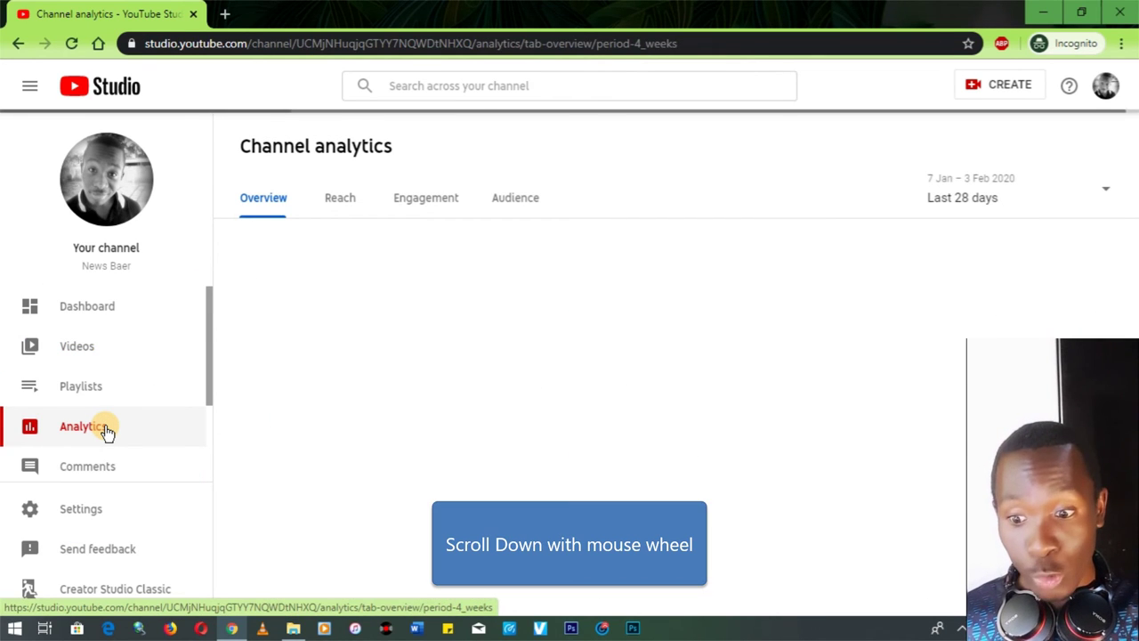
Open Channel comments and dismiss the comment filters tip.
{"action": "scroll", "coordinate": [106, 432], "scroll_direction": "down", "scroll_amount": 2}
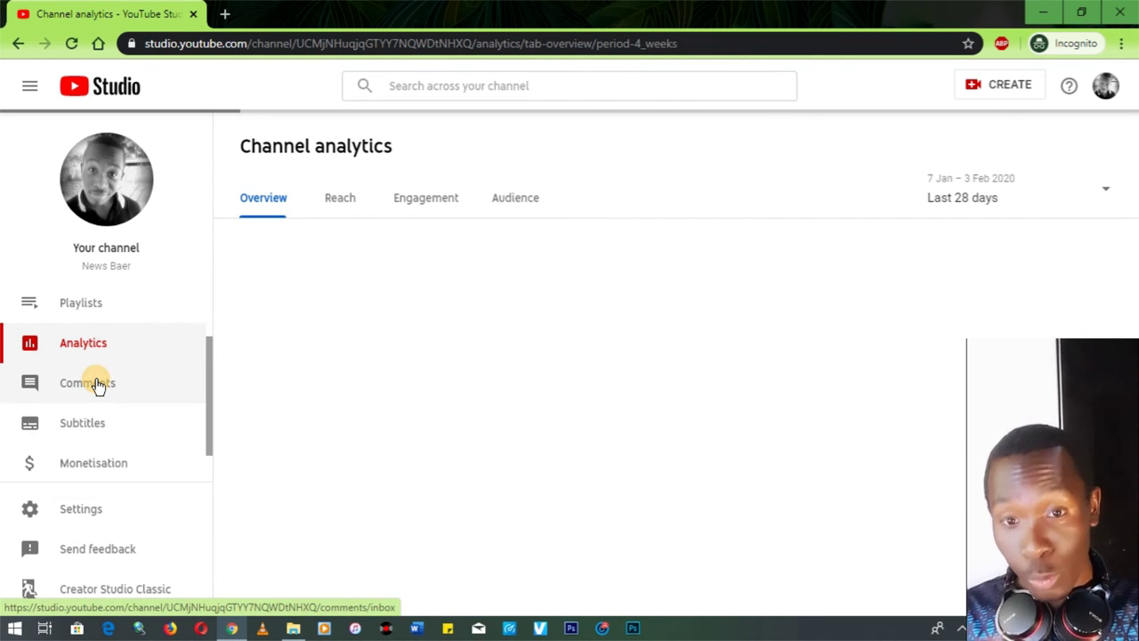
{"action": "left_click", "coordinate": [98, 382]}
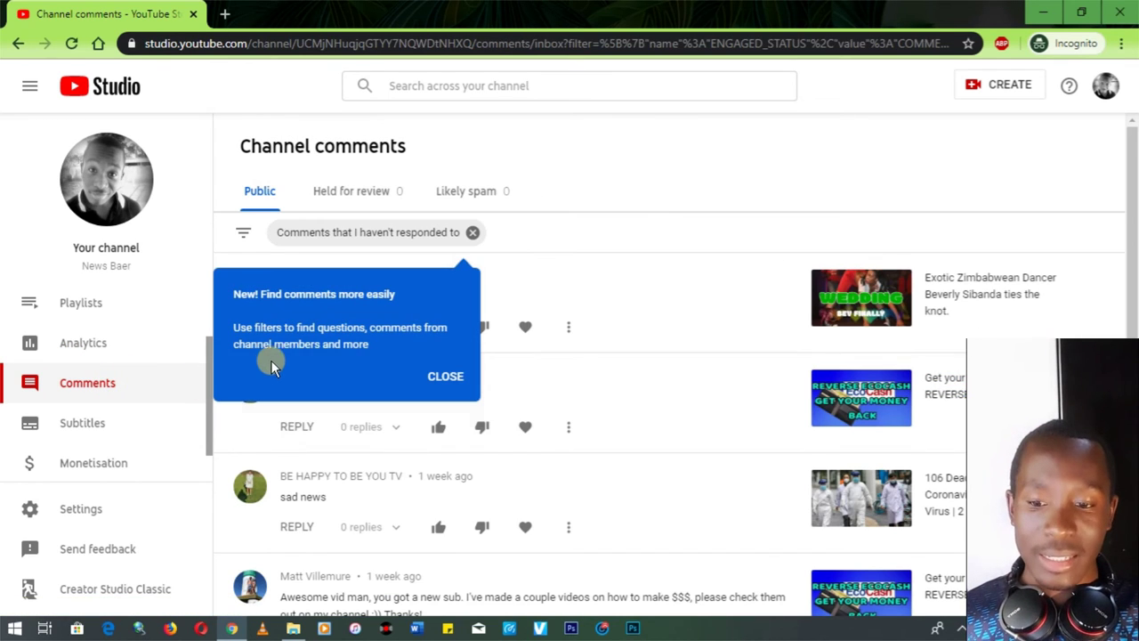
{"action": "left_click", "coordinate": [457, 378]}
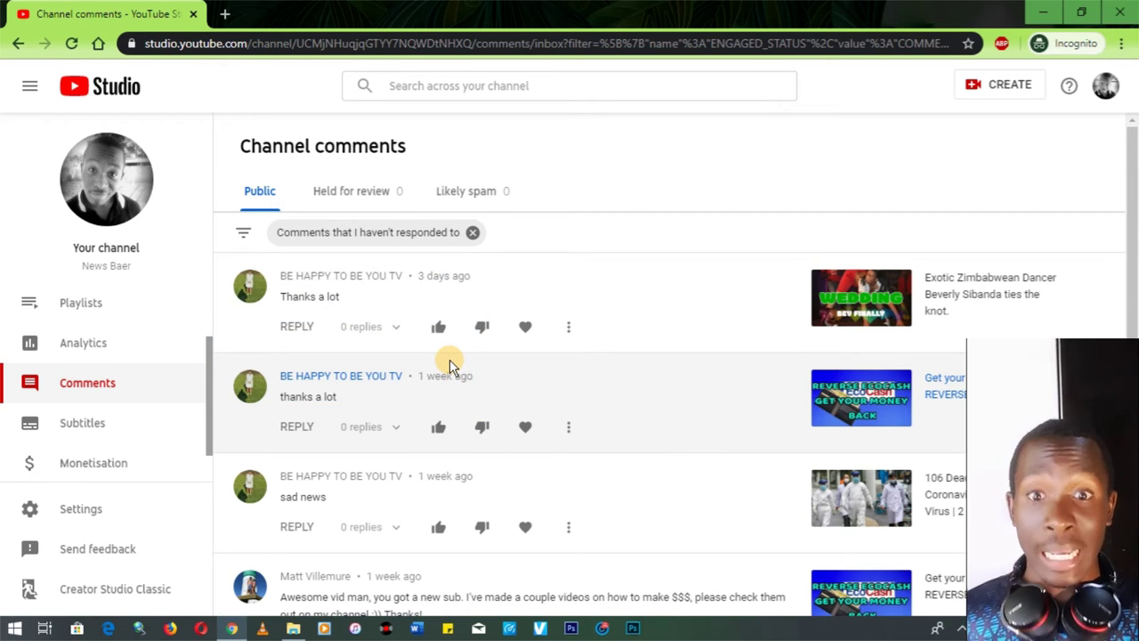
Check Likely spam, show unanswered Public comments, then go to Monetisation.
{"action": "scroll", "coordinate": [452, 311], "scroll_direction": "down", "scroll_amount": 1}
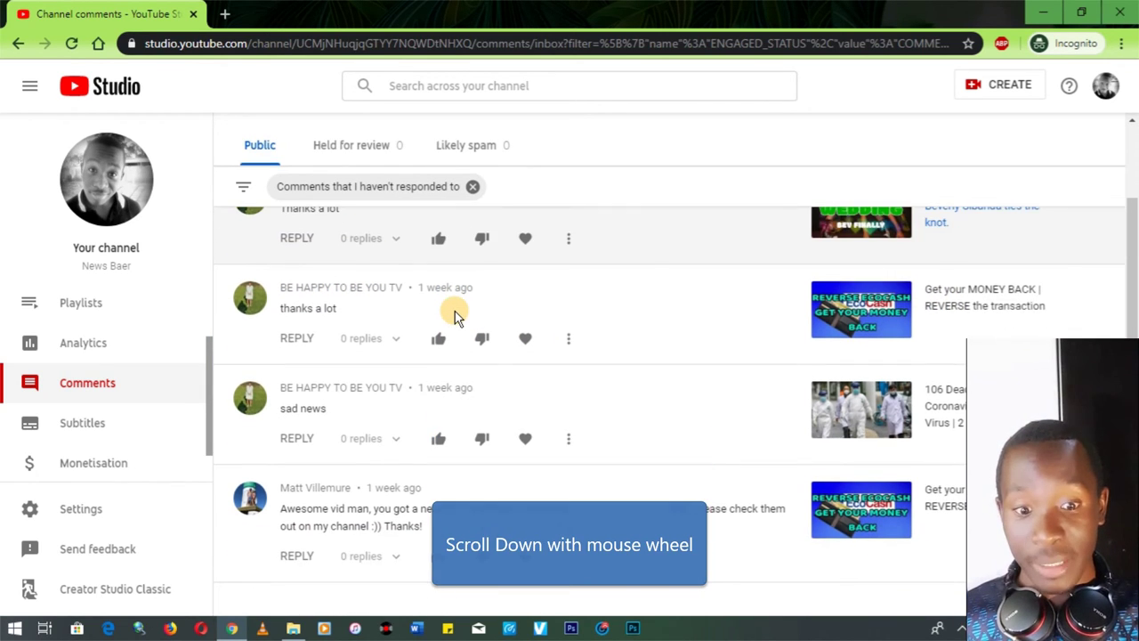
{"action": "scroll", "coordinate": [455, 314], "scroll_direction": "up", "scroll_amount": 1}
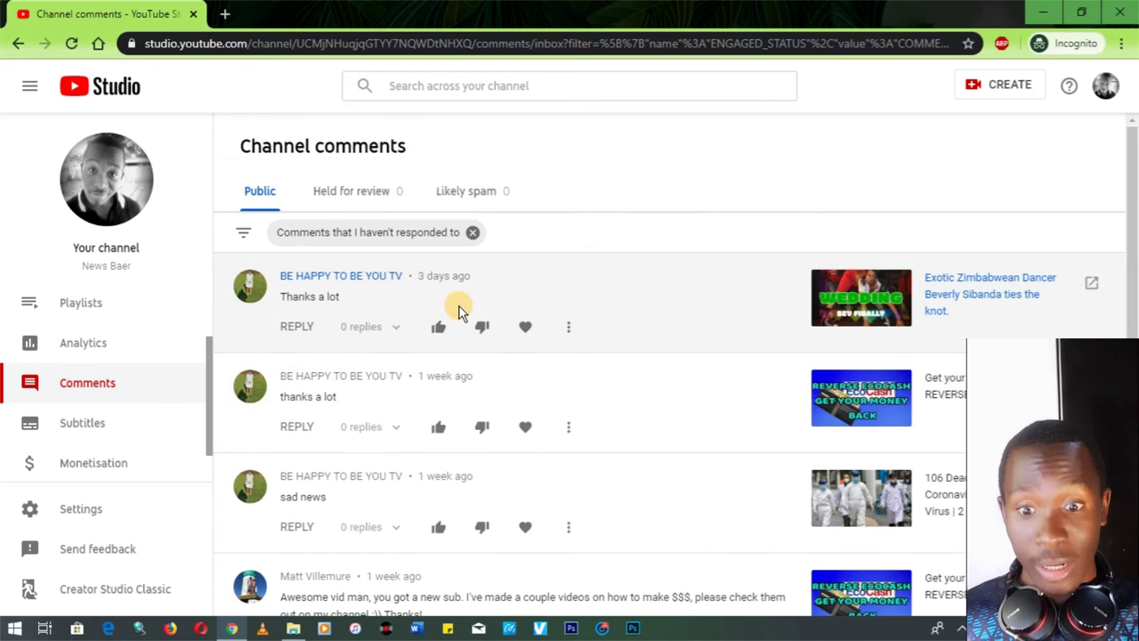
{"action": "left_click", "coordinate": [454, 191]}
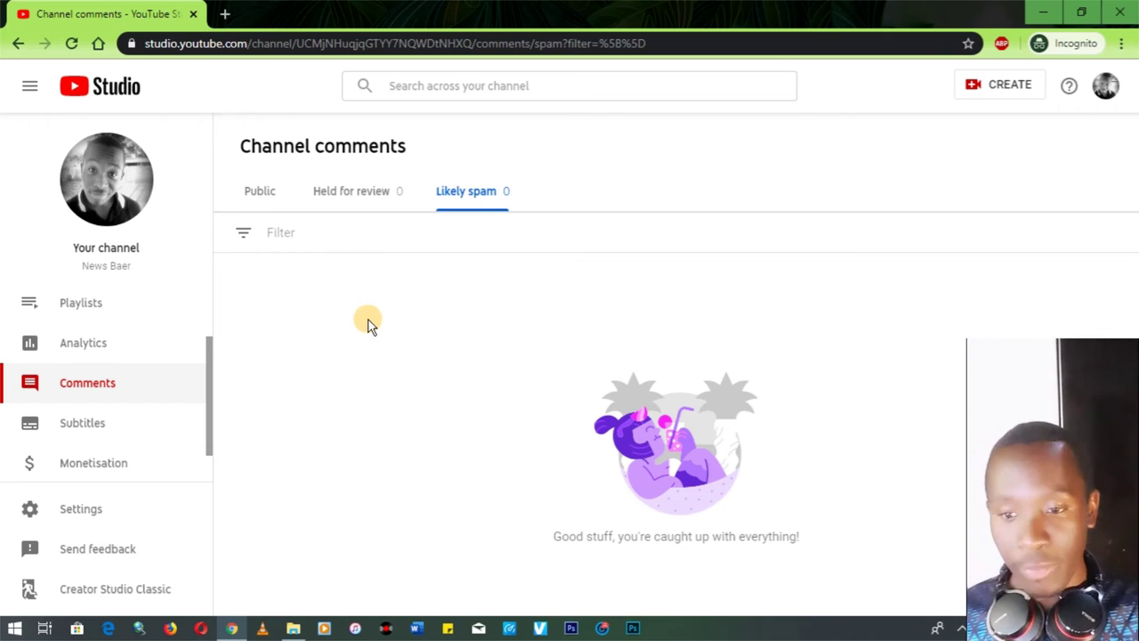
{"action": "left_click", "coordinate": [267, 194]}
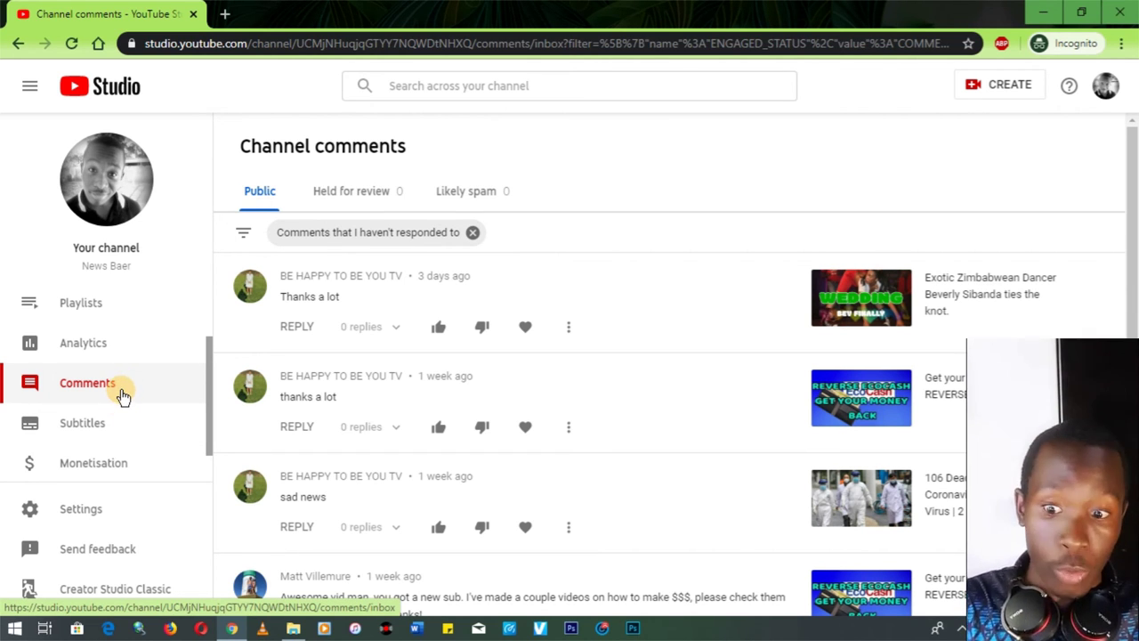
{"action": "left_click", "coordinate": [131, 453]}
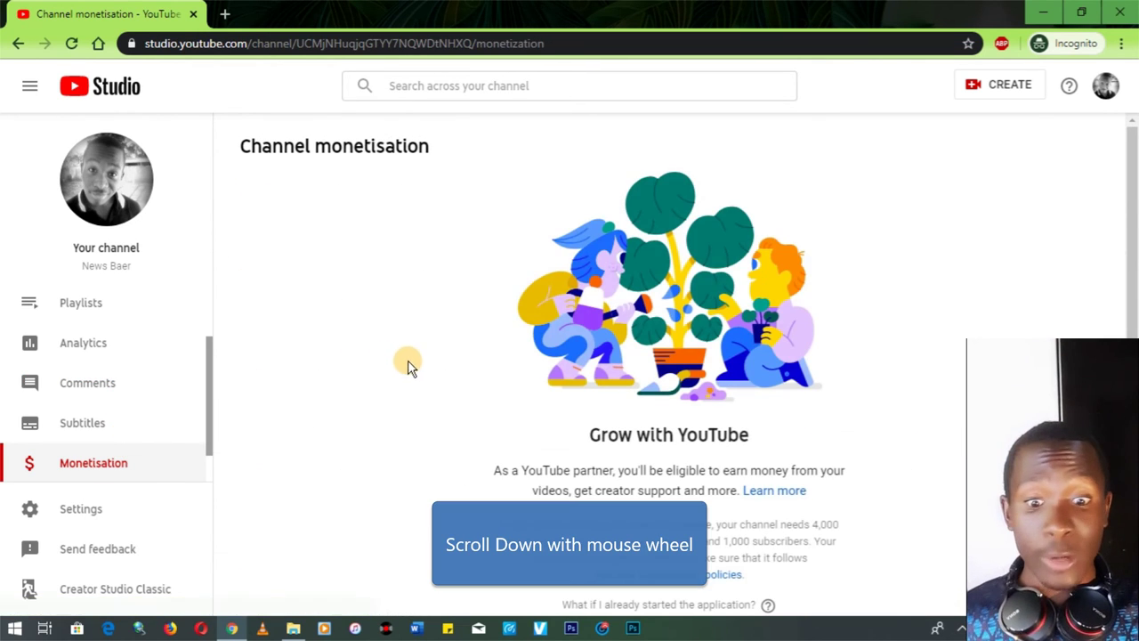
Review the Partner Programme requirements, then browse the Audio Library in a new tab and close it.
{"action": "scroll", "coordinate": [505, 399], "scroll_direction": "down", "scroll_amount": 1}
{"action": "scroll", "coordinate": [504, 398], "scroll_direction": "down", "scroll_amount": 2}
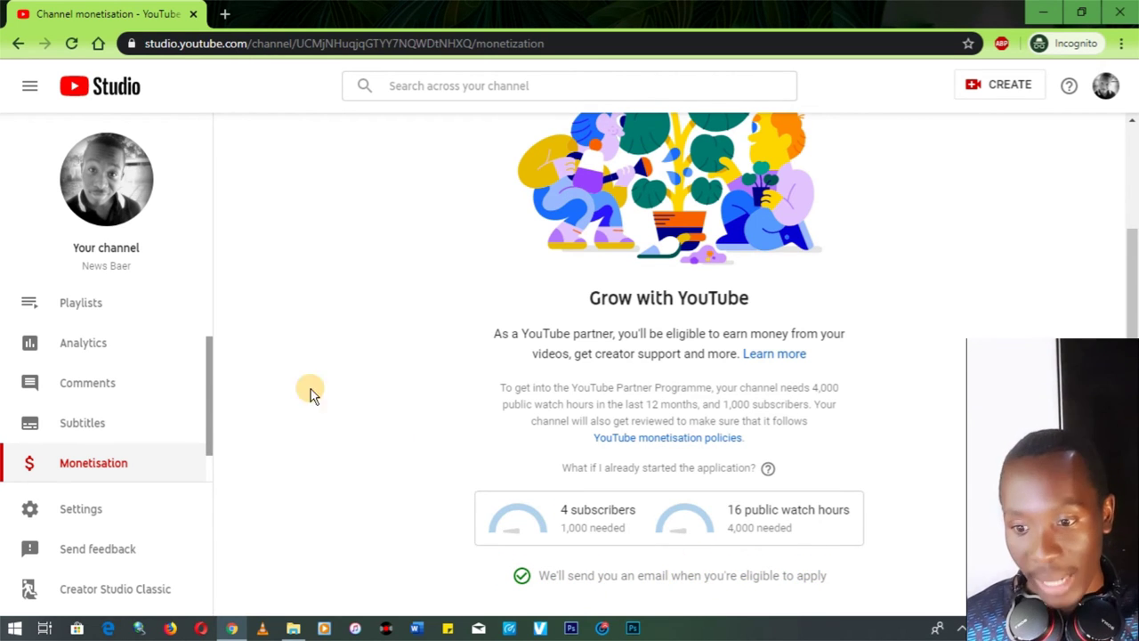
{"action": "scroll", "coordinate": [166, 419], "scroll_direction": "down", "scroll_amount": 2}
{"action": "left_click", "coordinate": [151, 460]}
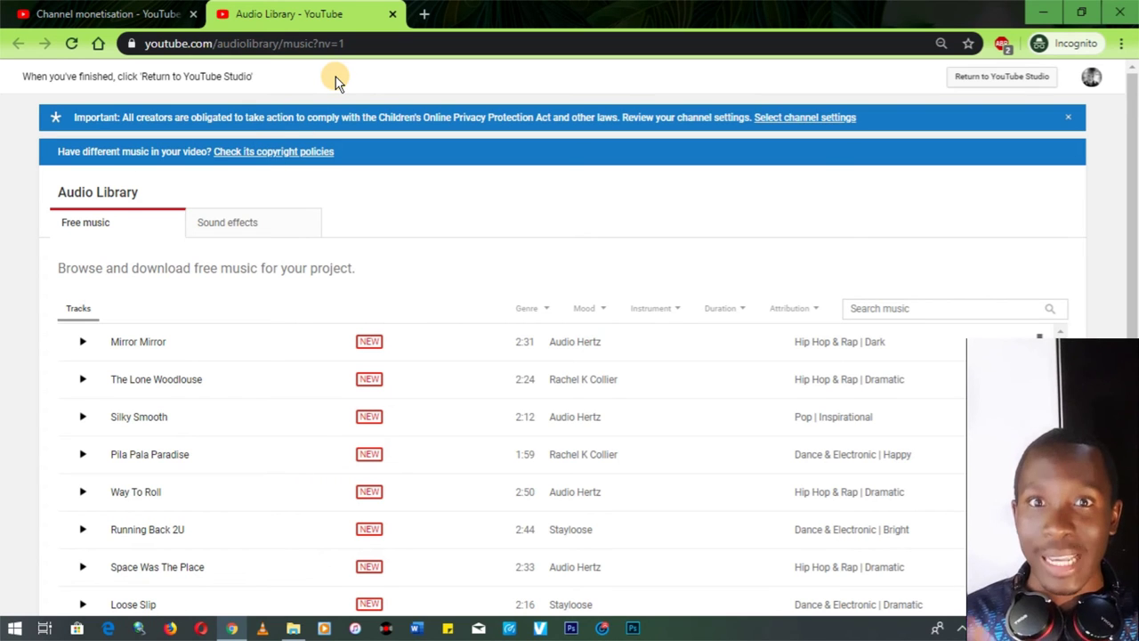
{"action": "left_click", "coordinate": [393, 14]}
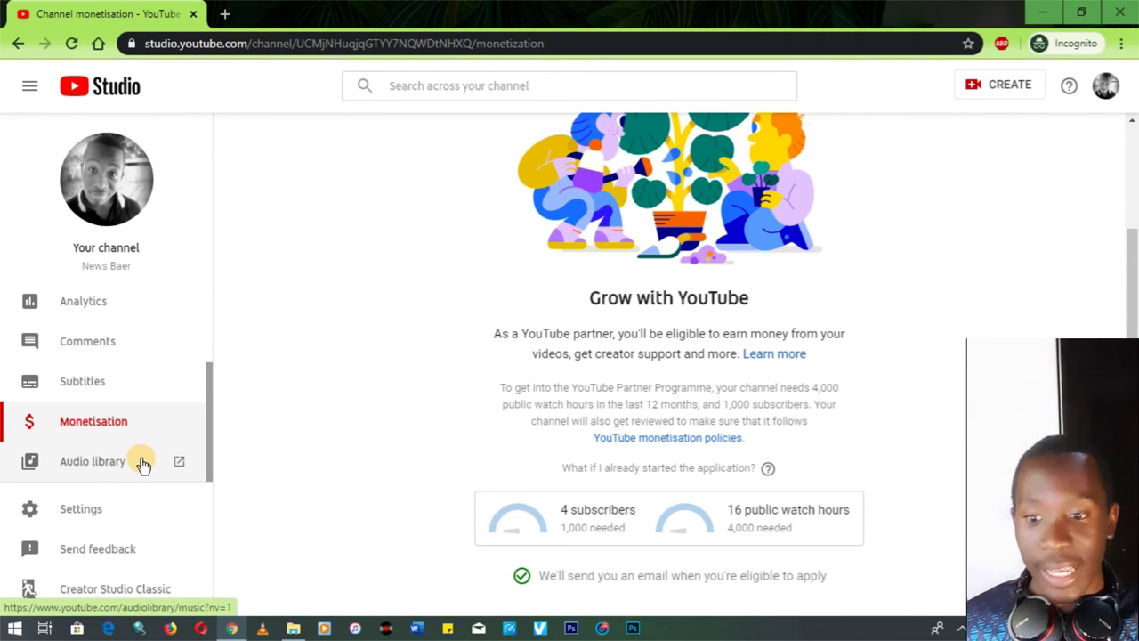
{"action": "left_click", "coordinate": [100, 515]}
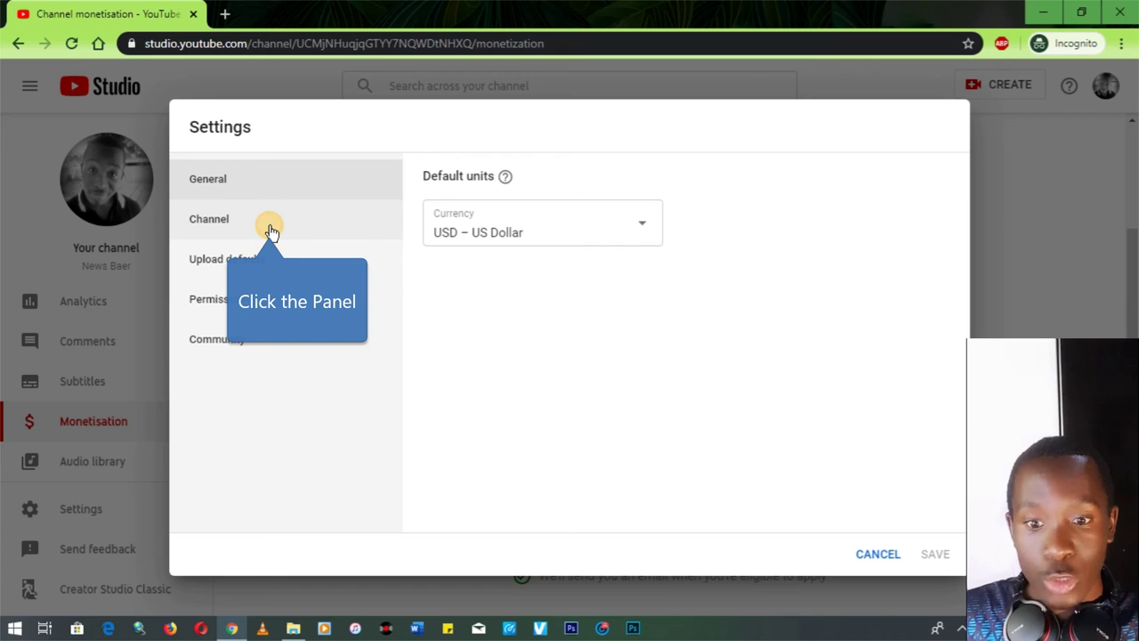
{"action": "left_click", "coordinate": [272, 230]}
{"action": "left_click", "coordinate": [276, 190]}
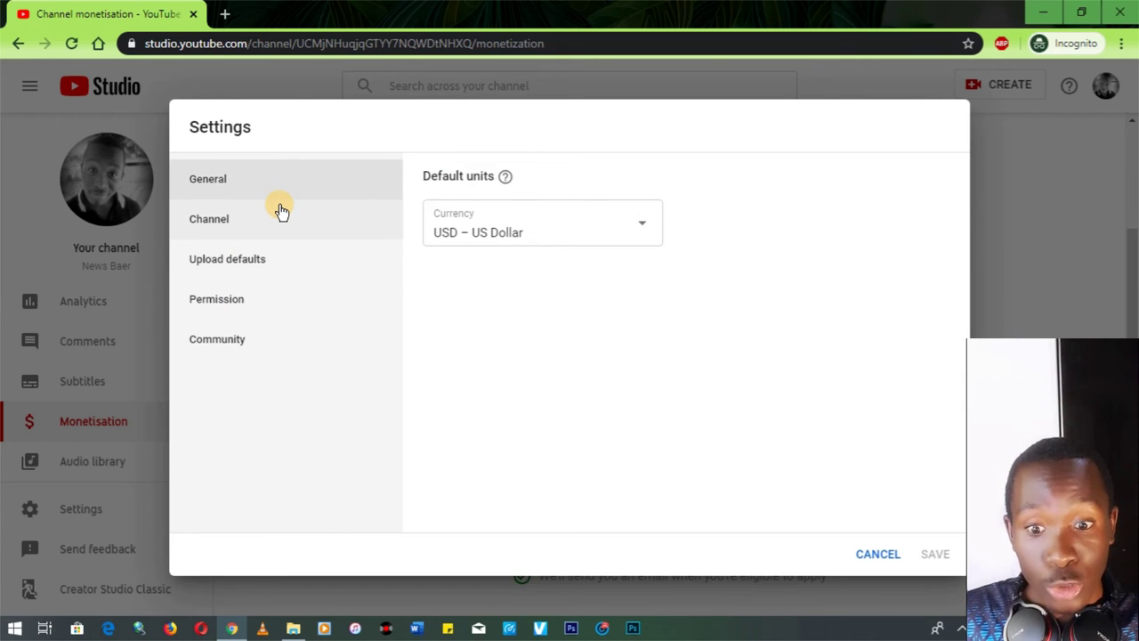
{"action": "left_click", "coordinate": [280, 212]}
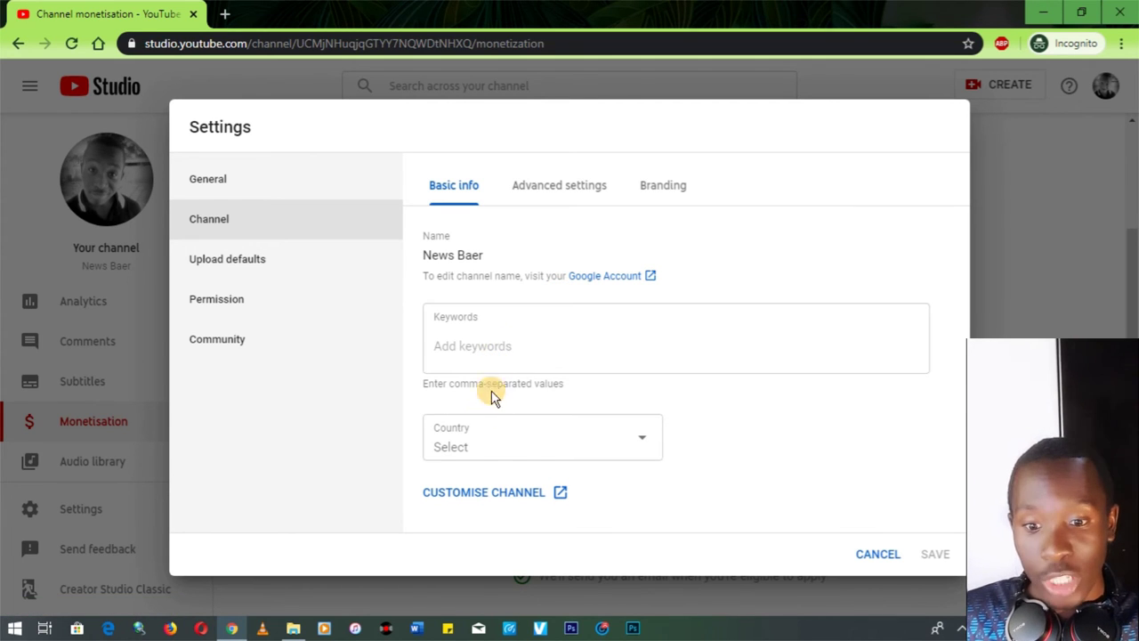
{"action": "left_click", "coordinate": [554, 185]}
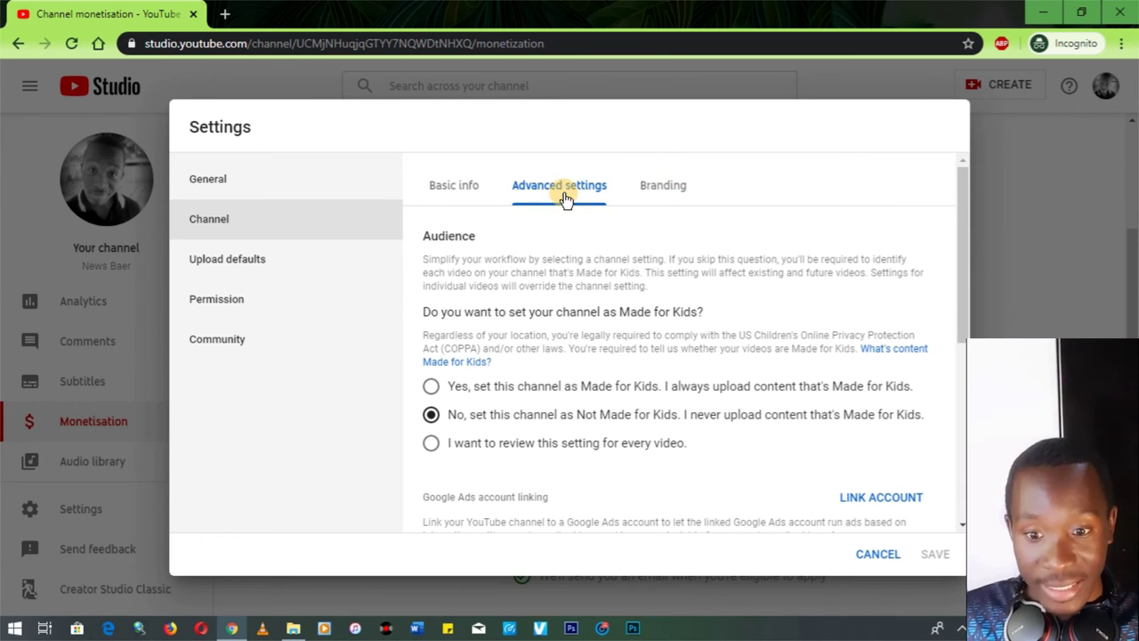
{"action": "left_click", "coordinate": [660, 191]}
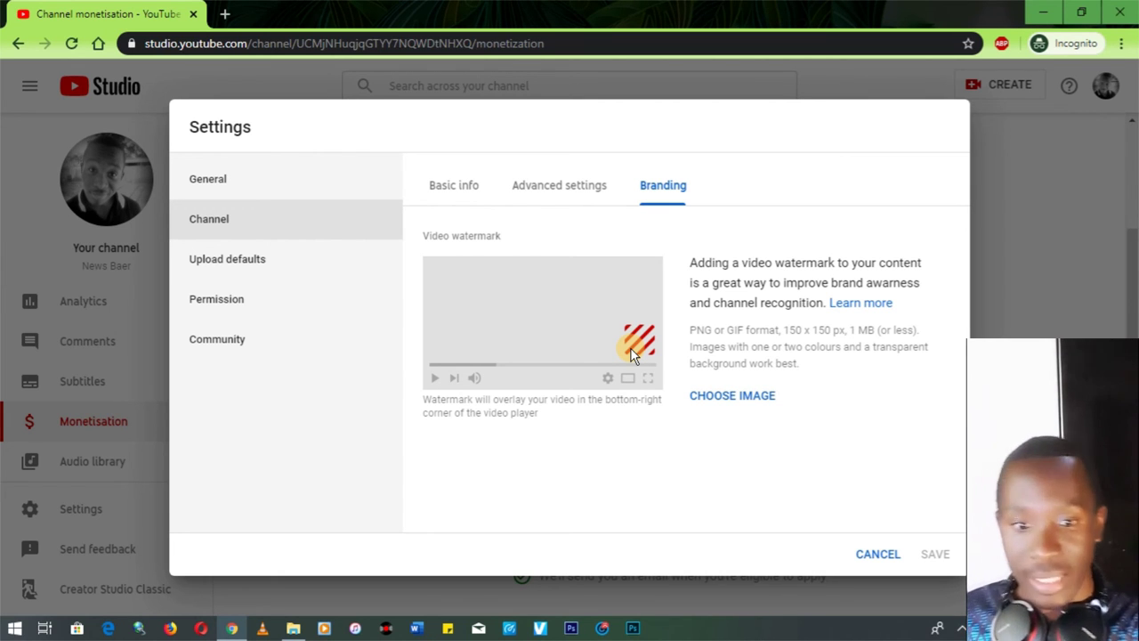
{"action": "left_click", "coordinate": [721, 397]}
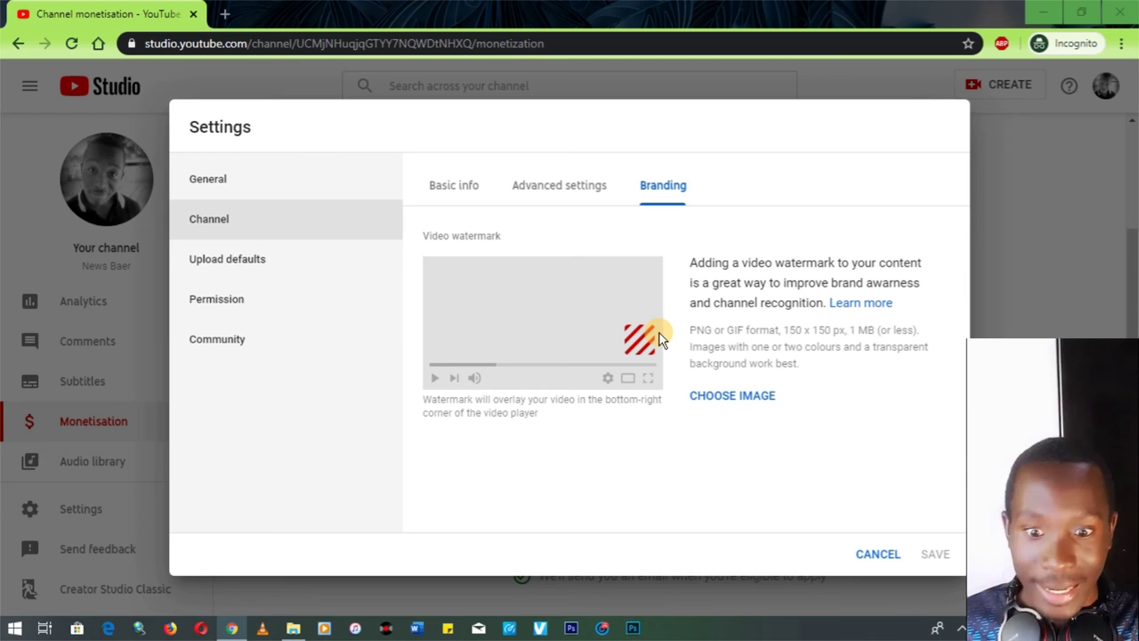
{"action": "left_click", "coordinate": [288, 272]}
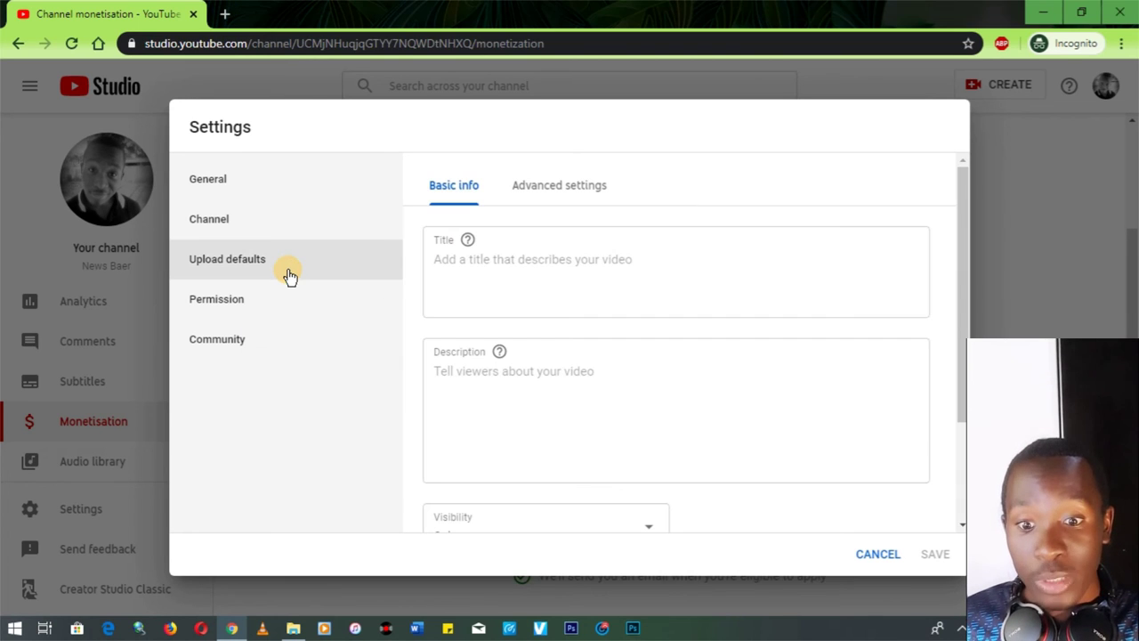
{"action": "left_click", "coordinate": [526, 264]}
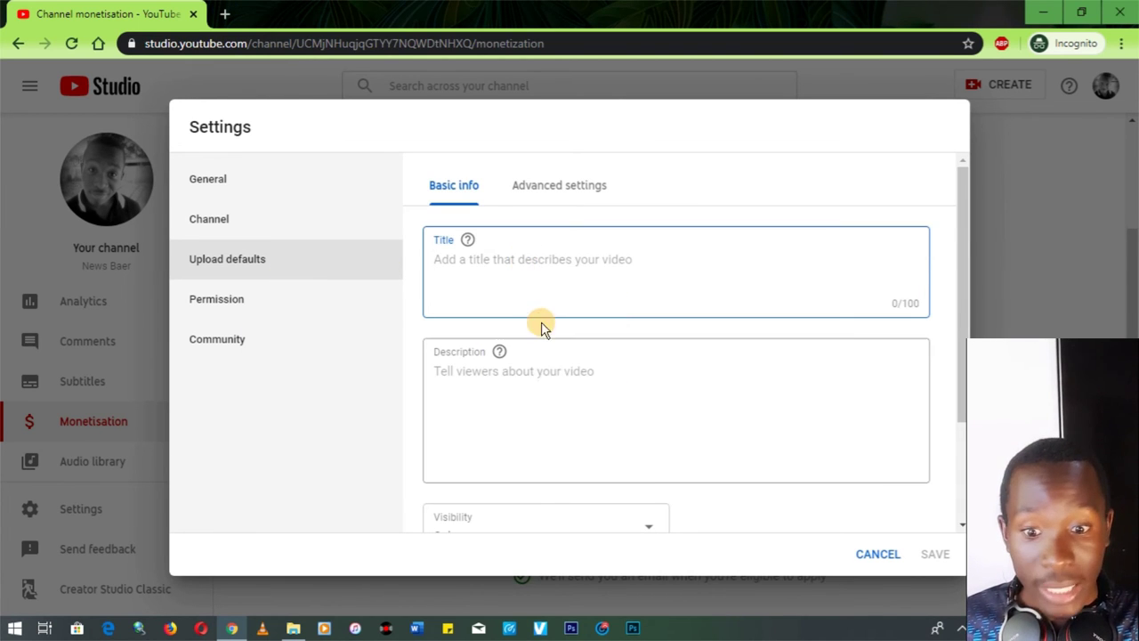
{"action": "left_click", "coordinate": [551, 380]}
{"action": "scroll", "coordinate": [557, 379], "scroll_direction": "down", "scroll_amount": 3}
{"action": "left_click", "coordinate": [557, 394]}
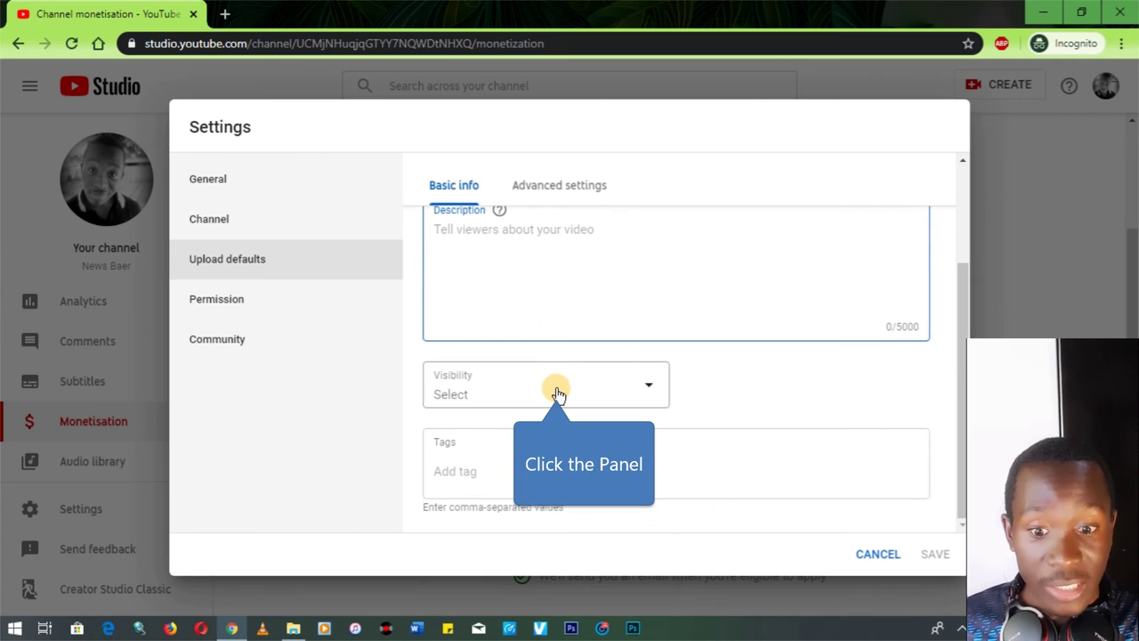
{"action": "left_click", "coordinate": [720, 371]}
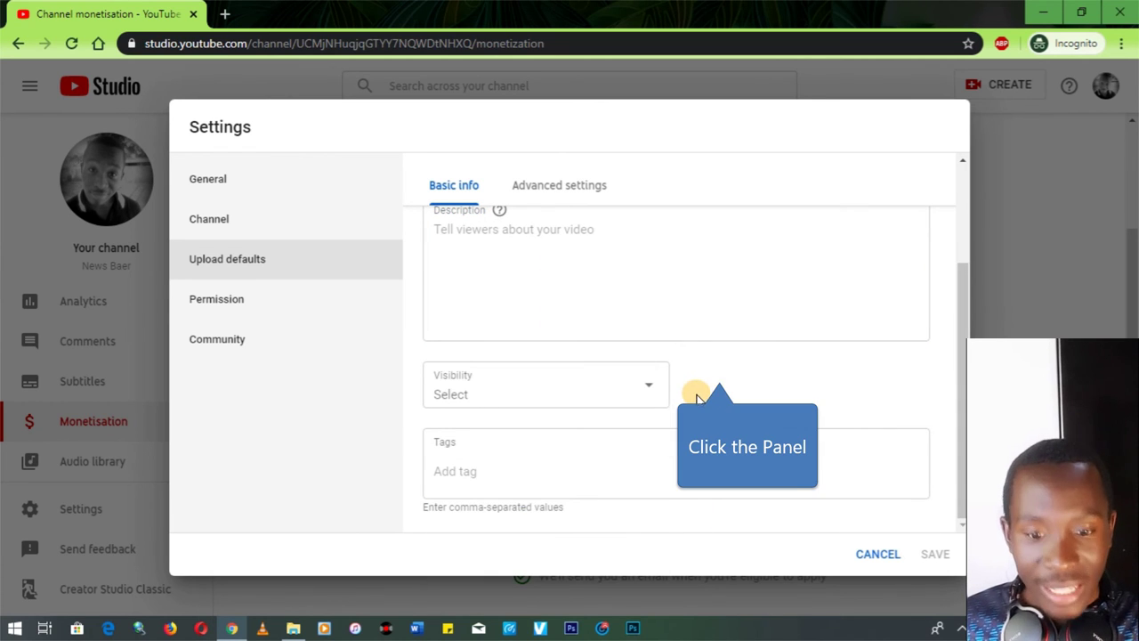
{"action": "left_click", "coordinate": [675, 445]}
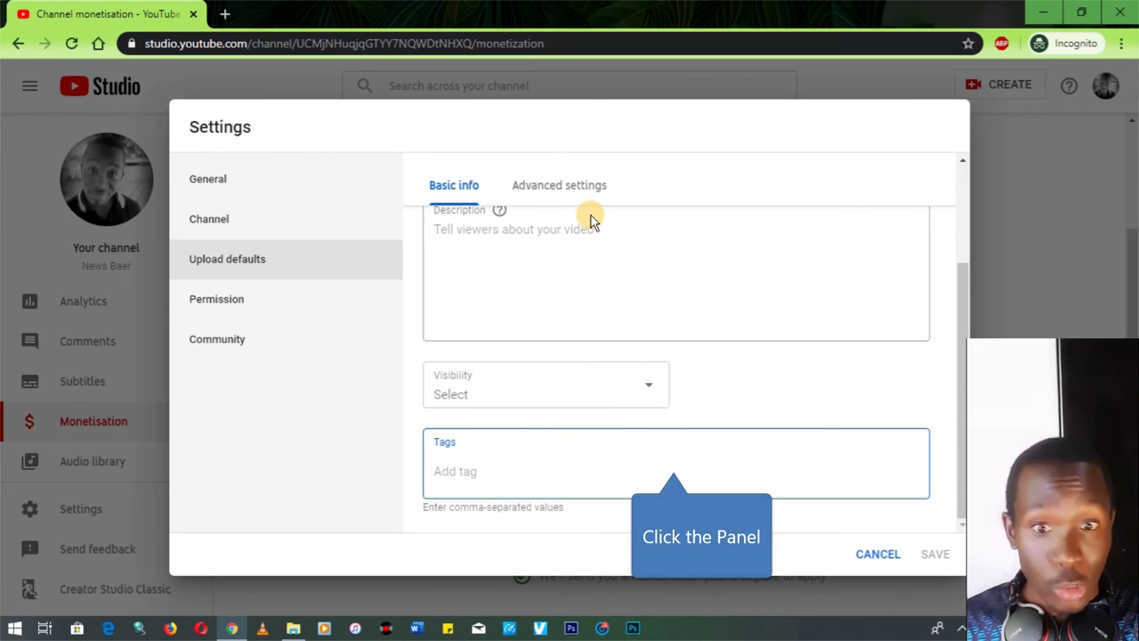
{"action": "left_click", "coordinate": [580, 185]}
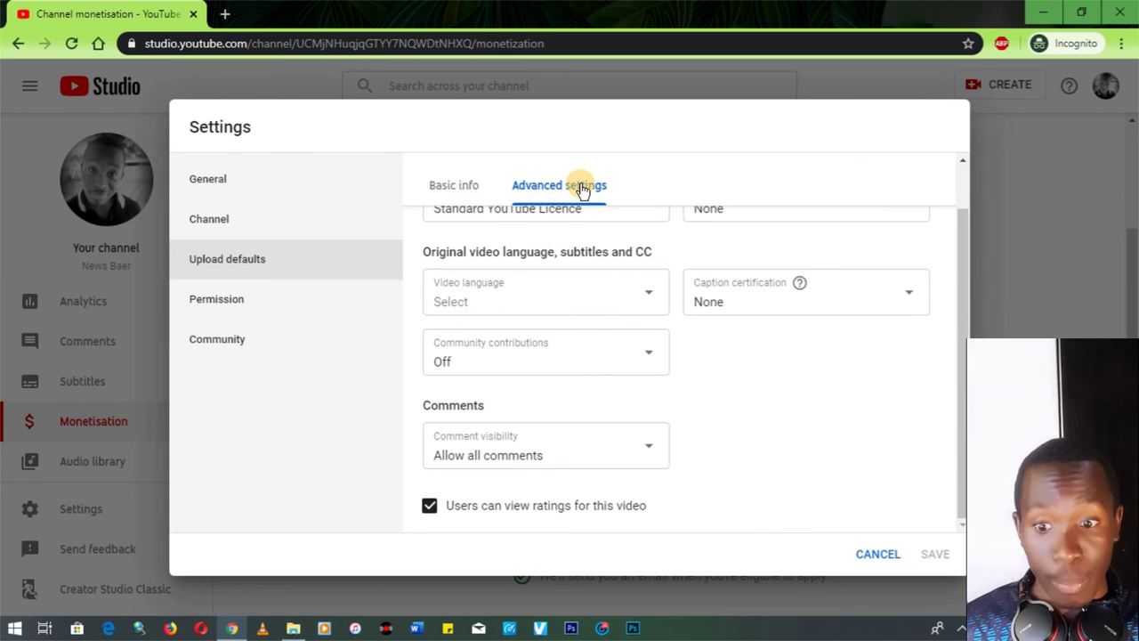
{"action": "left_click", "coordinate": [268, 306]}
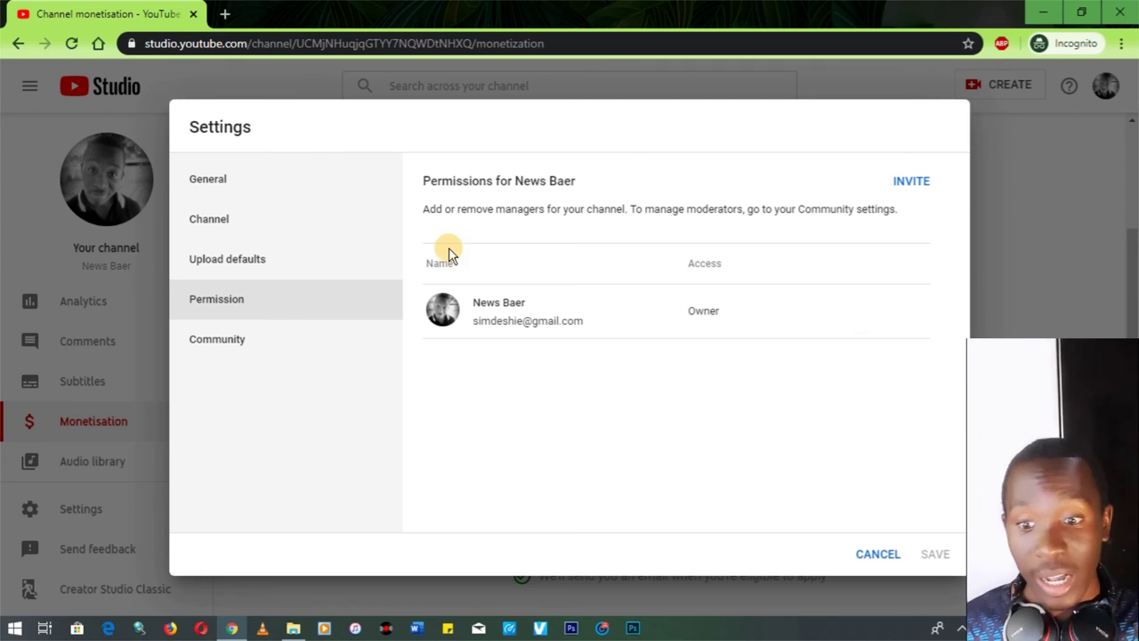
{"action": "left_click", "coordinate": [285, 339]}
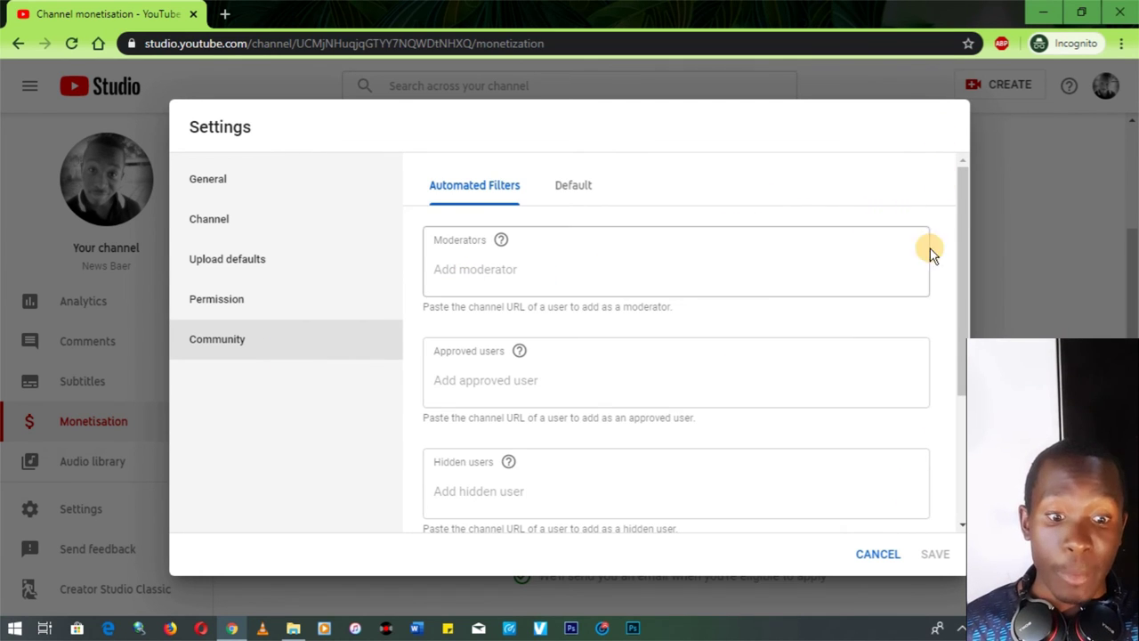
{"action": "left_click", "coordinate": [878, 551]}
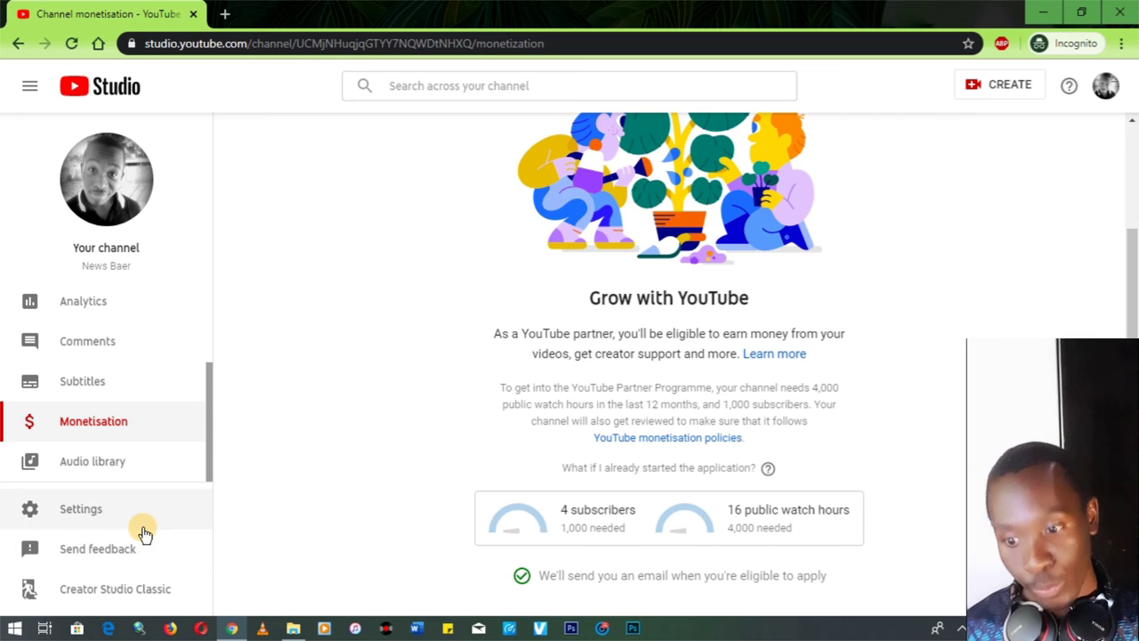
Review the 28-day Channel analytics and its 'Your top videos in this period' table.
{"action": "left_click", "coordinate": [95, 304]}
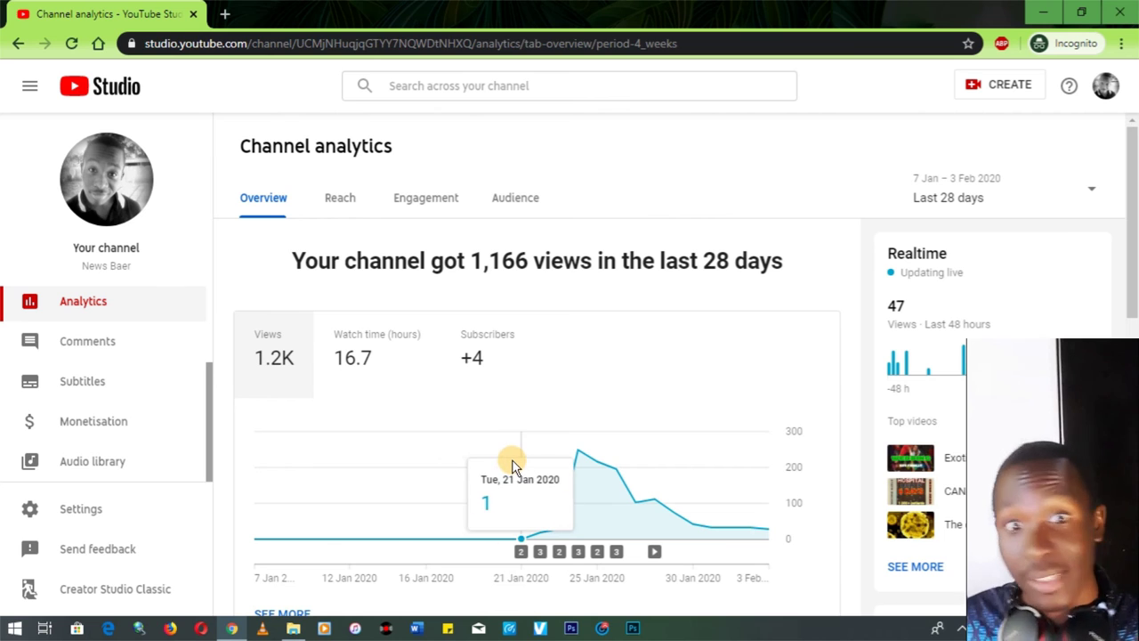
{"action": "mouse_move", "coordinate": [282, 345]}
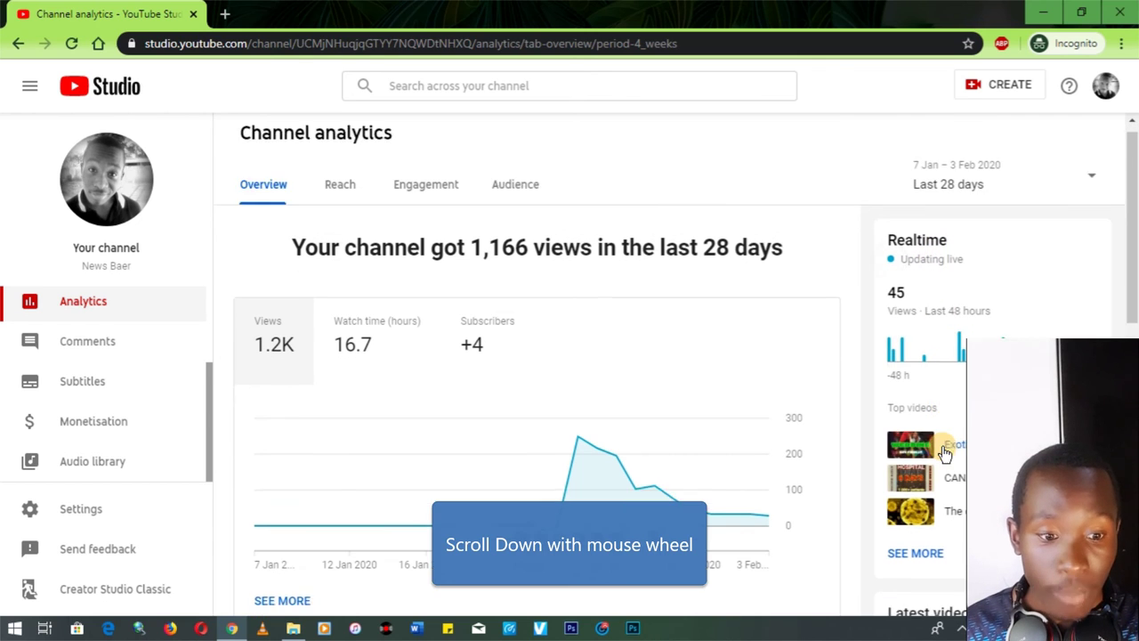
{"action": "scroll", "coordinate": [941, 463], "scroll_direction": "down", "scroll_amount": 1}
{"action": "scroll", "coordinate": [712, 431], "scroll_direction": "down", "scroll_amount": 5}
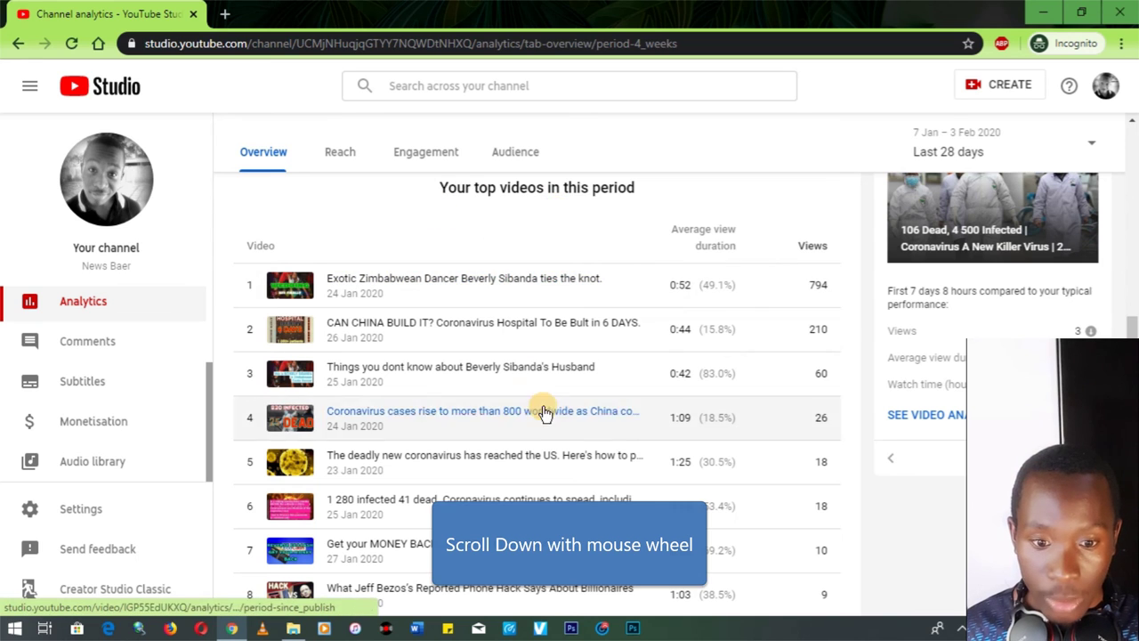
{"action": "scroll", "coordinate": [544, 406], "scroll_direction": "down", "scroll_amount": 1}
{"action": "scroll", "coordinate": [577, 454], "scroll_direction": "up", "scroll_amount": 2}
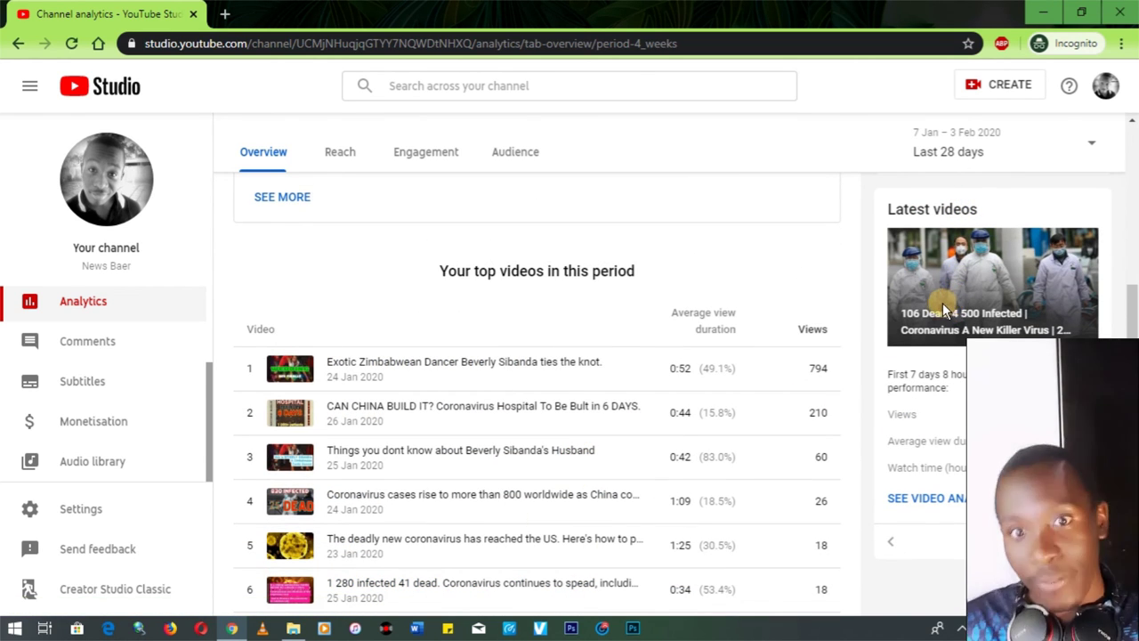
{"action": "scroll", "coordinate": [676, 283], "scroll_direction": "up", "scroll_amount": 4}
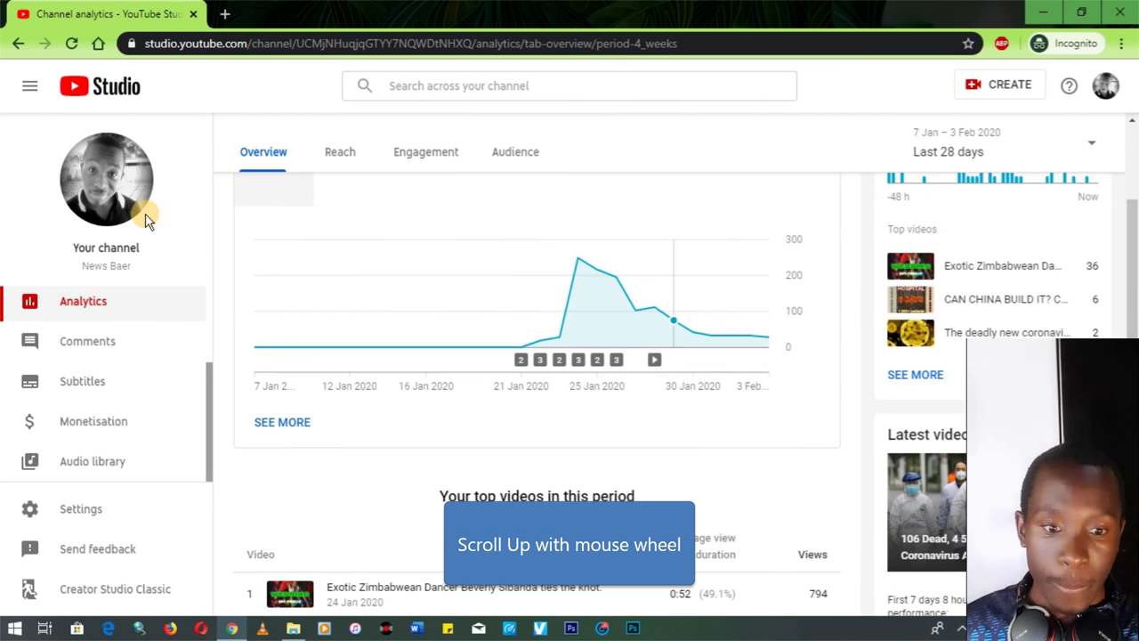
{"action": "left_click", "coordinate": [345, 152]}
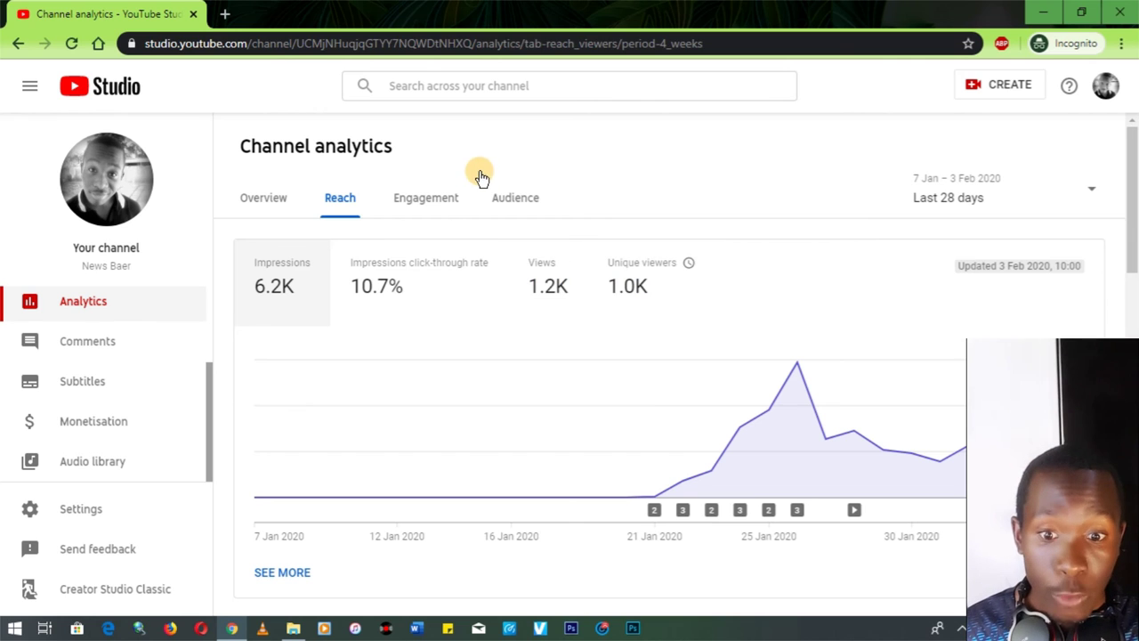
{"action": "scroll", "coordinate": [453, 255], "scroll_direction": "down", "scroll_amount": 3}
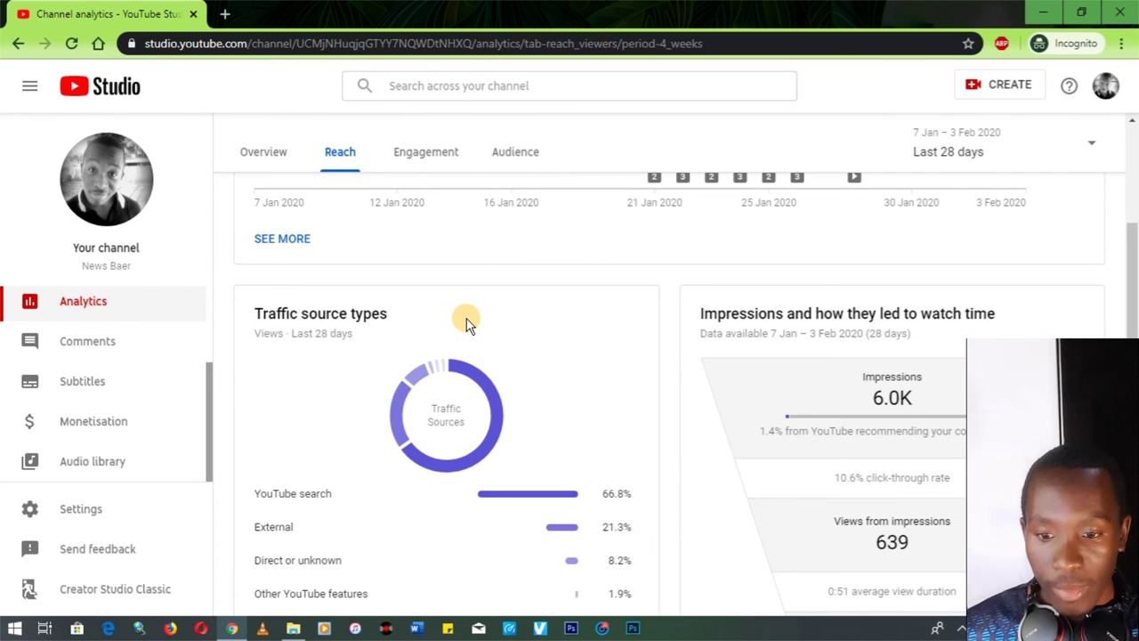
{"action": "scroll", "coordinate": [418, 414], "scroll_direction": "down", "scroll_amount": 1}
{"action": "mouse_move", "coordinate": [365, 418]}
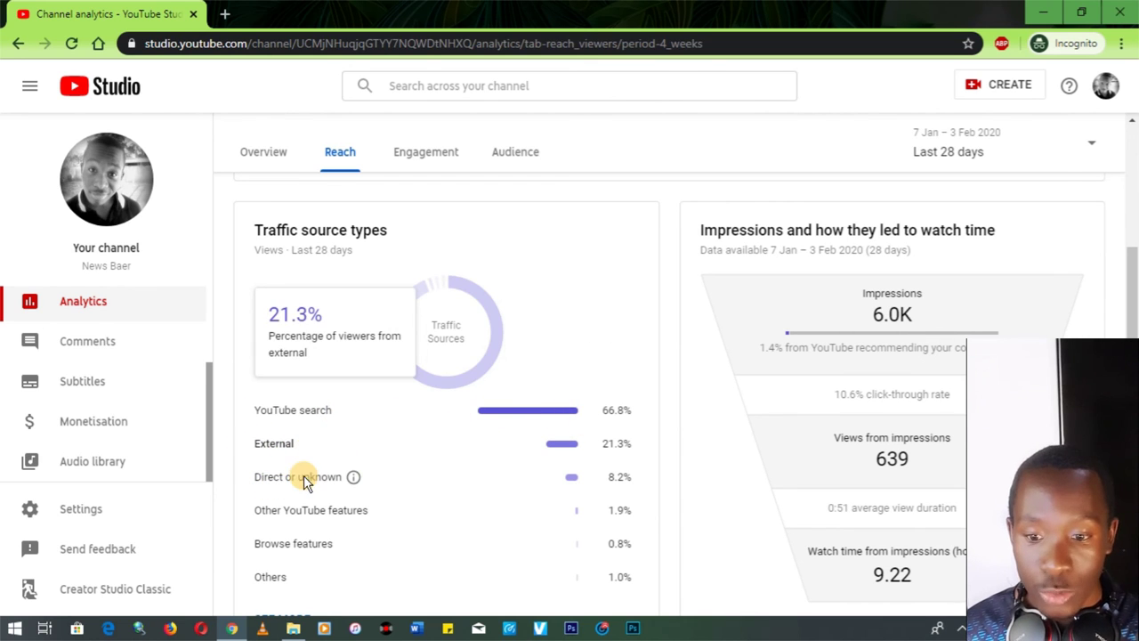
{"action": "mouse_move", "coordinate": [295, 485]}
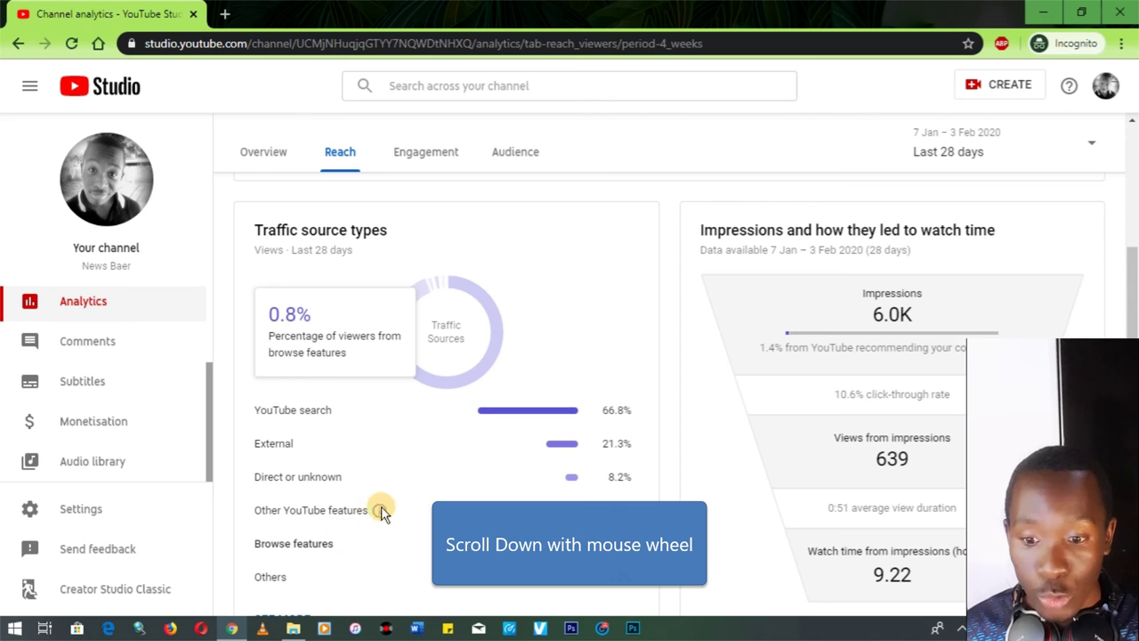
{"action": "scroll", "coordinate": [467, 496], "scroll_direction": "down", "scroll_amount": 2}
{"action": "scroll", "coordinate": [467, 499], "scroll_direction": "down", "scroll_amount": 3}
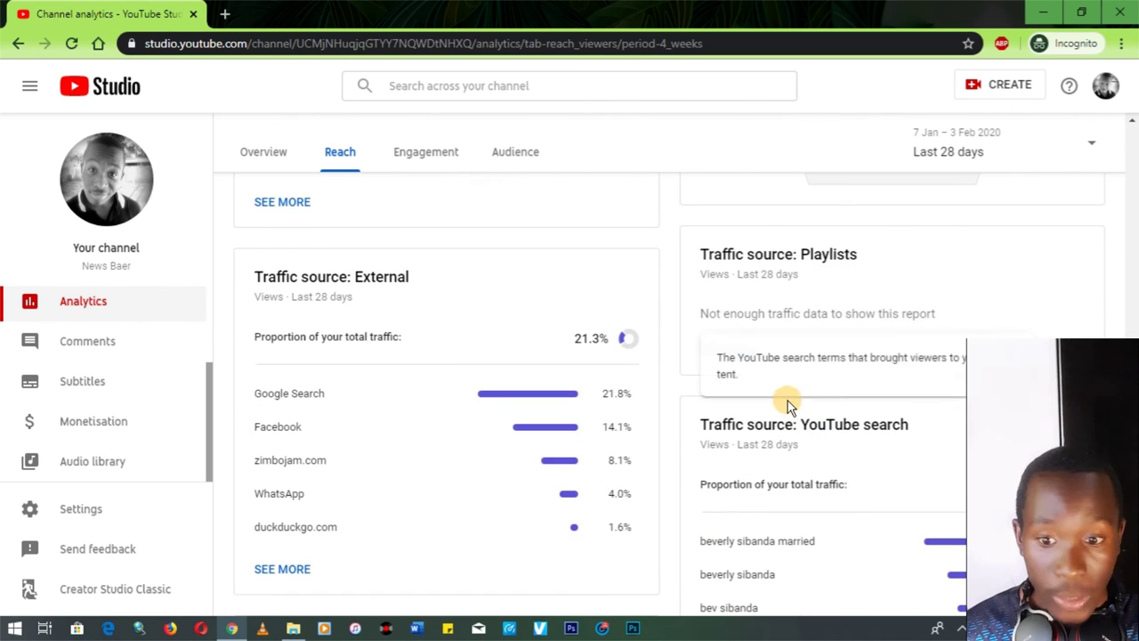
{"action": "scroll", "coordinate": [575, 347], "scroll_direction": "down", "scroll_amount": 1}
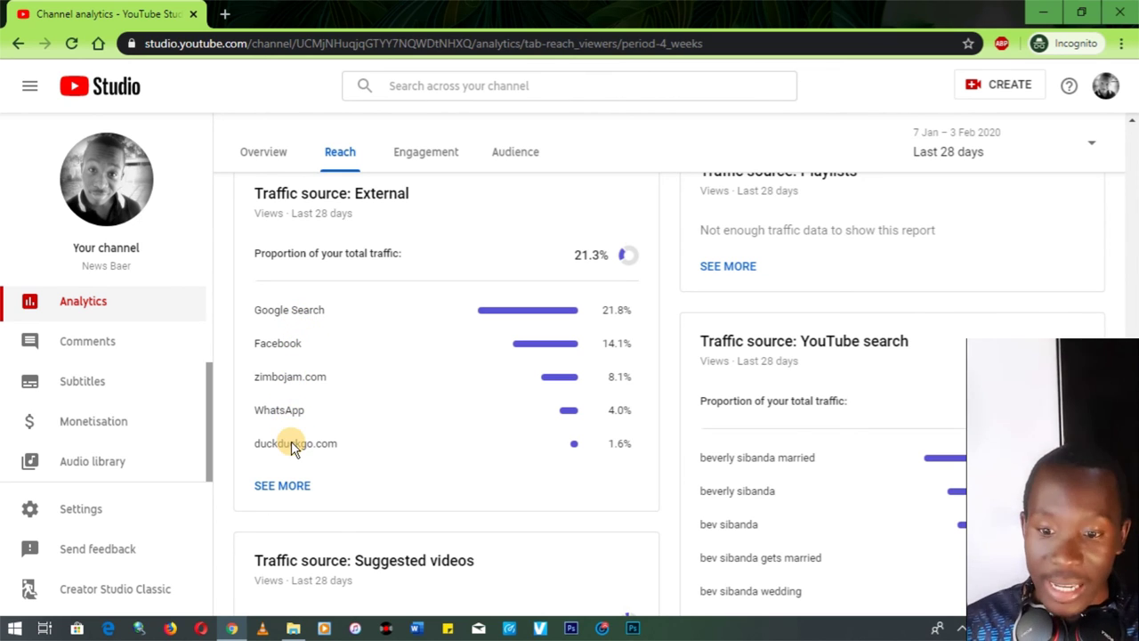
{"action": "scroll", "coordinate": [739, 454], "scroll_direction": "down", "scroll_amount": 1}
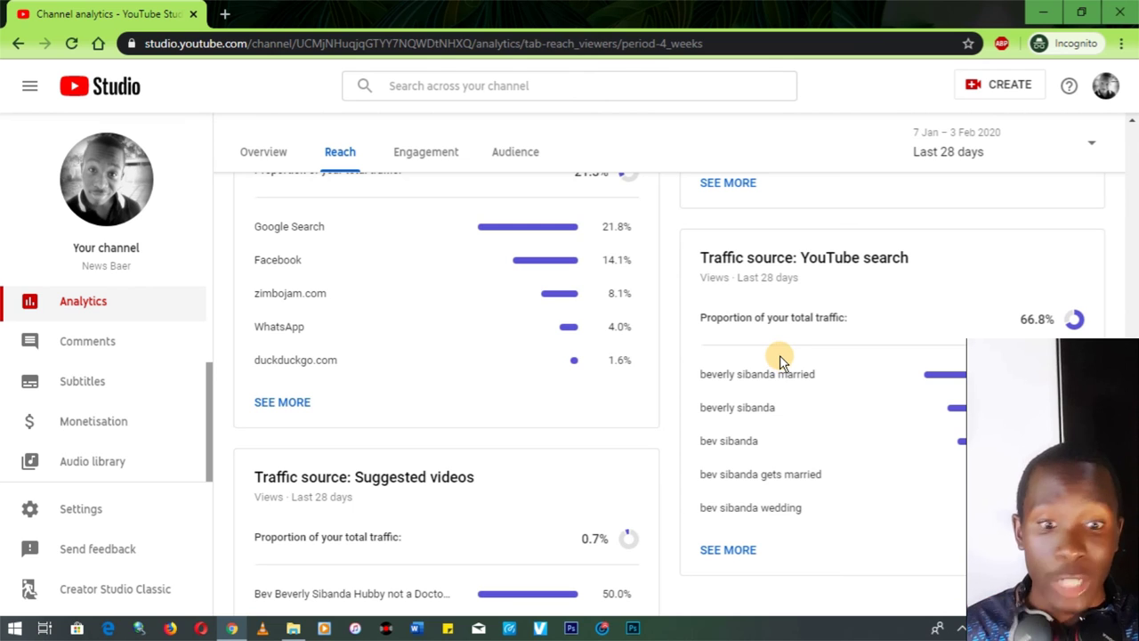
{"action": "scroll", "coordinate": [779, 365], "scroll_direction": "down", "scroll_amount": 3}
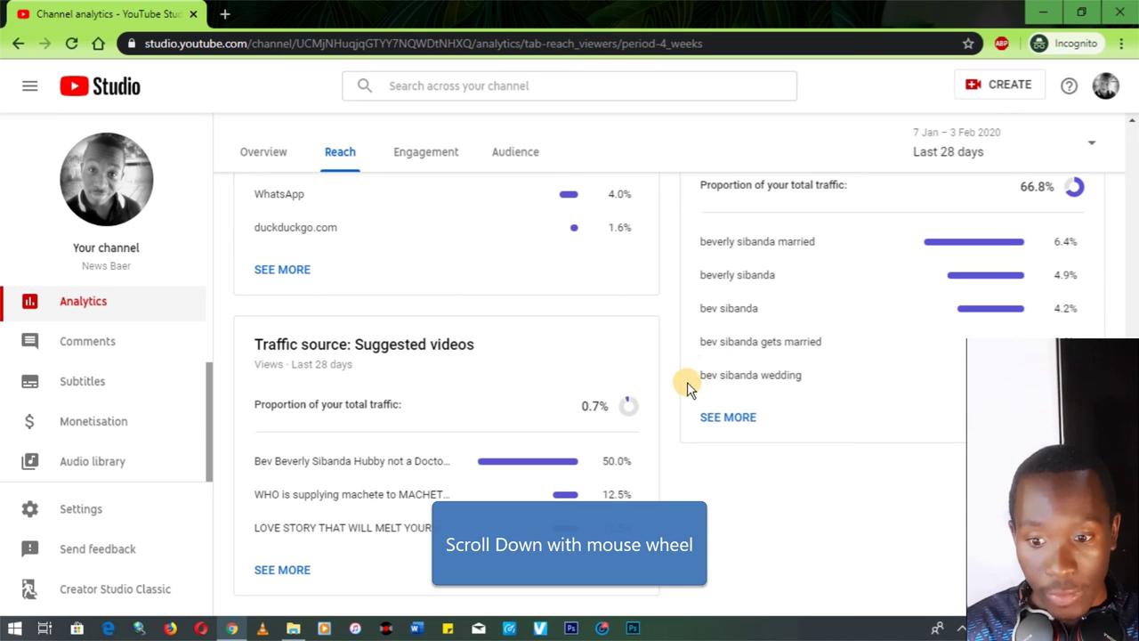
{"action": "scroll", "coordinate": [558, 398], "scroll_direction": "up", "scroll_amount": 5}
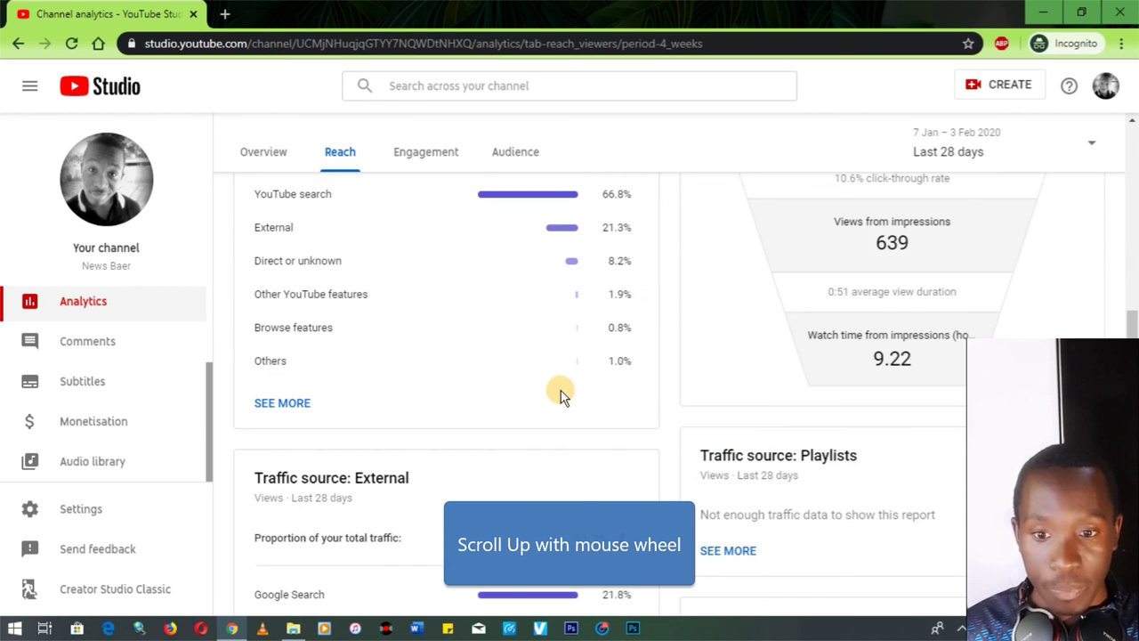
{"action": "scroll", "coordinate": [570, 382], "scroll_direction": "down", "scroll_amount": 5}
{"action": "scroll", "coordinate": [572, 372], "scroll_direction": "down", "scroll_amount": 1}
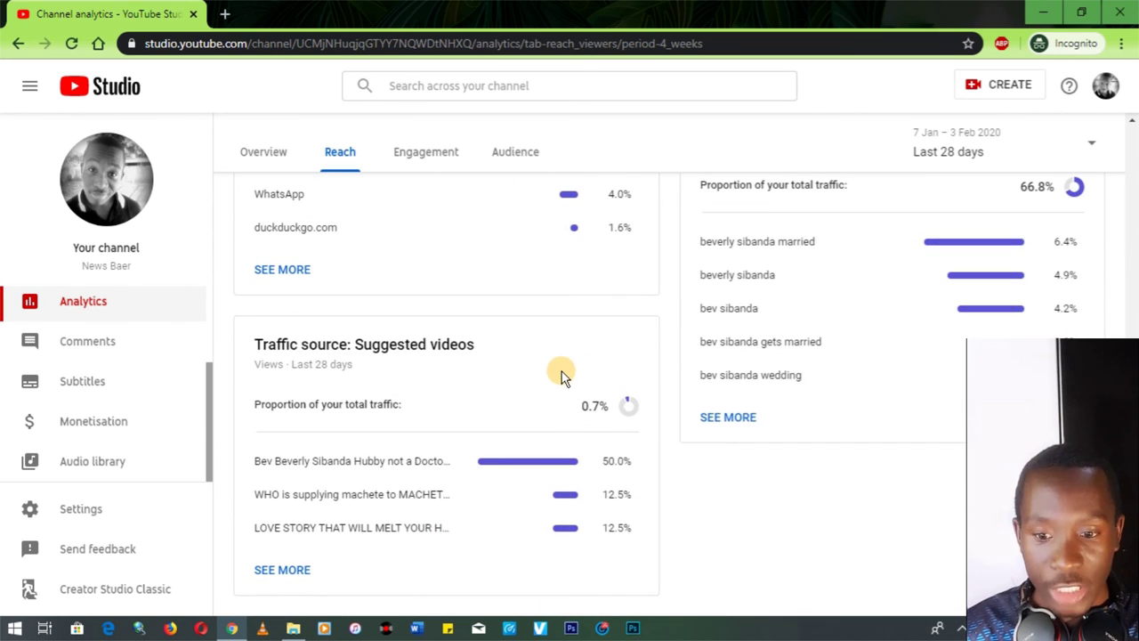
{"action": "mouse_move", "coordinate": [370, 347]}
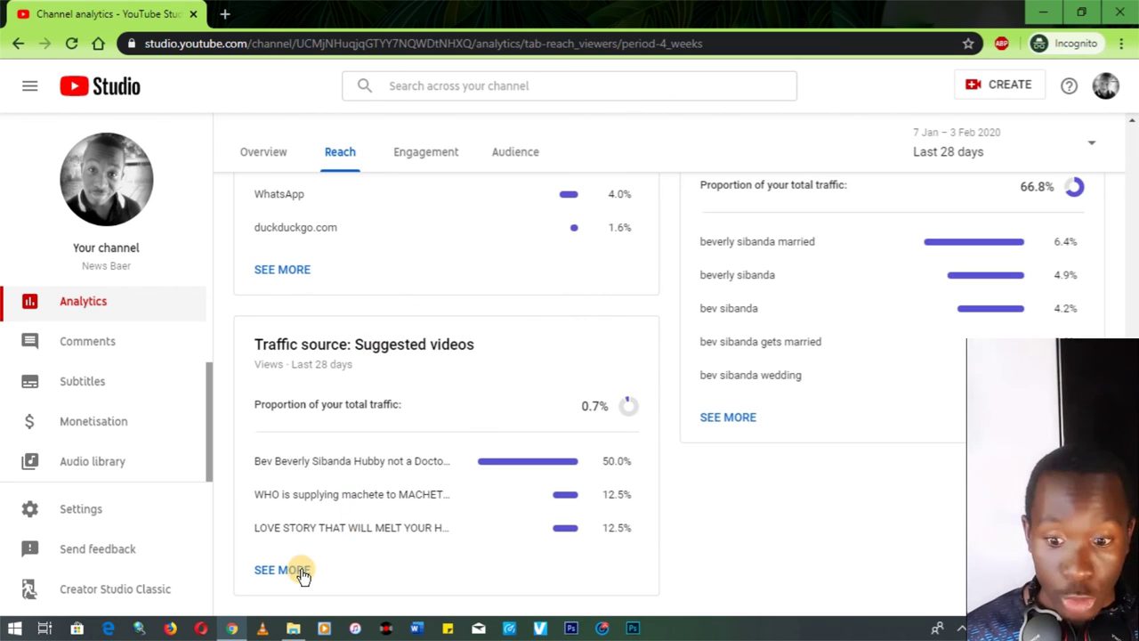
{"action": "scroll", "coordinate": [442, 154], "scroll_direction": "up", "scroll_amount": 10}
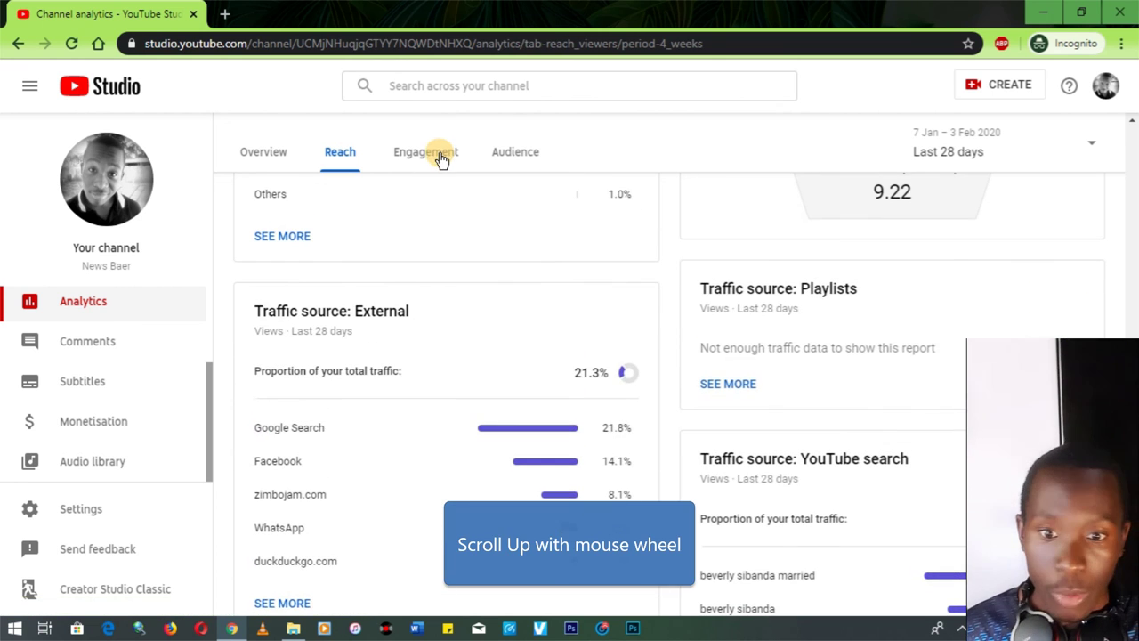
Browse Engagement analytics (16.7 watch hours, 0:51 average view duration), then open Audience.
{"action": "left_click", "coordinate": [442, 156]}
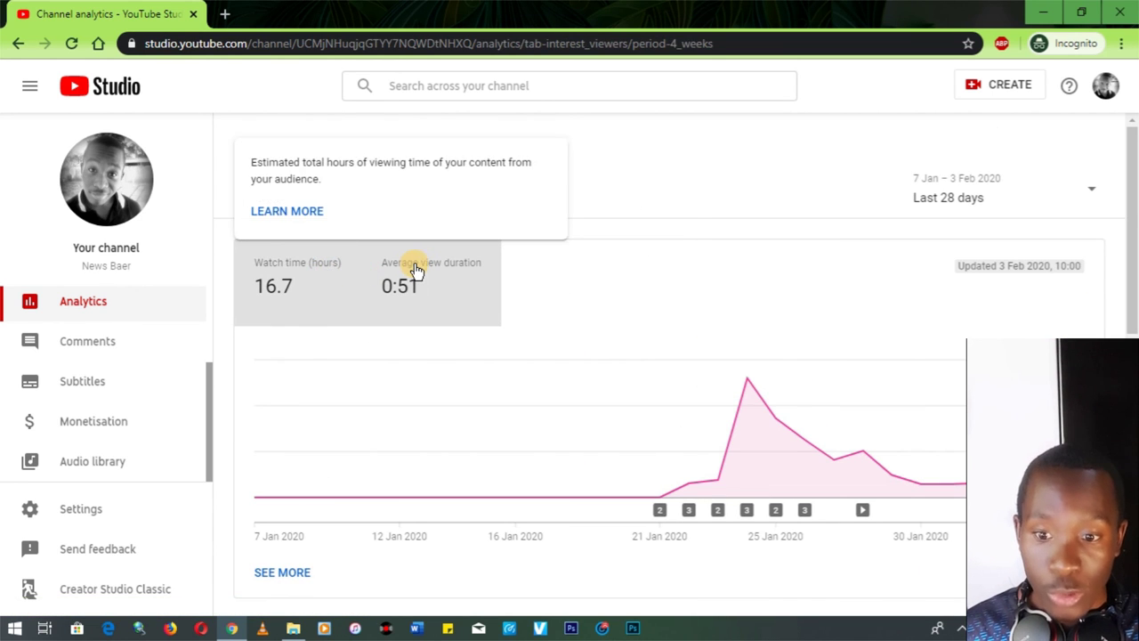
{"action": "mouse_move", "coordinate": [418, 269]}
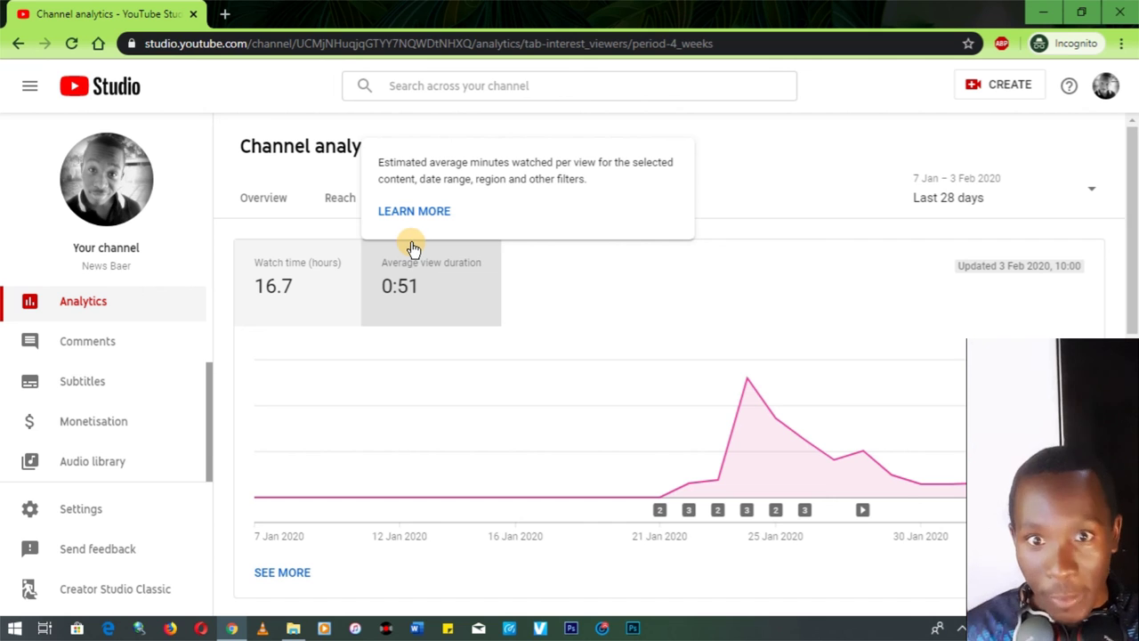
{"action": "scroll", "coordinate": [412, 247], "scroll_direction": "down", "scroll_amount": 5}
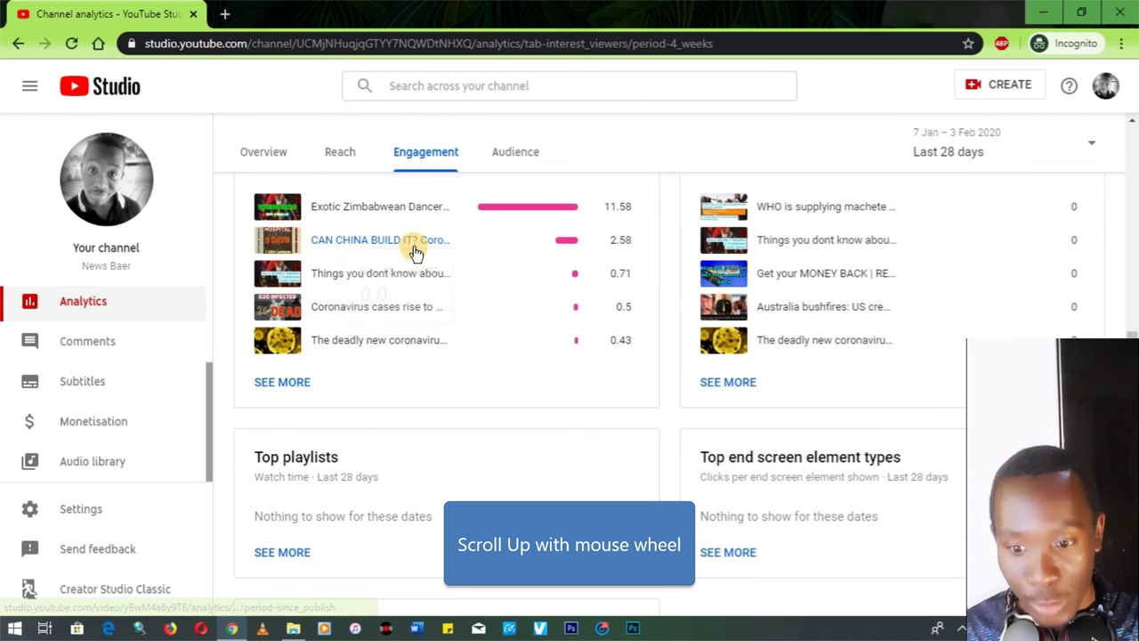
{"action": "scroll", "coordinate": [415, 249], "scroll_direction": "up", "scroll_amount": 5}
{"action": "scroll", "coordinate": [420, 236], "scroll_direction": "up", "scroll_amount": 1}
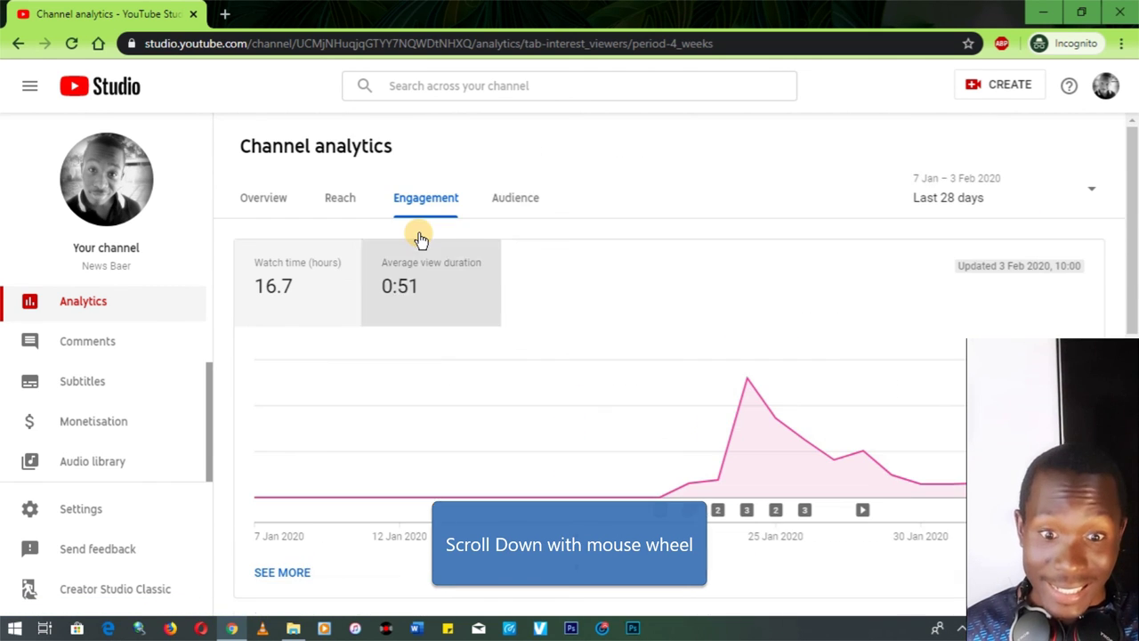
{"action": "scroll", "coordinate": [418, 240], "scroll_direction": "down", "scroll_amount": 4}
{"action": "scroll", "coordinate": [415, 237], "scroll_direction": "down", "scroll_amount": 2}
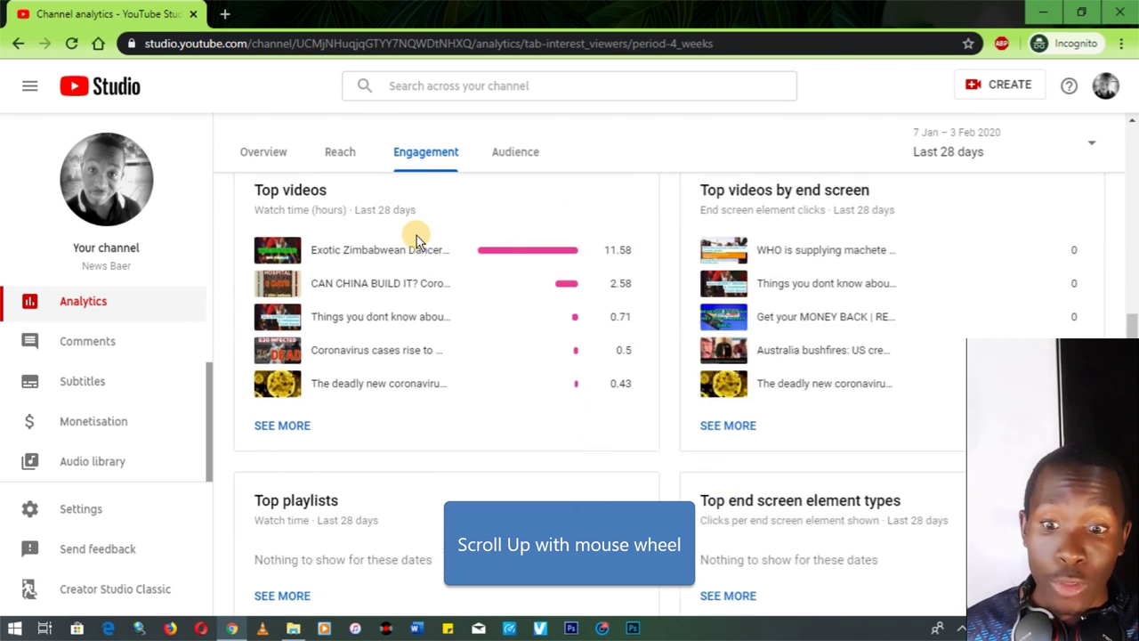
{"action": "scroll", "coordinate": [419, 229], "scroll_direction": "up", "scroll_amount": 5}
{"action": "left_click", "coordinate": [521, 196]}
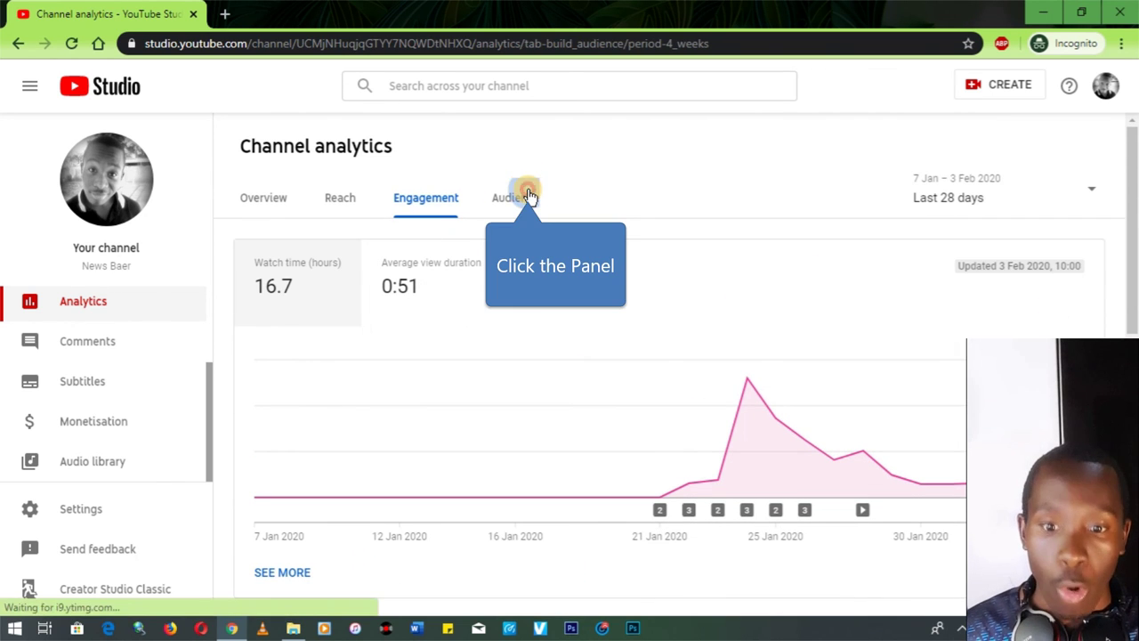
{"action": "scroll", "coordinate": [404, 332], "scroll_direction": "down", "scroll_amount": 1}
{"action": "scroll", "coordinate": [404, 332], "scroll_direction": "down", "scroll_amount": 4}
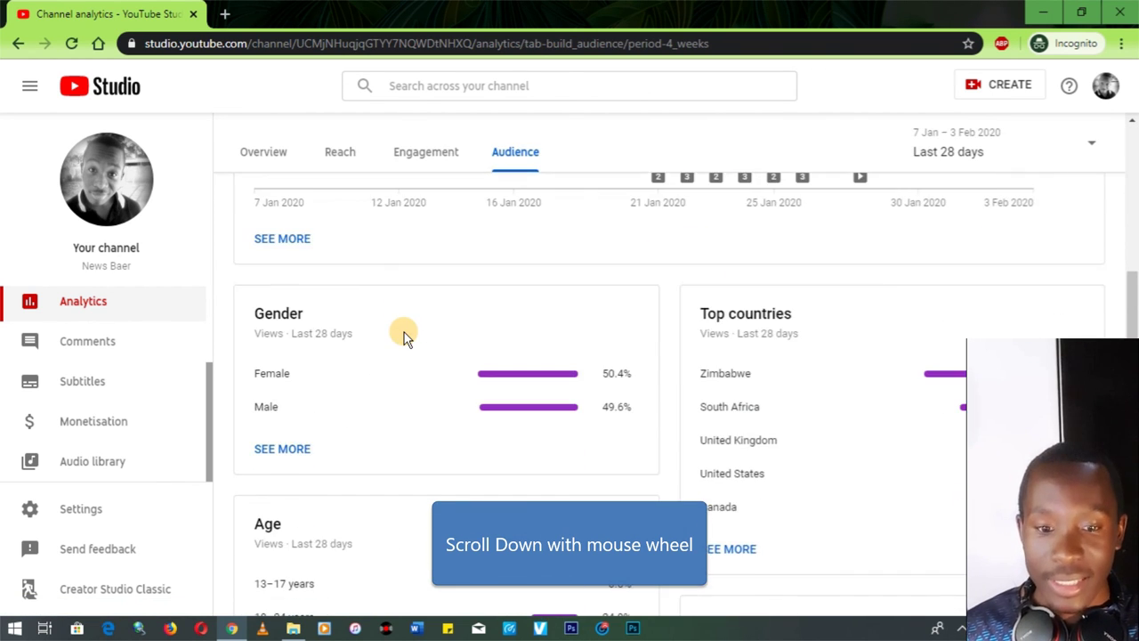
{"action": "scroll", "coordinate": [404, 332], "scroll_direction": "up", "scroll_amount": 1}
{"action": "scroll", "coordinate": [403, 331], "scroll_direction": "down", "scroll_amount": 2}
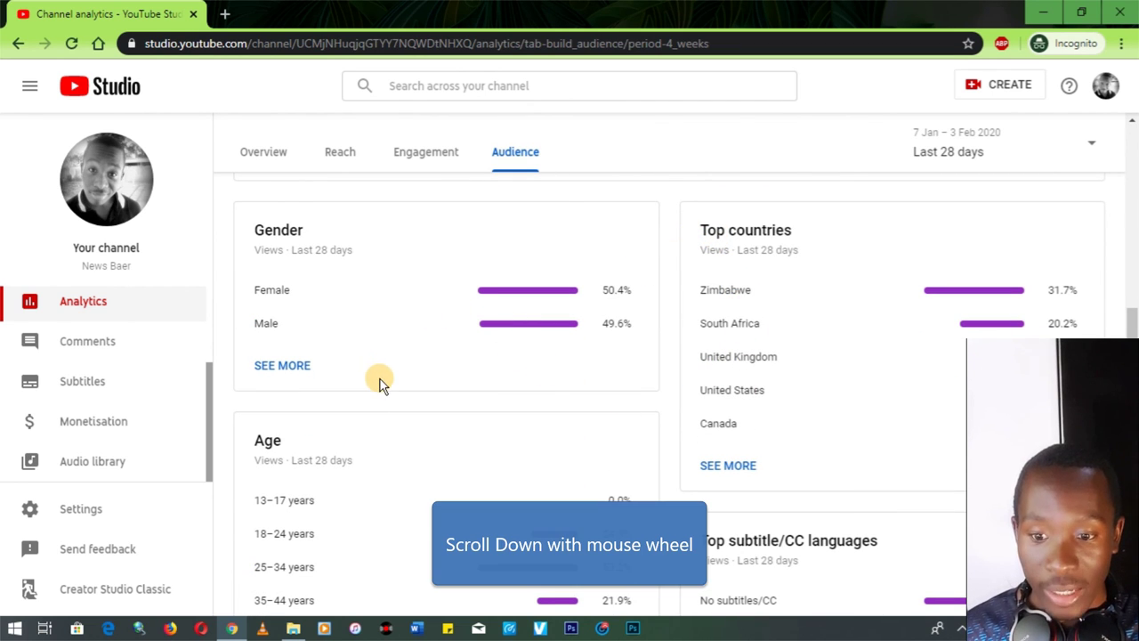
{"action": "scroll", "coordinate": [480, 386], "scroll_direction": "down", "scroll_amount": 2}
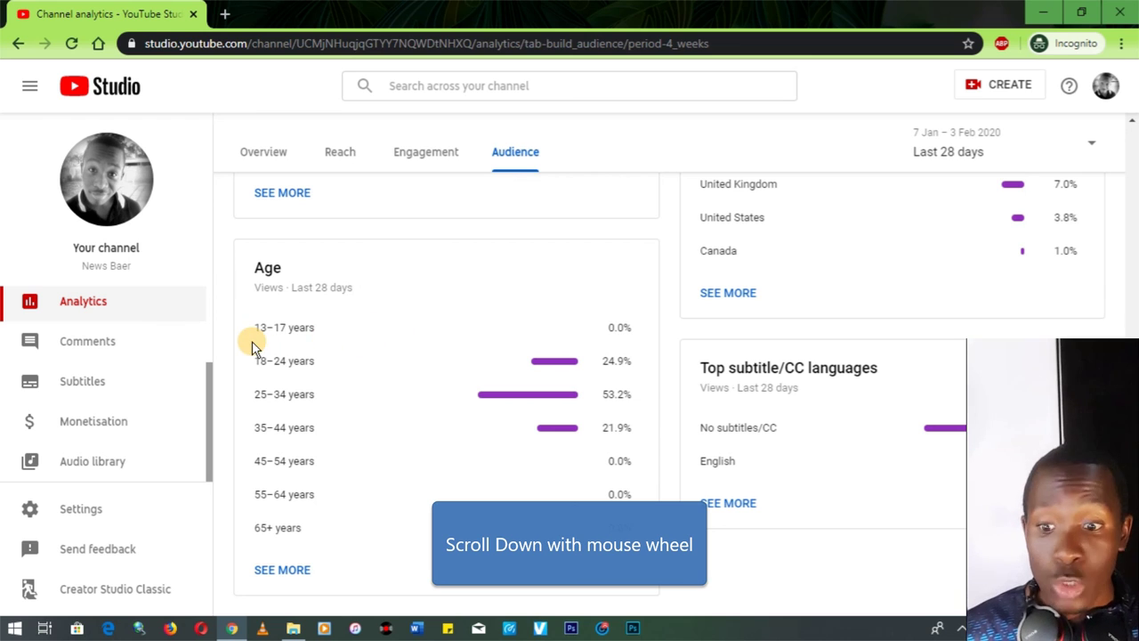
{"action": "scroll", "coordinate": [374, 354], "scroll_direction": "up", "scroll_amount": 1}
{"action": "scroll", "coordinate": [374, 354], "scroll_direction": "up", "scroll_amount": 5}
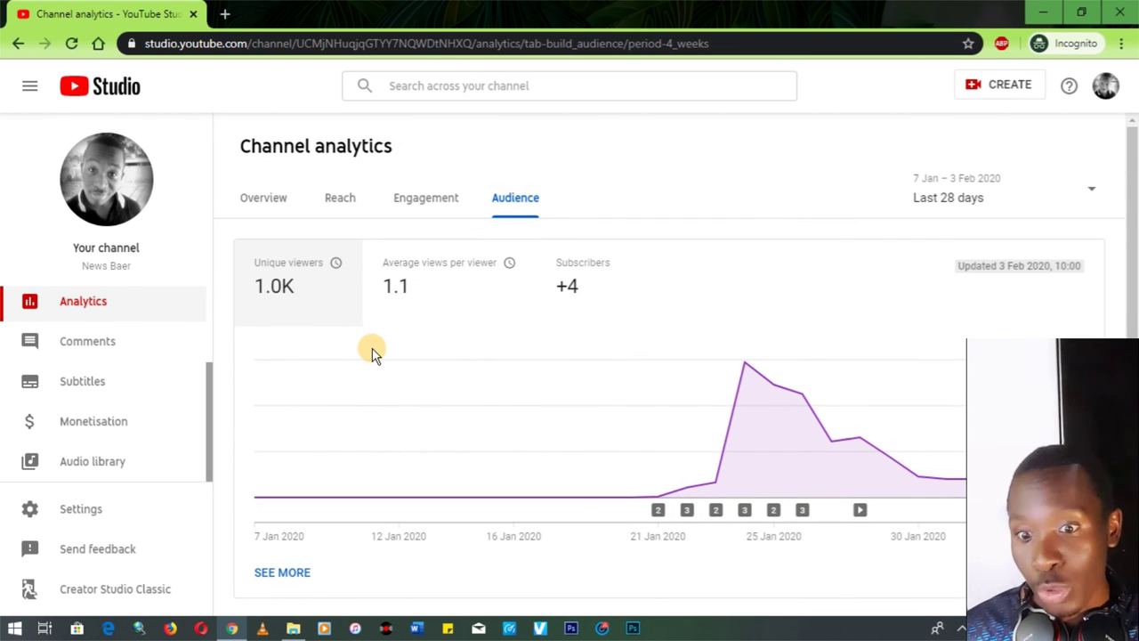
On the analytics Overview, try Last 90 days and Last 365 days, then return to Last 28 days.
{"action": "left_click", "coordinate": [276, 200]}
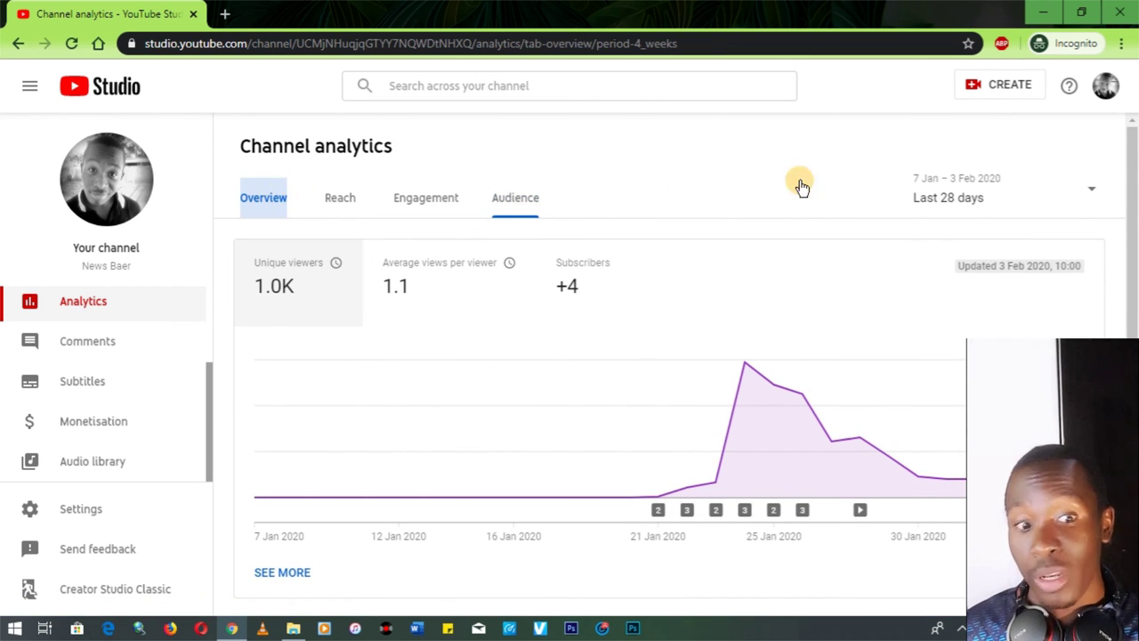
{"action": "left_click", "coordinate": [995, 184]}
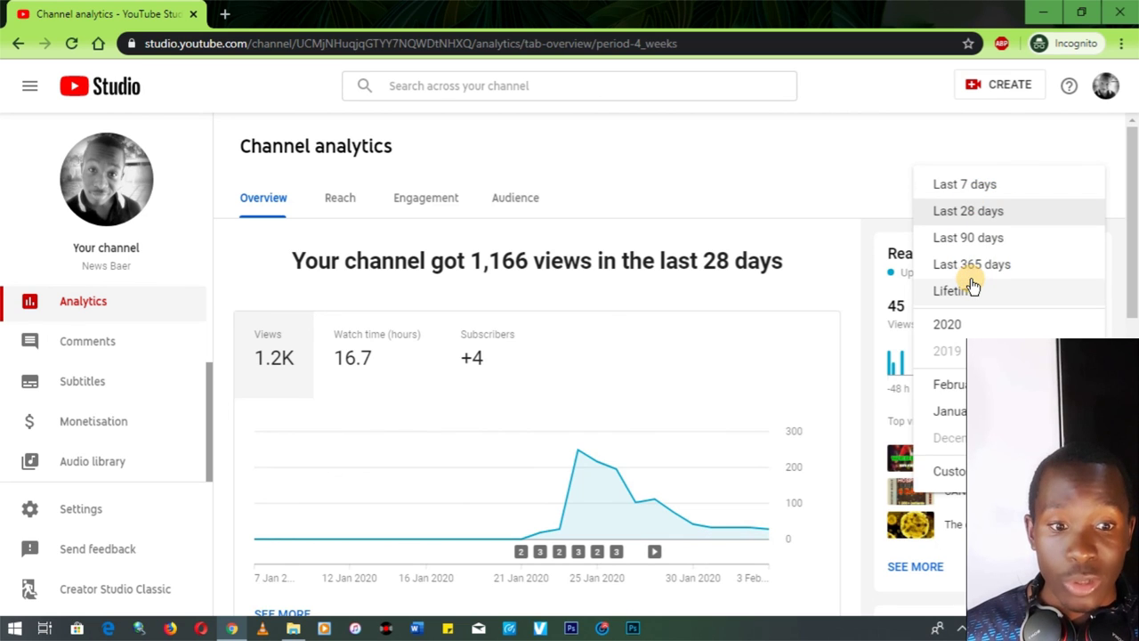
{"action": "left_click", "coordinate": [971, 241]}
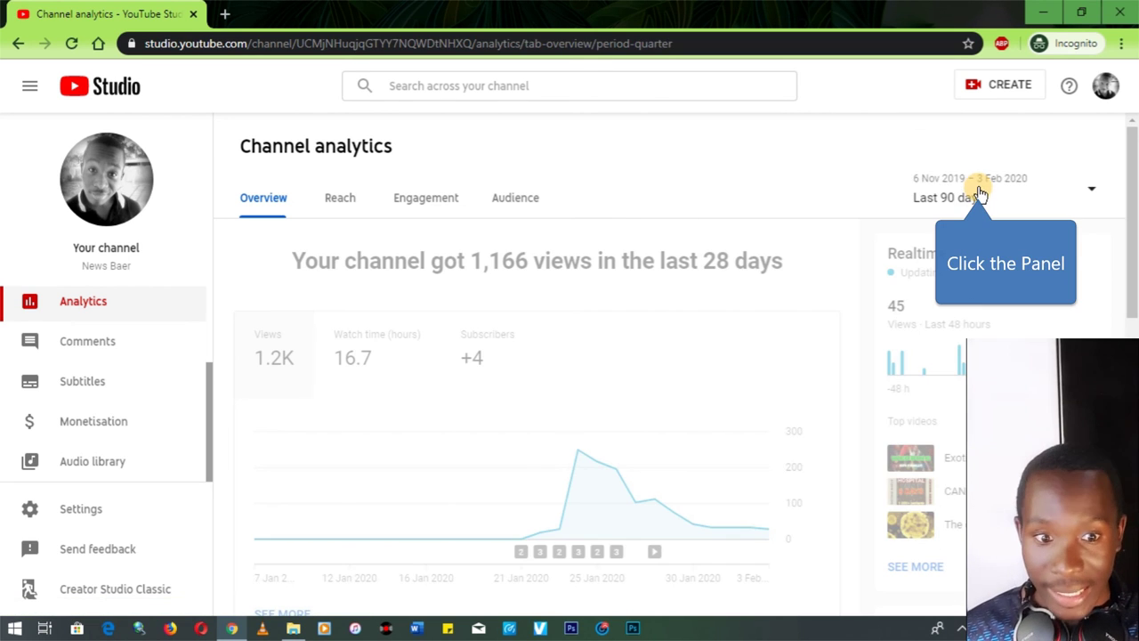
{"action": "left_click", "coordinate": [977, 190]}
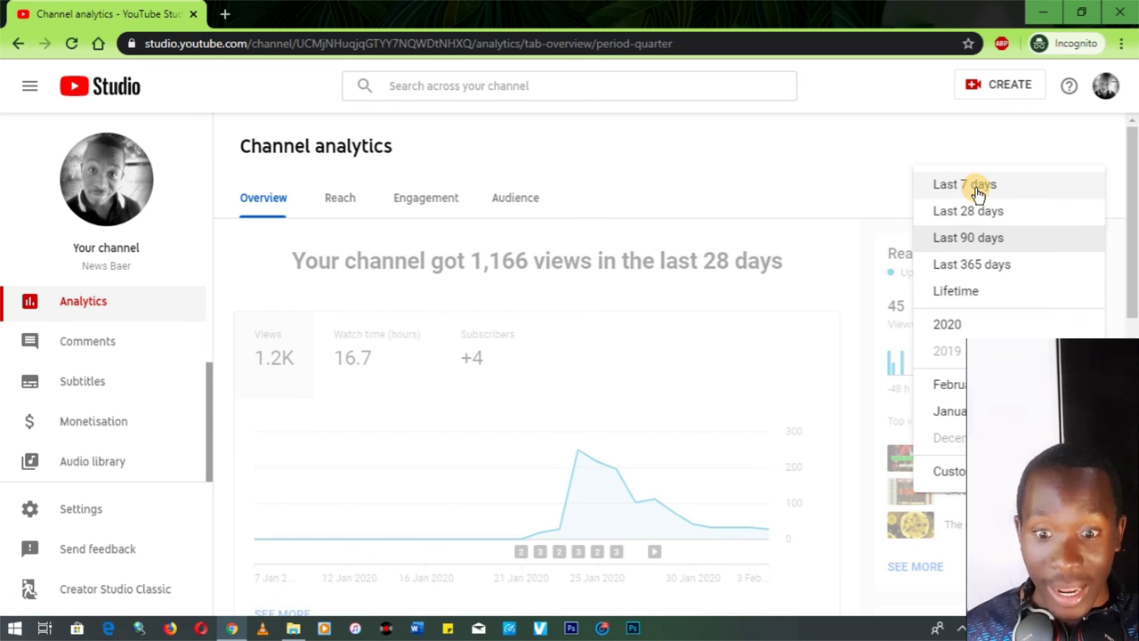
{"action": "left_click", "coordinate": [967, 261]}
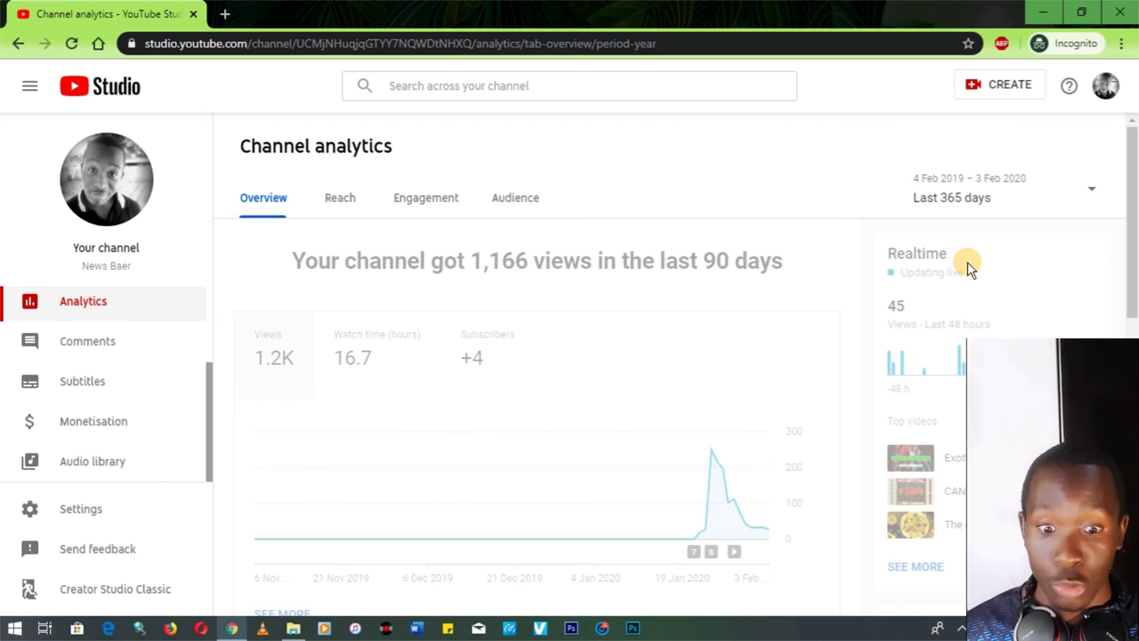
{"action": "left_click", "coordinate": [968, 198]}
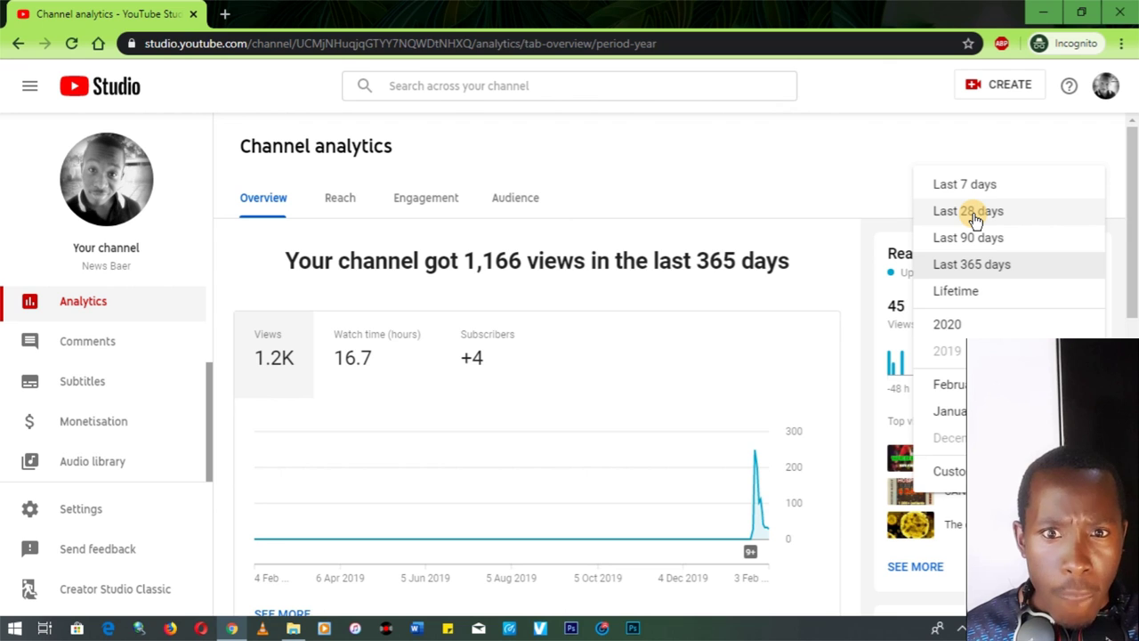
{"action": "left_click", "coordinate": [975, 214]}
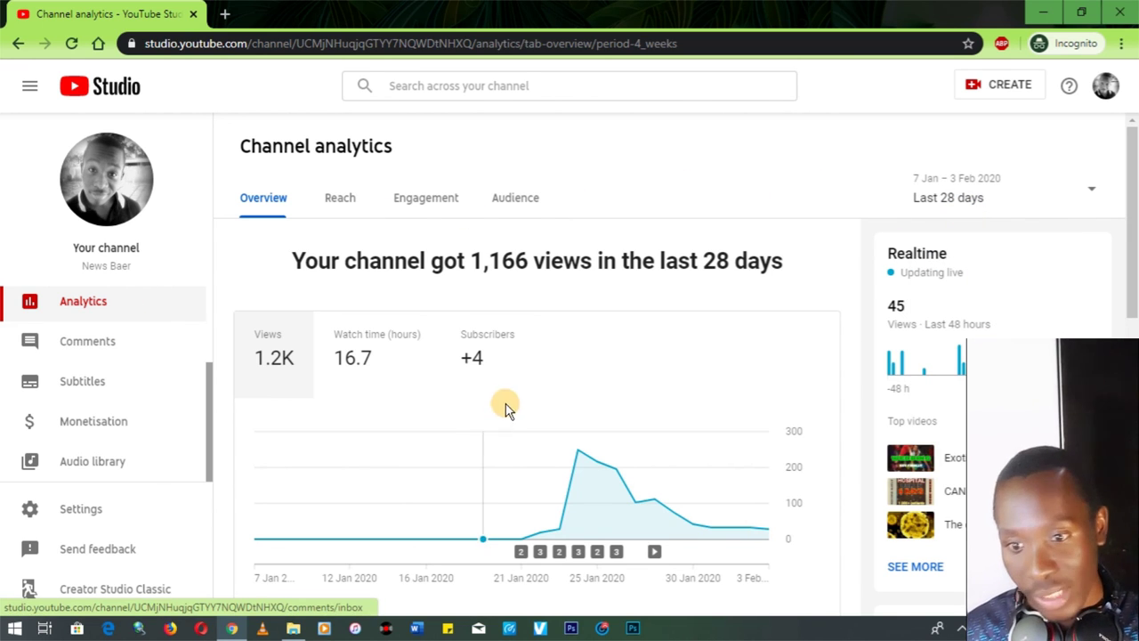
{"action": "scroll", "coordinate": [187, 356], "scroll_direction": "up", "scroll_amount": 3}
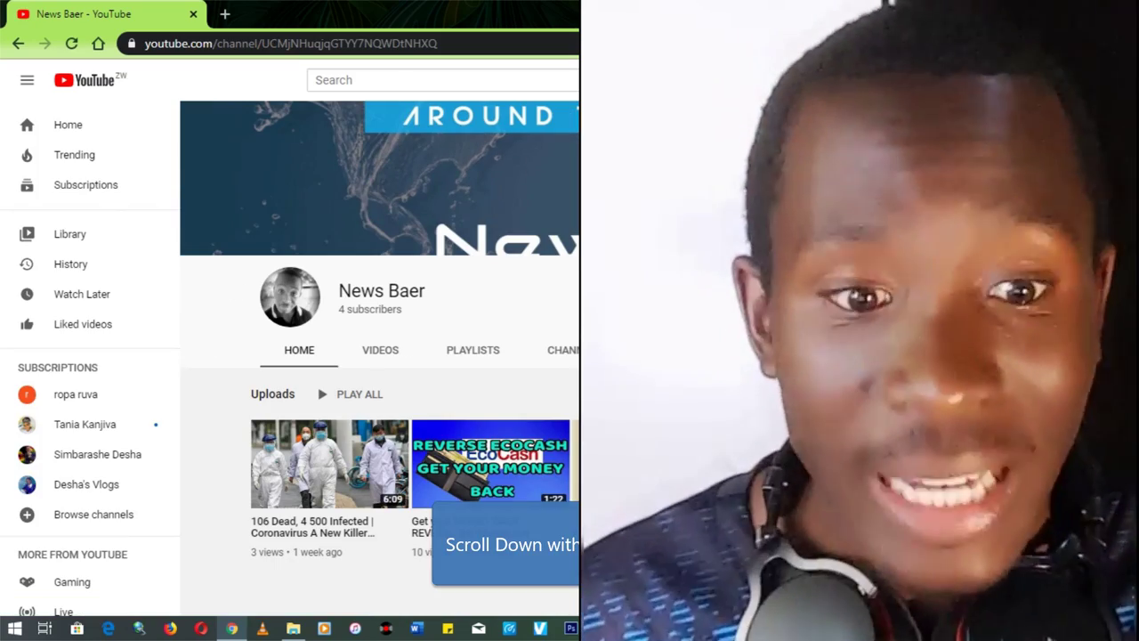
Scroll the public channel page down to the Uploads row and back up.
{"action": "scroll", "coordinate": [380, 356], "scroll_direction": "down", "scroll_amount": 3}
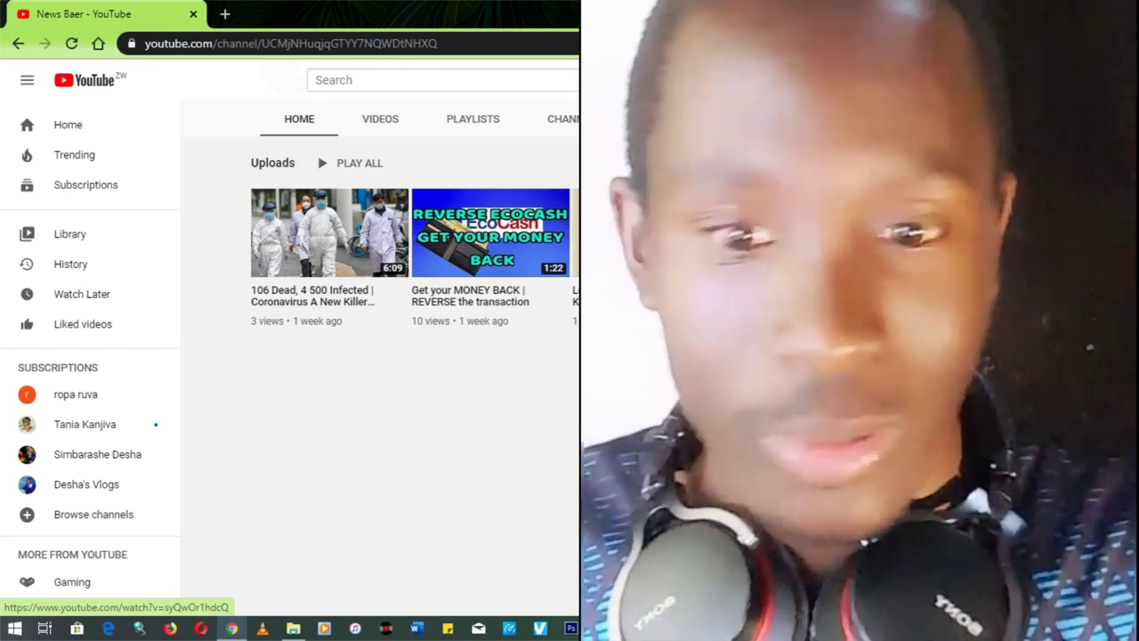
{"action": "scroll", "coordinate": [574, 333], "scroll_direction": "up", "scroll_amount": 3}
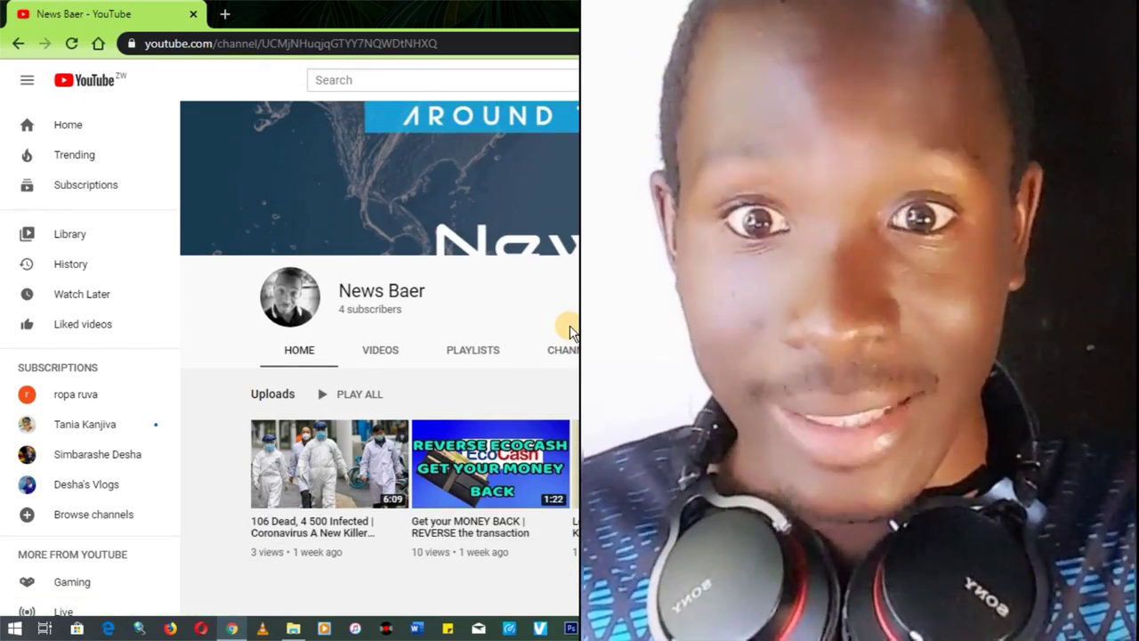